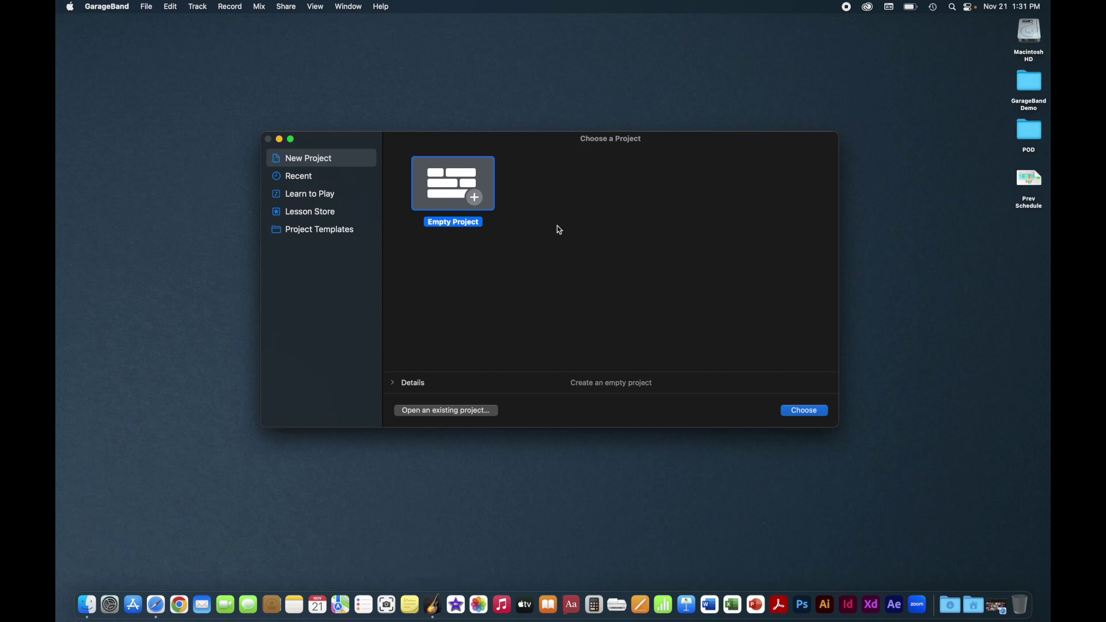
# Step: Create an empty project with a microphone audio track that records from Input 1
pyautogui.moveTo(543, 140); pyautogui.dragTo(547, 142)
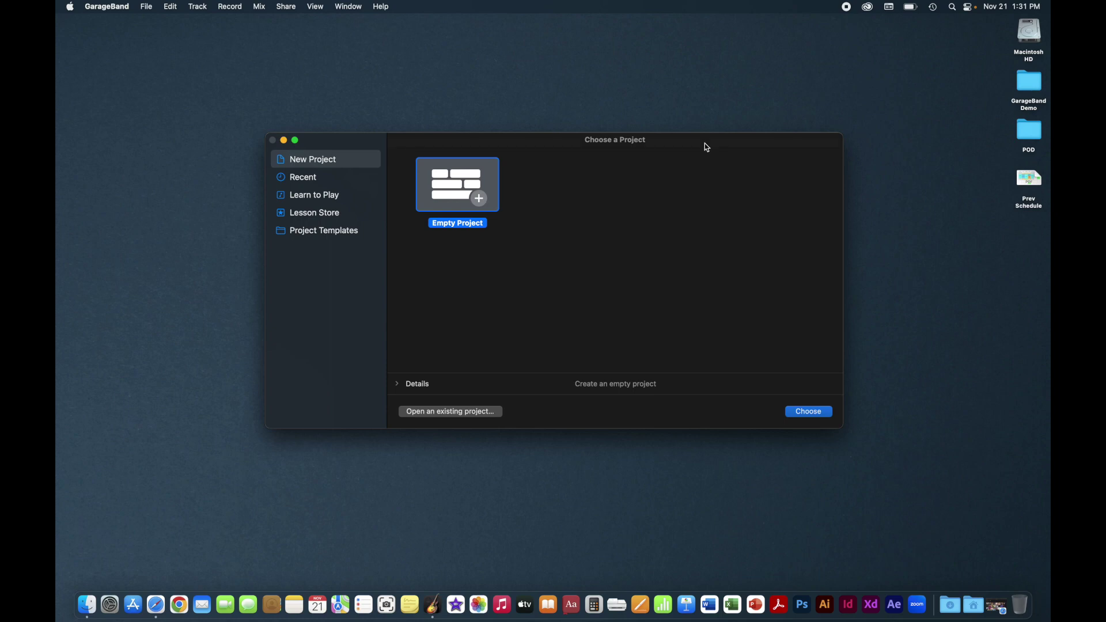
pyautogui.moveTo(705, 144); pyautogui.dragTo(704, 144)
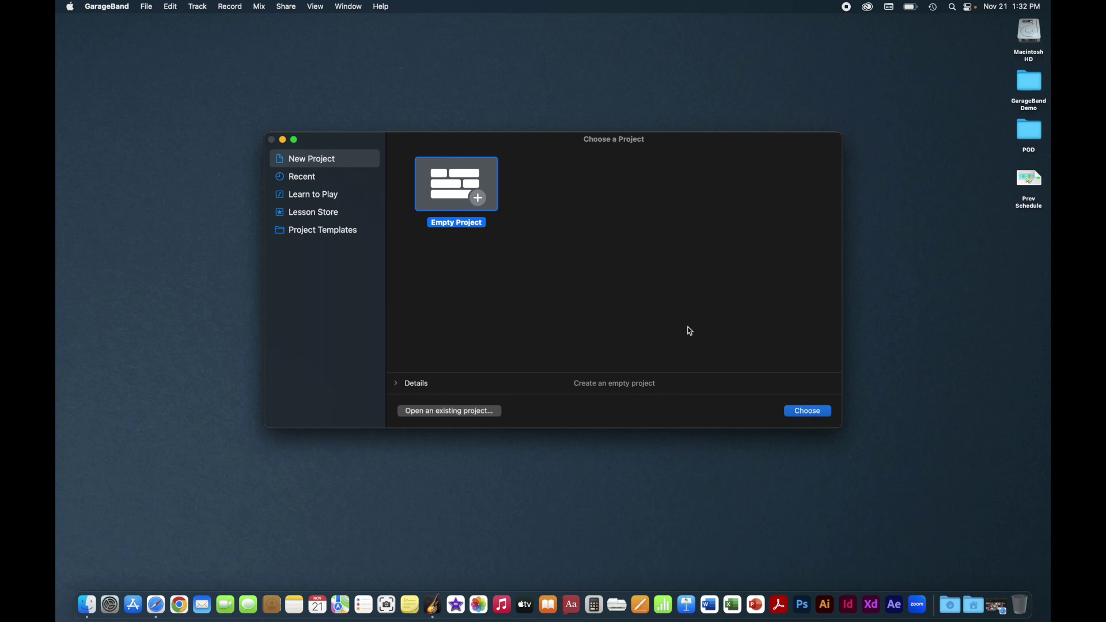
pyautogui.click(805, 422)
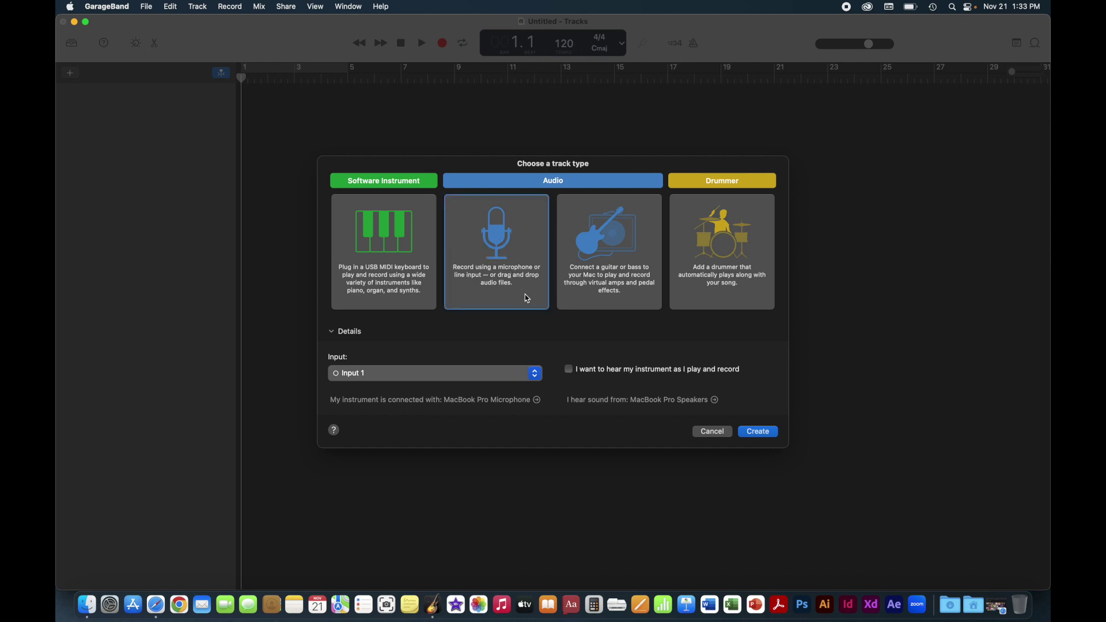
pyautogui.click(759, 432)
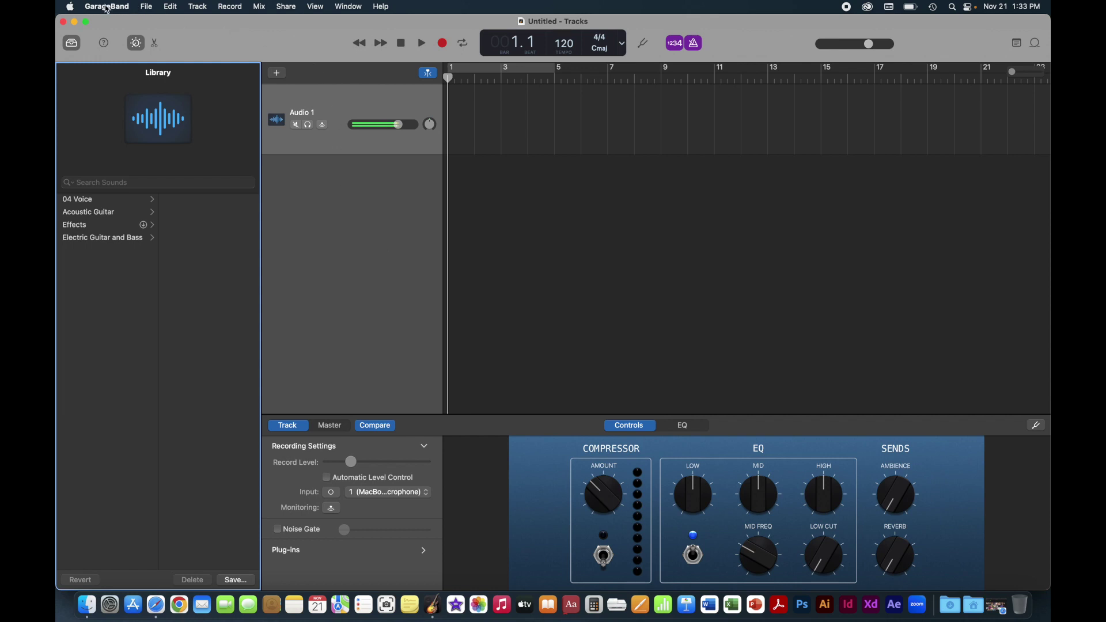
pyautogui.click(148, 7)
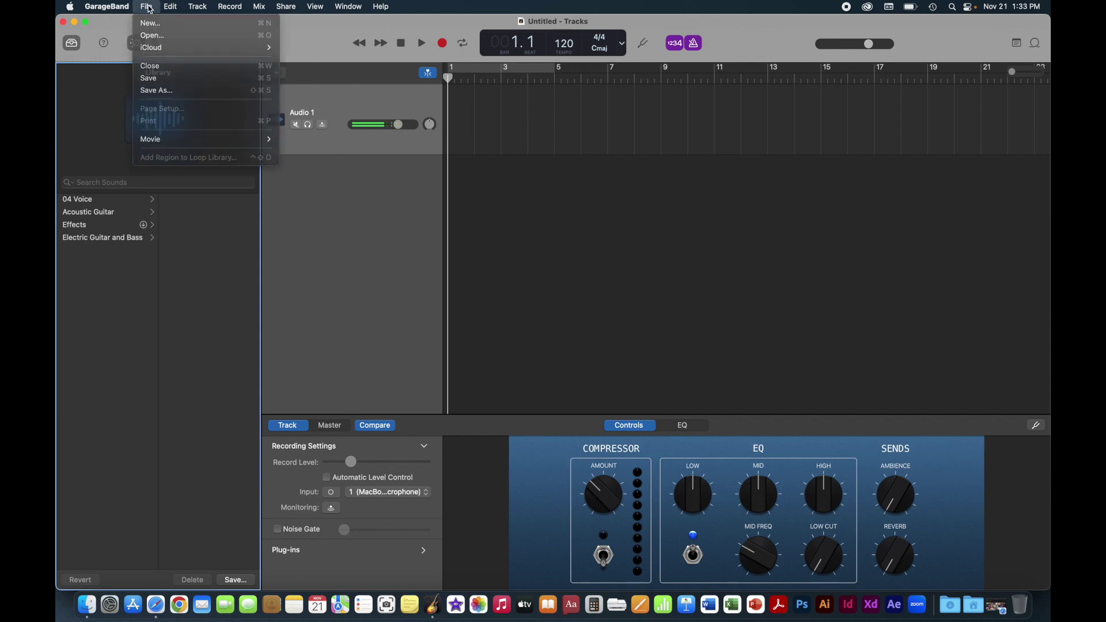
pyautogui.click(151, 7)
pyautogui.click(171, 7)
pyautogui.click(170, 8)
pyautogui.click(198, 8)
pyautogui.click(198, 8)
pyautogui.click(148, 8)
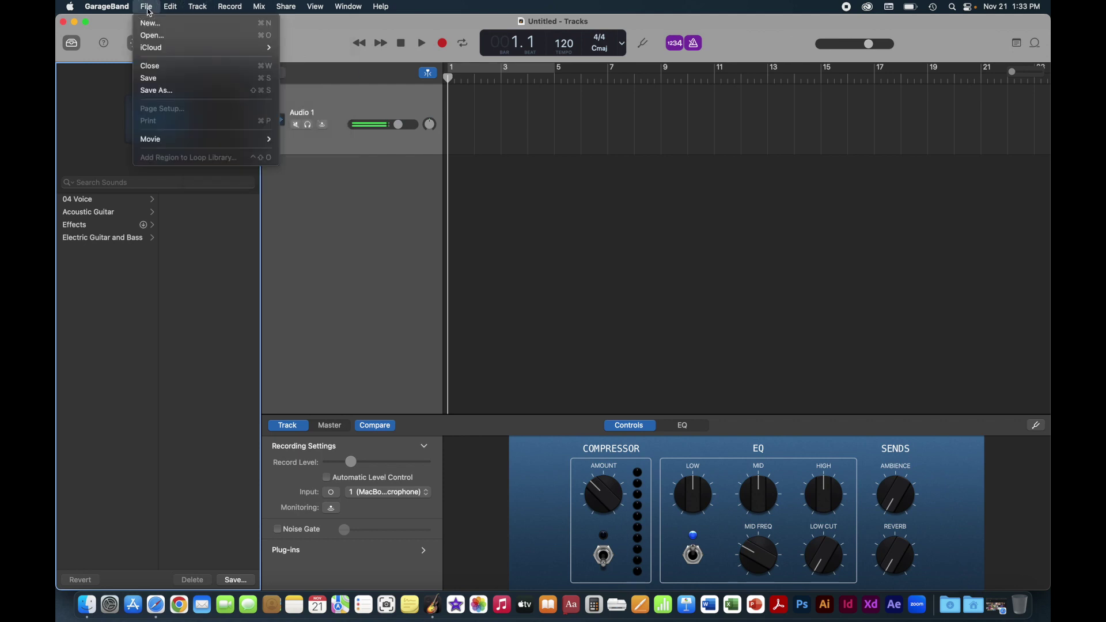
pyautogui.click(148, 8)
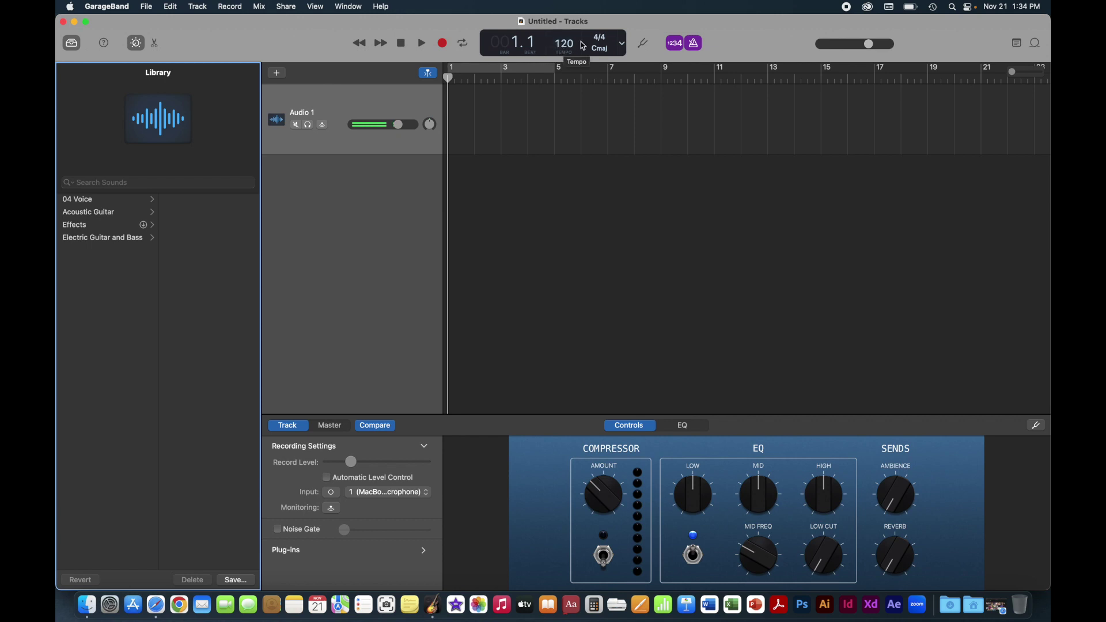
# Step: Cycle the project display through Beats & Time and Beats, and set it to Time
pyautogui.click(624, 48)
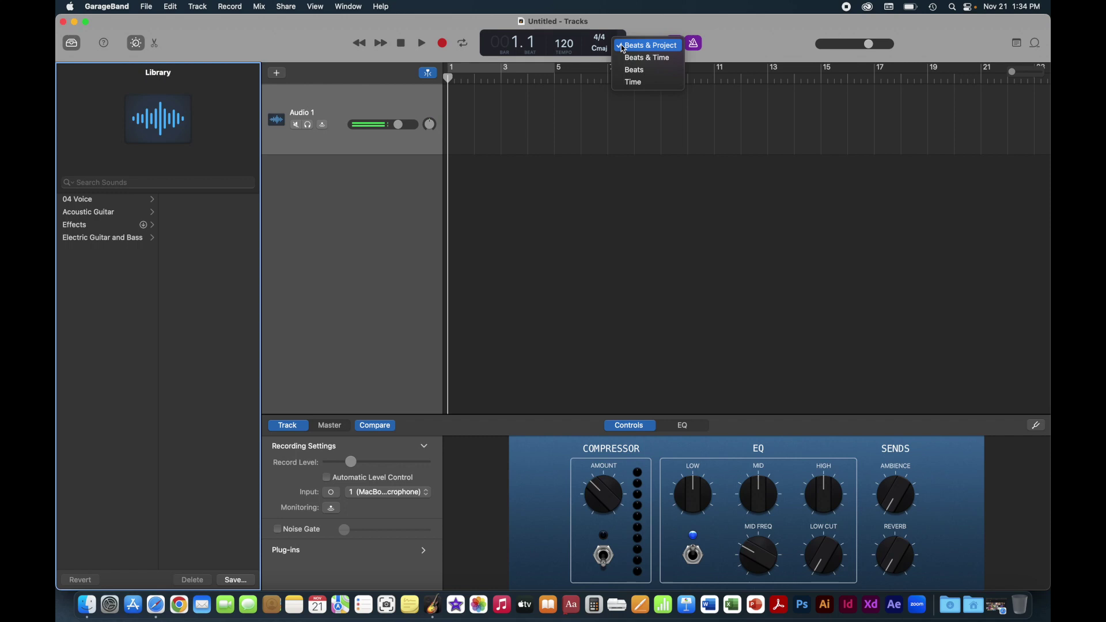
pyautogui.click(628, 57)
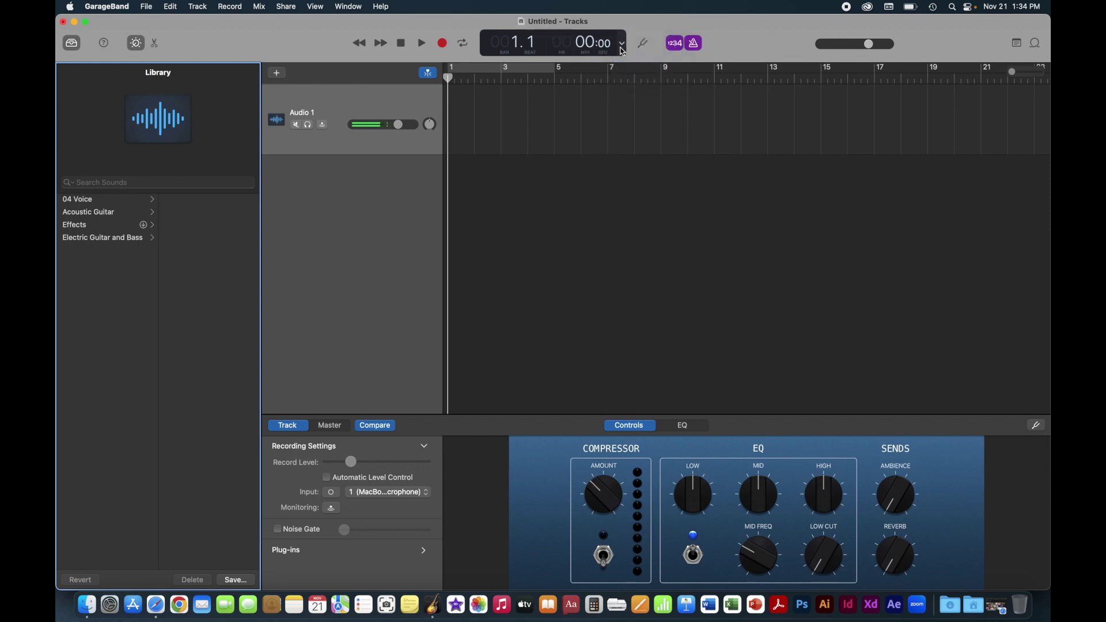
pyautogui.click(623, 51)
pyautogui.click(628, 58)
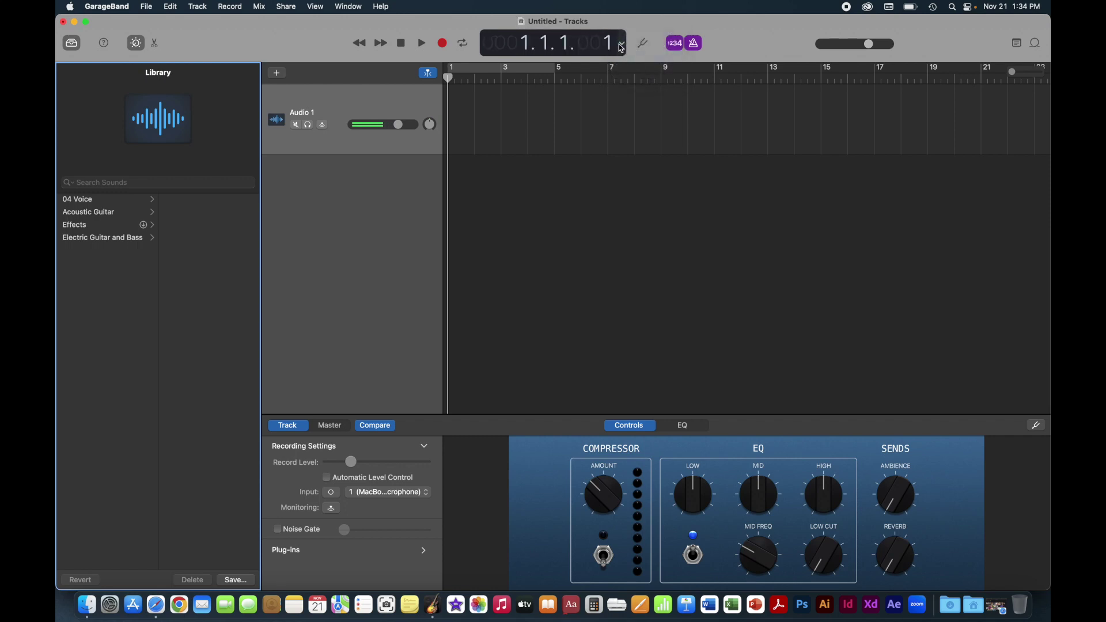
pyautogui.click(625, 48)
pyautogui.click(628, 57)
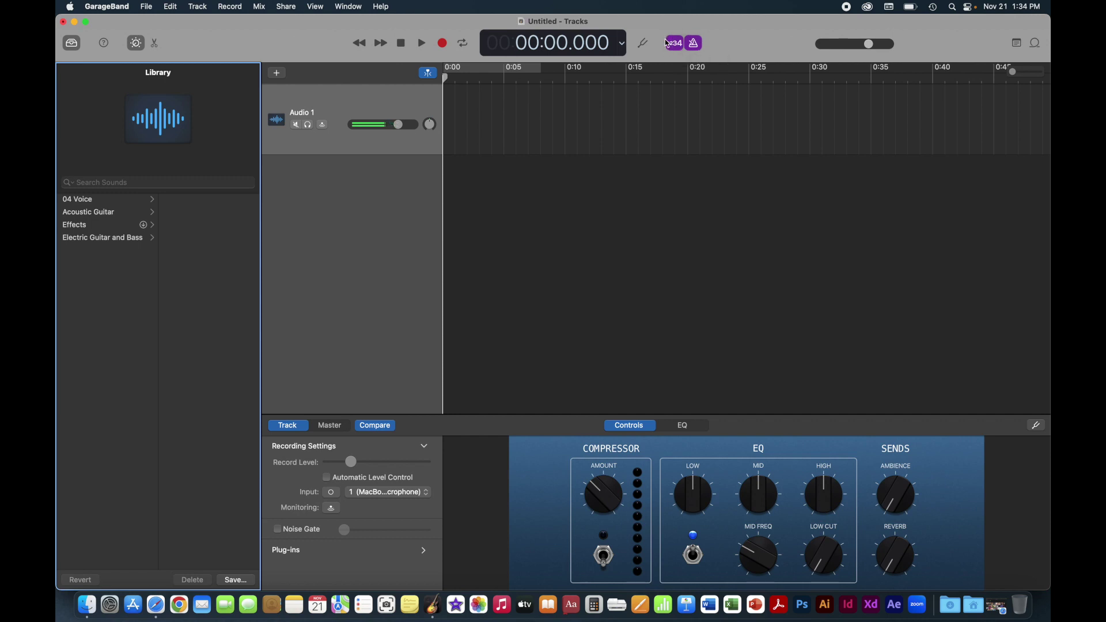
# Step: Turn off the count-in and the metronome
pyautogui.click(675, 46)
pyautogui.click(696, 46)
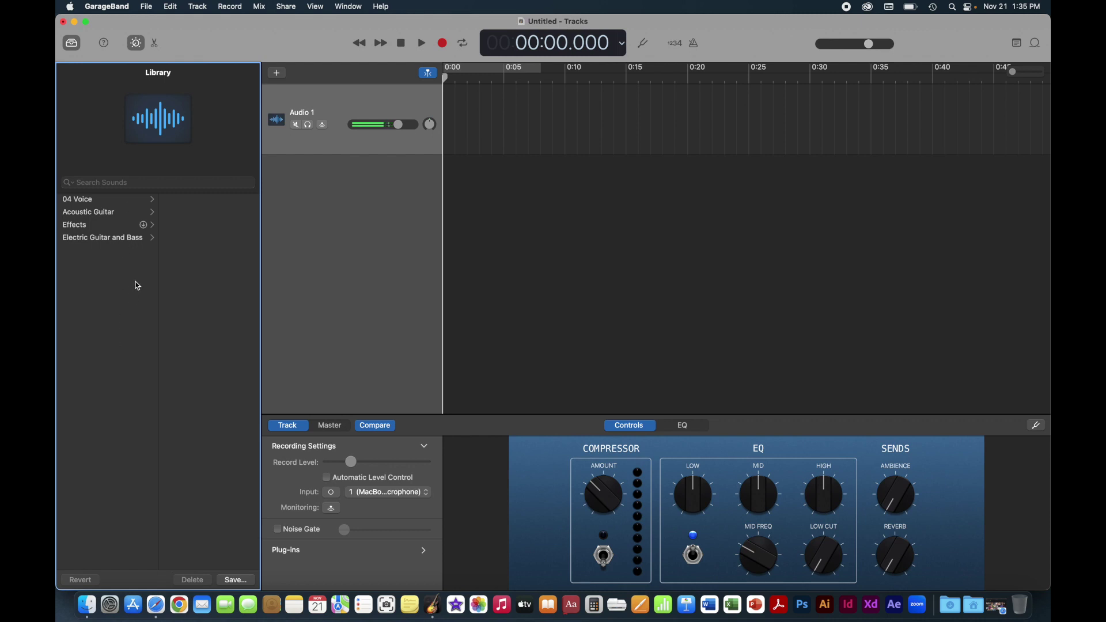
# Step: Look through the Library's Voice, Reverb and Distortion presets, and hide the Library
pyautogui.click(152, 202)
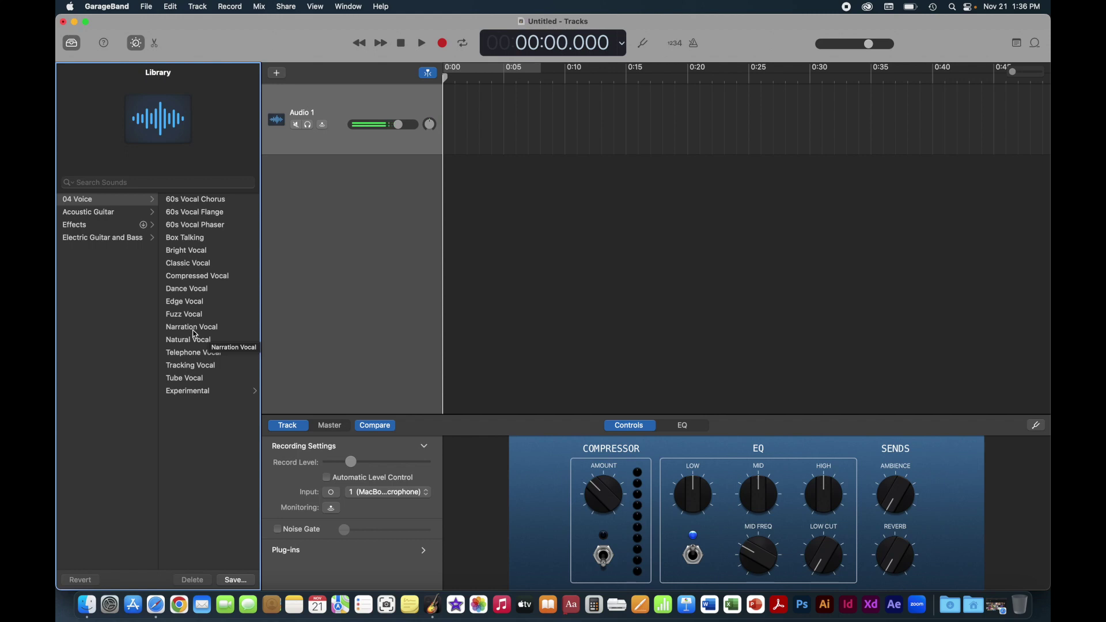
pyautogui.click(153, 227)
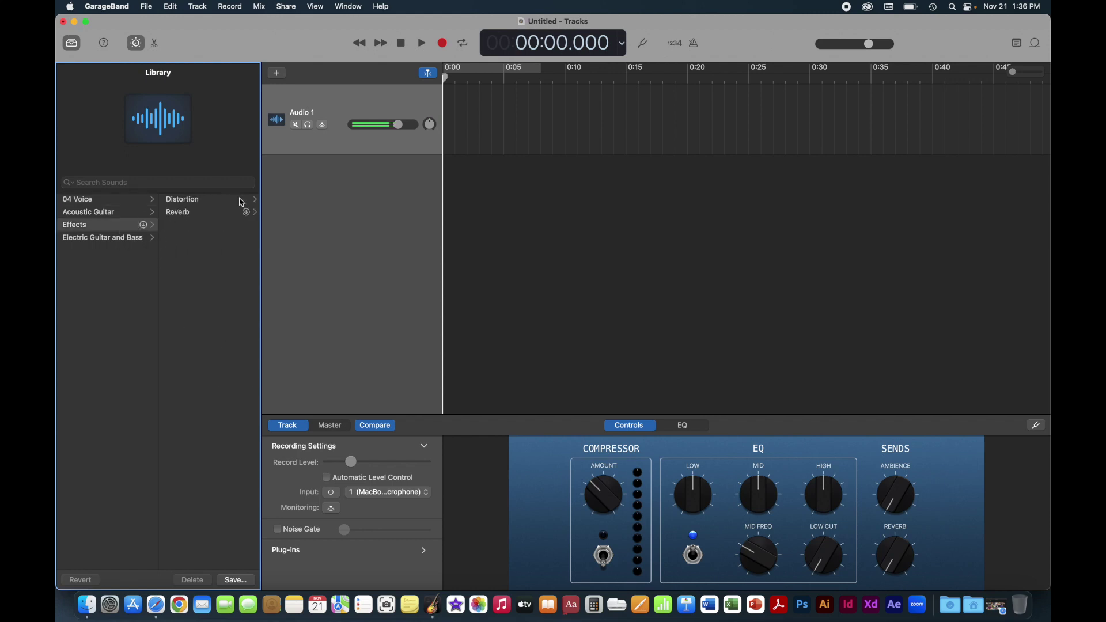
pyautogui.click(256, 214)
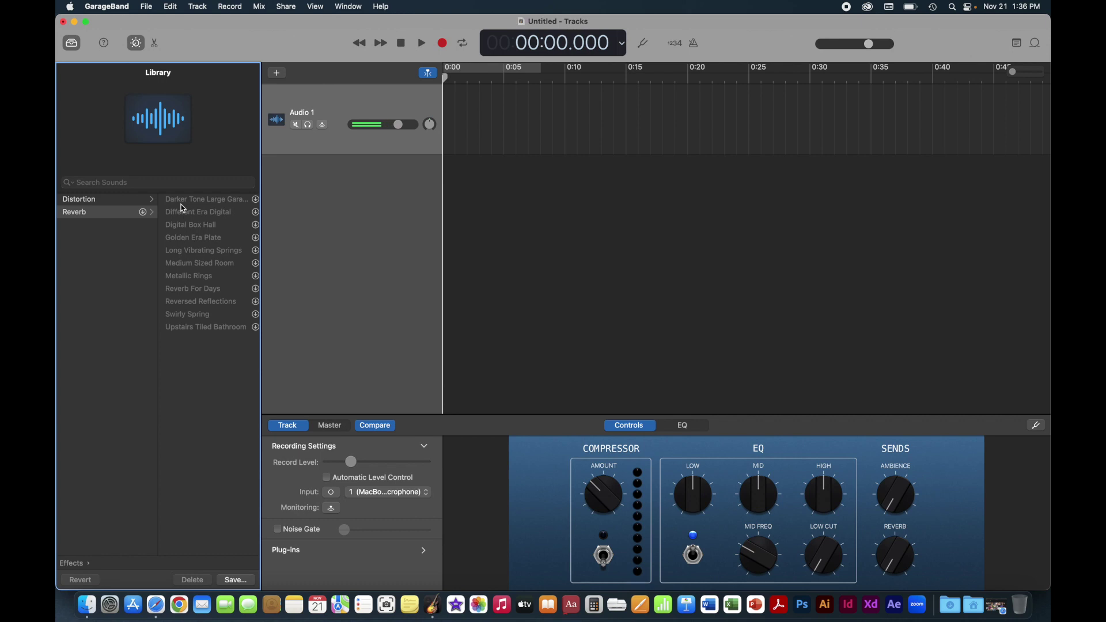
pyautogui.click(153, 203)
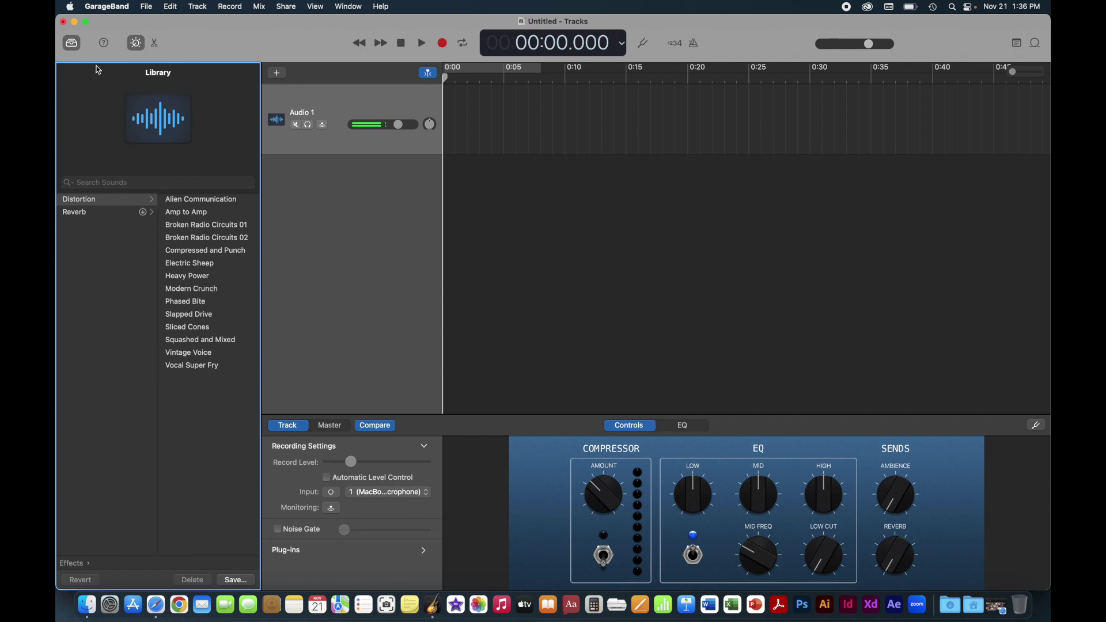
pyautogui.click(72, 45)
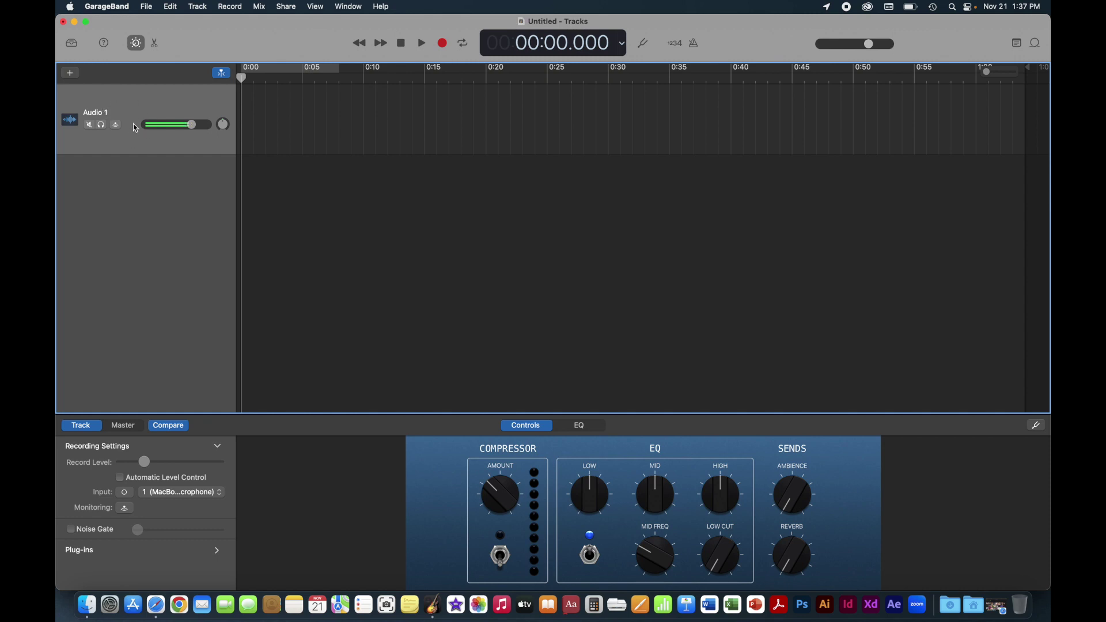
# Step: Try the mute and pan controls of the Audio 1 track and lower its volume
pyautogui.click(90, 126)
pyautogui.click(89, 125)
pyautogui.moveTo(190, 126)
pyautogui.mouseDown()
pyautogui.moveTo(153, 127)
pyautogui.moveTo(173, 124)
pyautogui.mouseUp()
pyautogui.moveTo(175, 129); pyautogui.dragTo(200, 129)
pyautogui.moveTo(194, 128); pyautogui.dragTo(169, 128)
pyautogui.moveTo(224, 119); pyautogui.dragTo(225, 134)
# Step: Open the name of the Audio 1 track for editing and keep it as it is
pyautogui.doubleClick(101, 112)
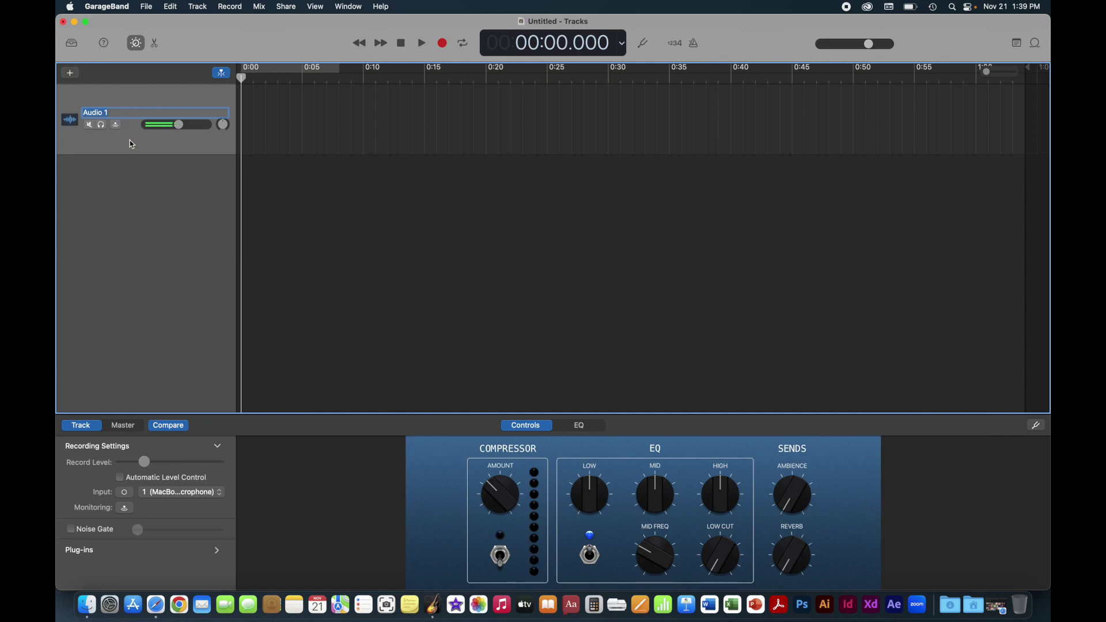
pyautogui.press('Return')
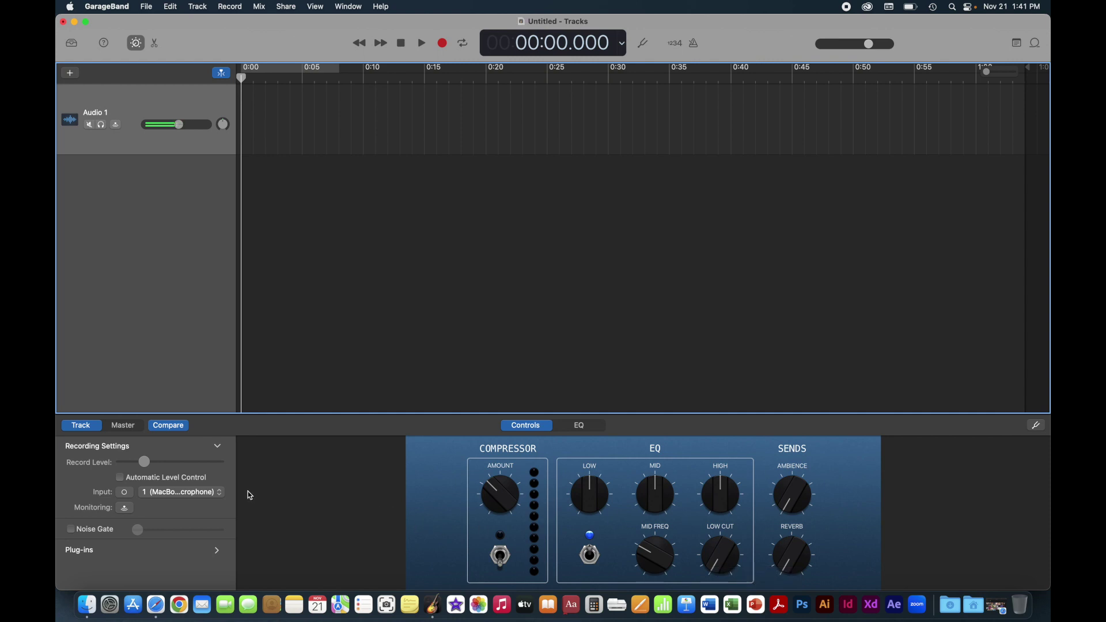
# Step: Examine the Audio 1 track's recording settings and EQ as well as the master output controls
pyautogui.click(218, 447)
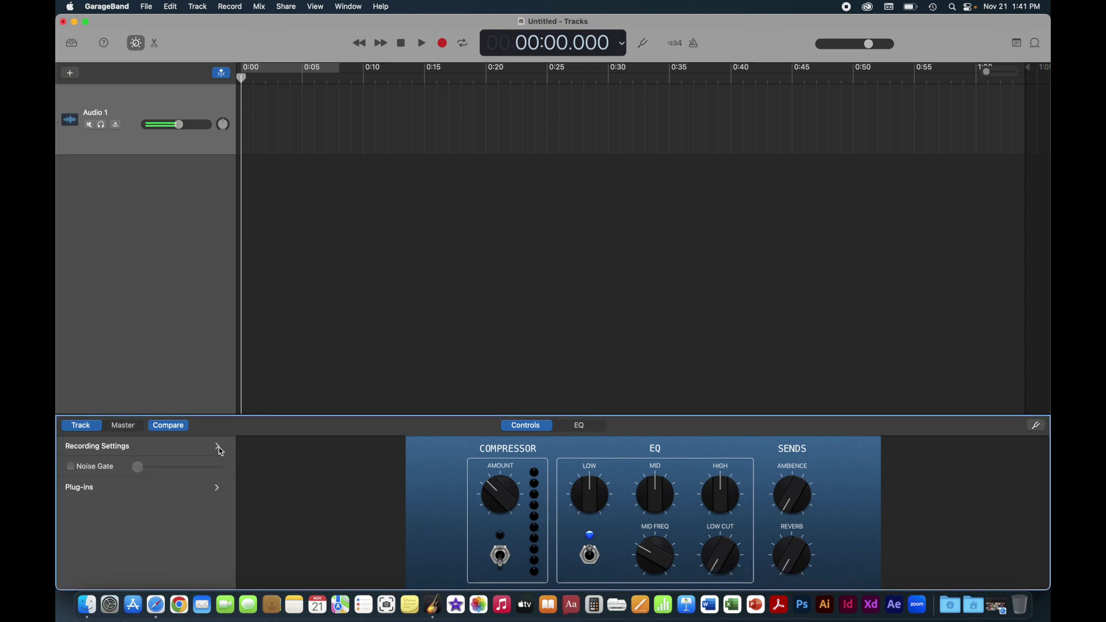
pyautogui.click(218, 447)
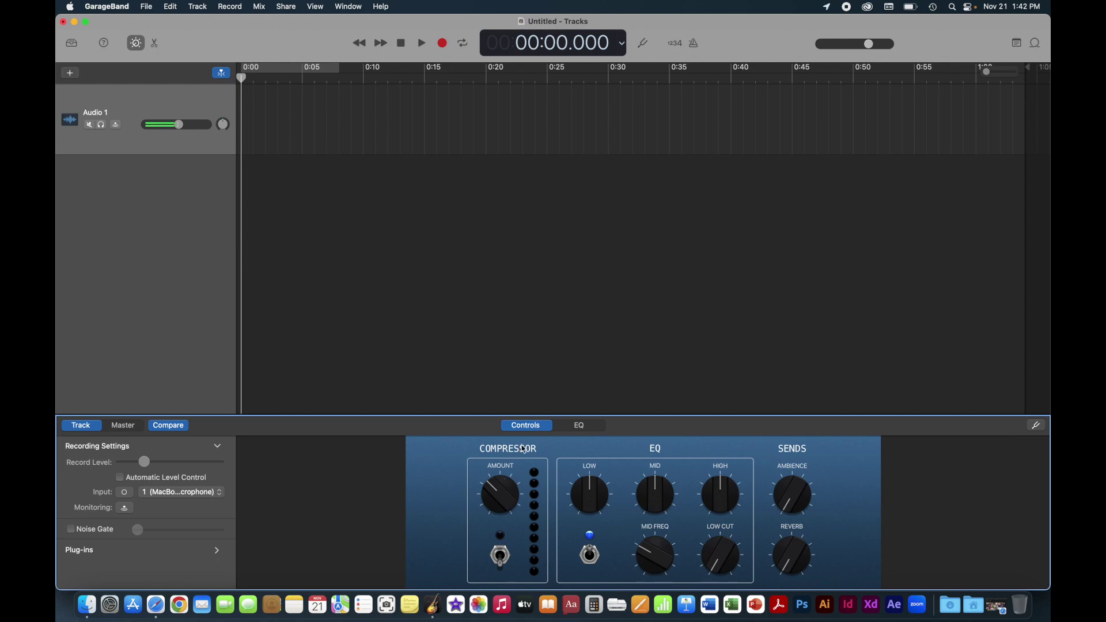
pyautogui.click(578, 434)
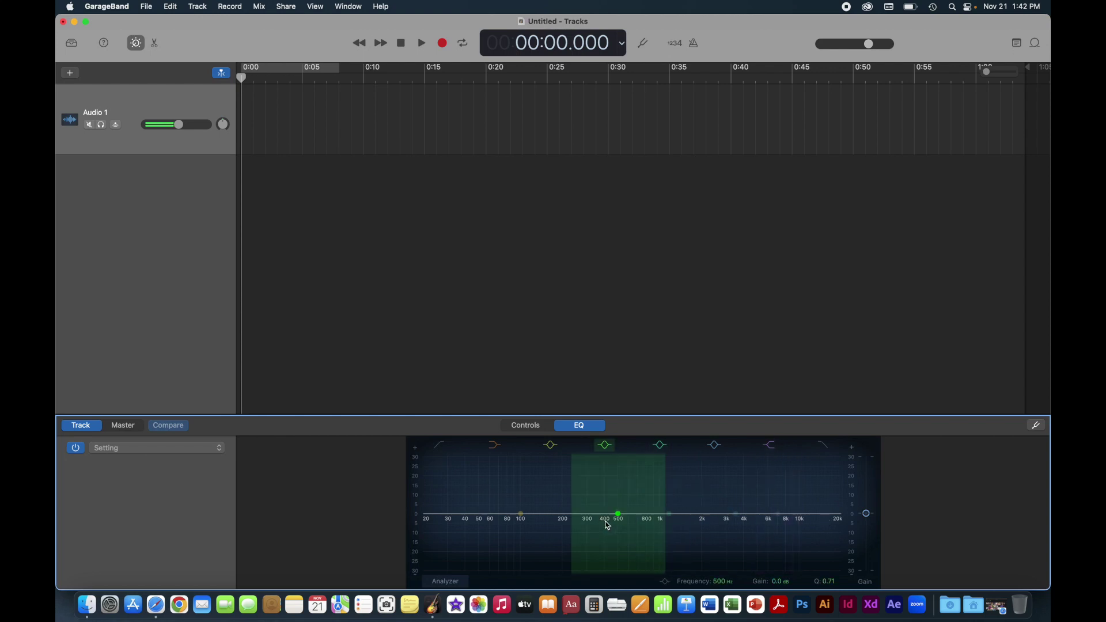
pyautogui.click(525, 428)
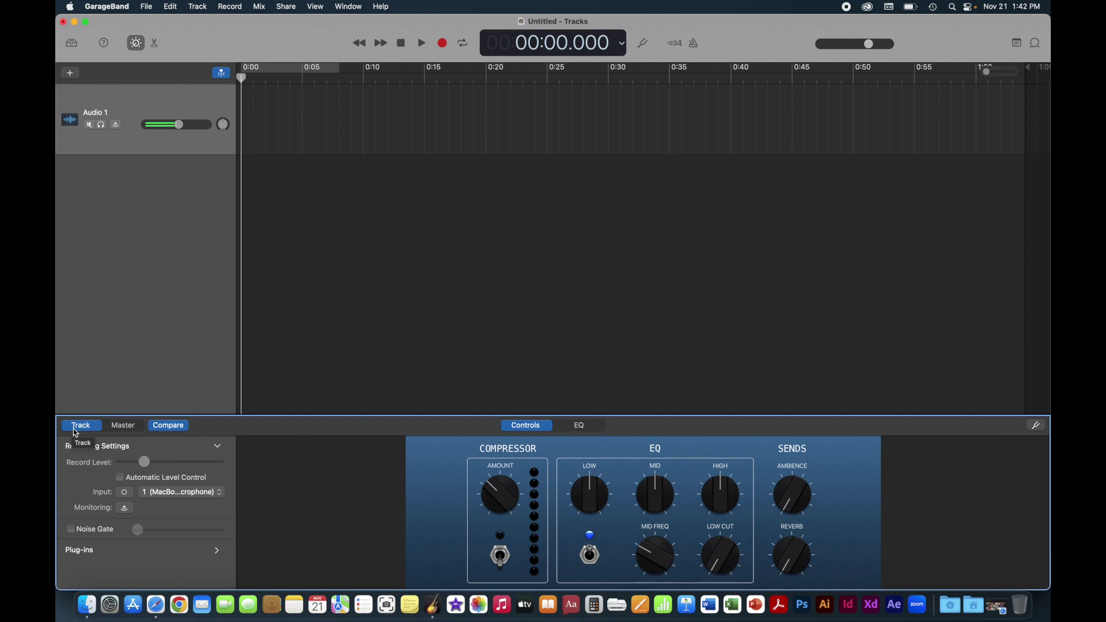
pyautogui.click(123, 430)
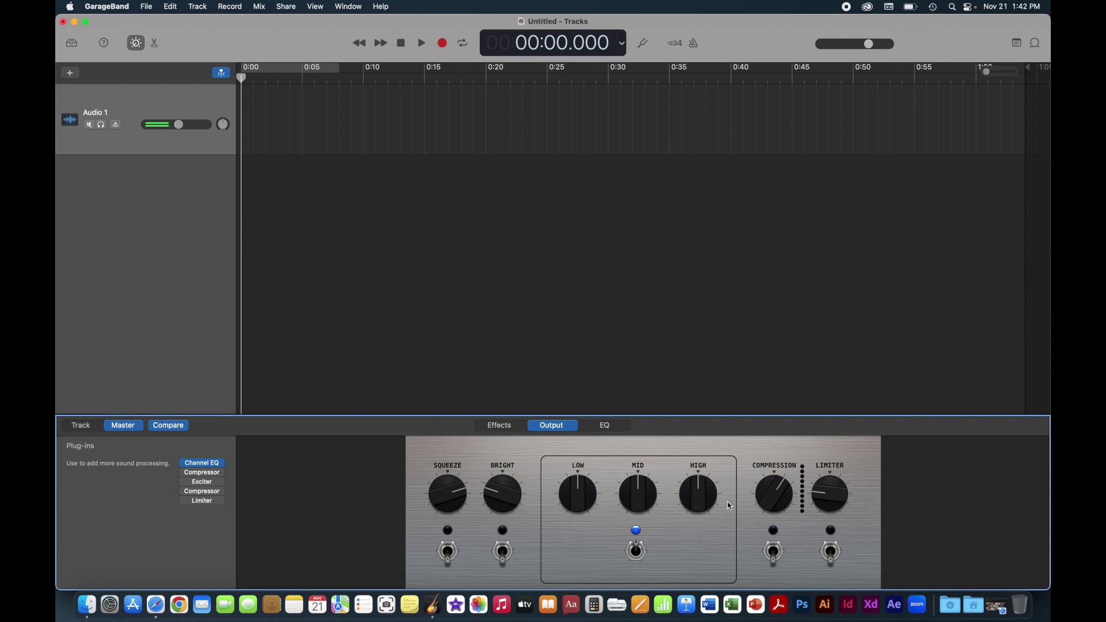
pyautogui.click(81, 426)
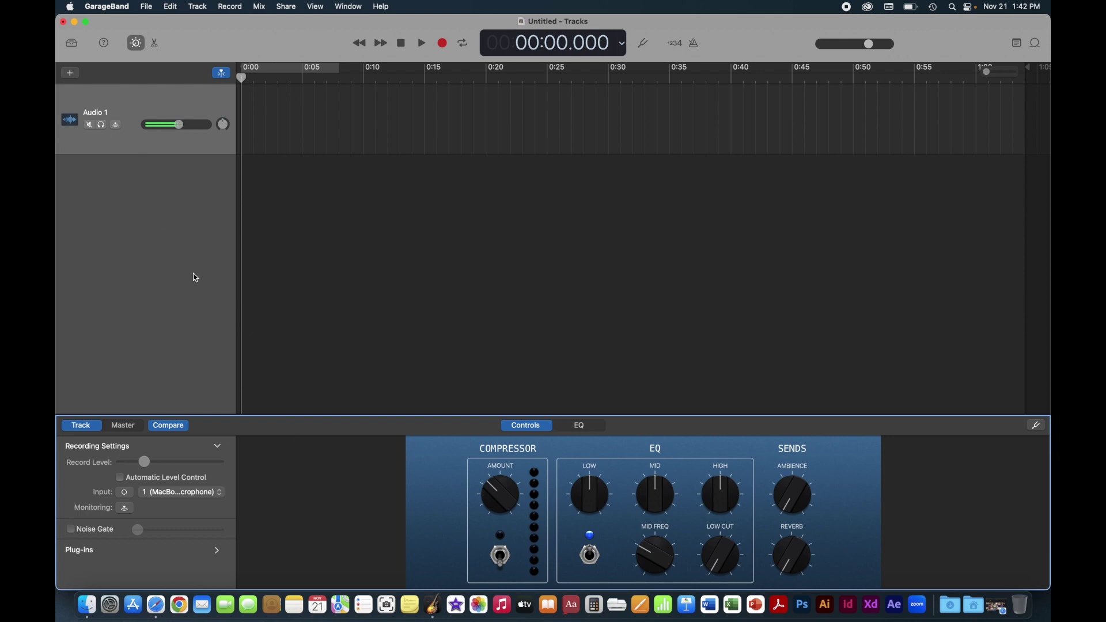
# Step: Replace the Smart Controls with the audio editor, and close it to leave only the tracks area
pyautogui.click(136, 44)
pyautogui.click(136, 44)
pyautogui.click(154, 44)
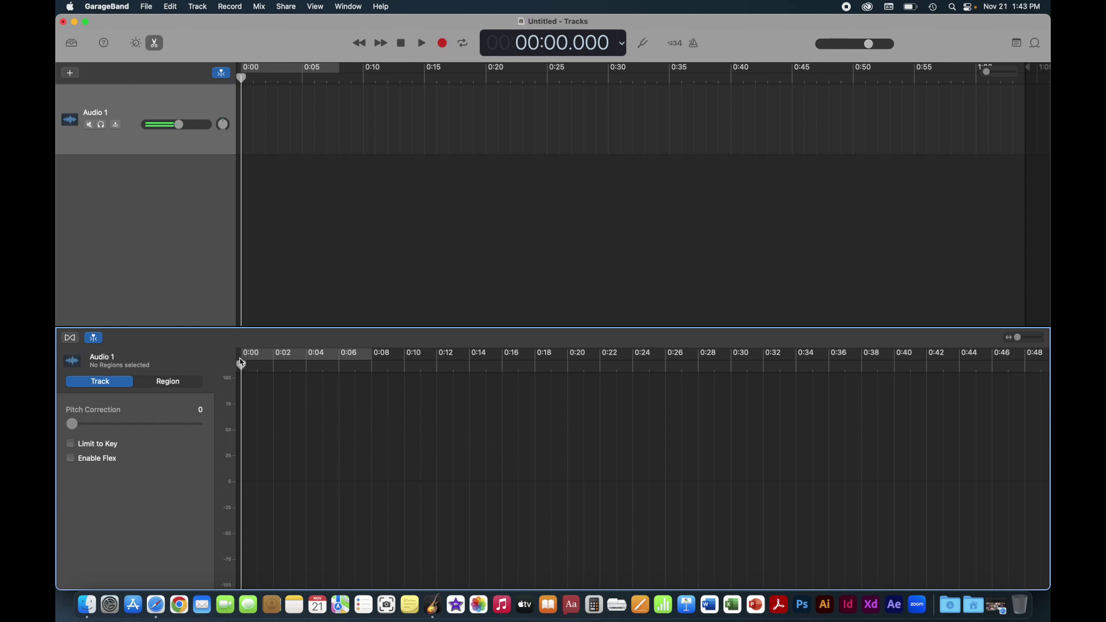
pyautogui.click(156, 44)
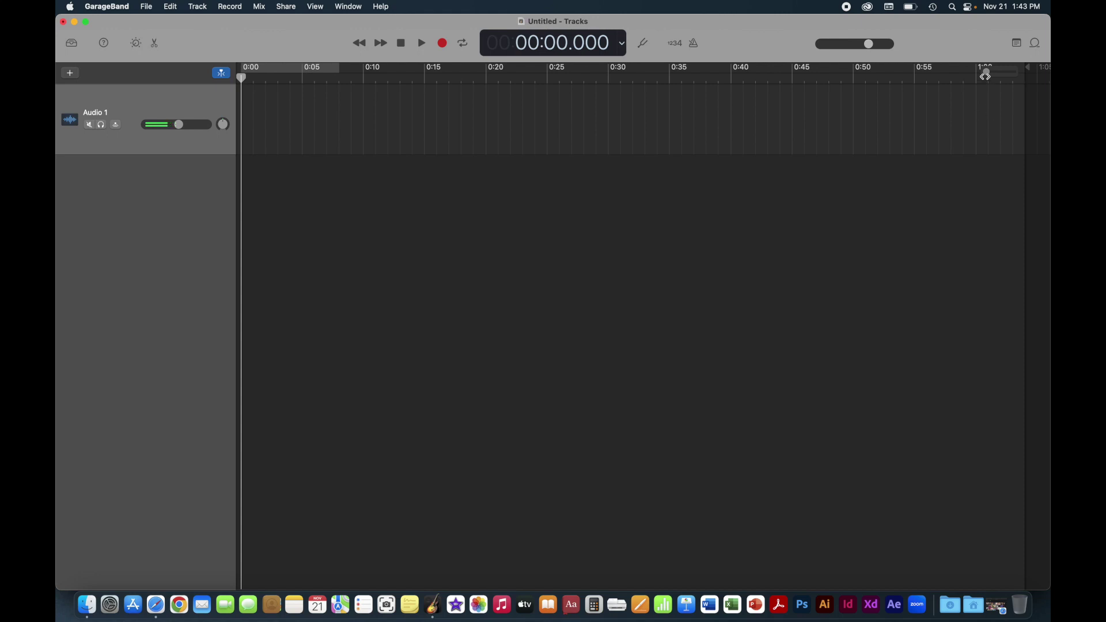
# Step: Show the Apple Loops browser and look through its list of loops
pyautogui.moveTo(987, 72); pyautogui.dragTo(961, 73)
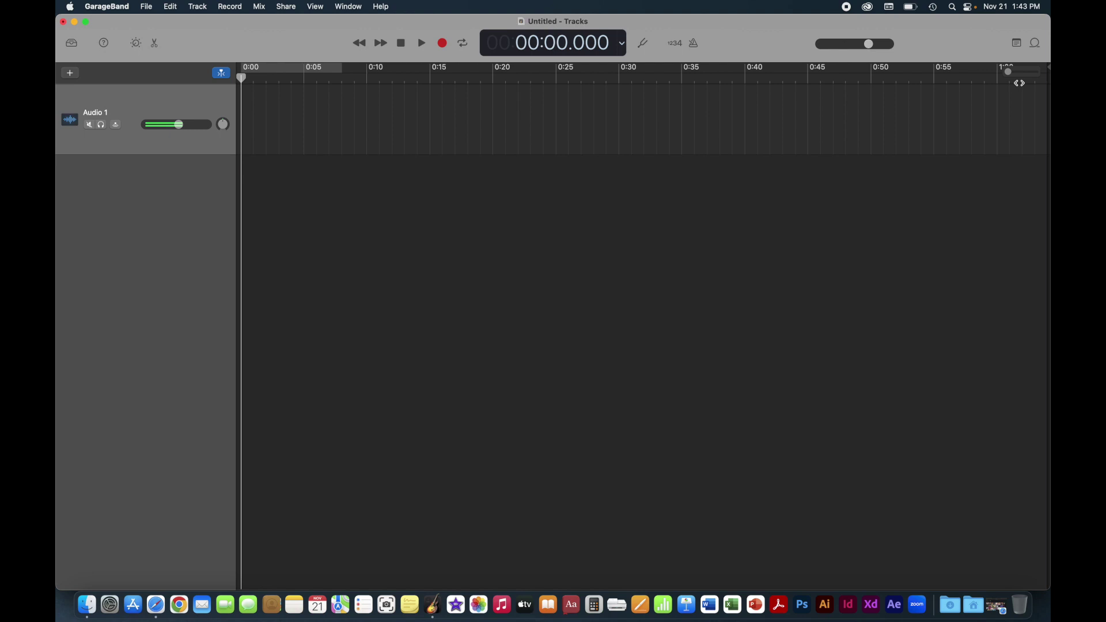
pyautogui.click(1037, 43)
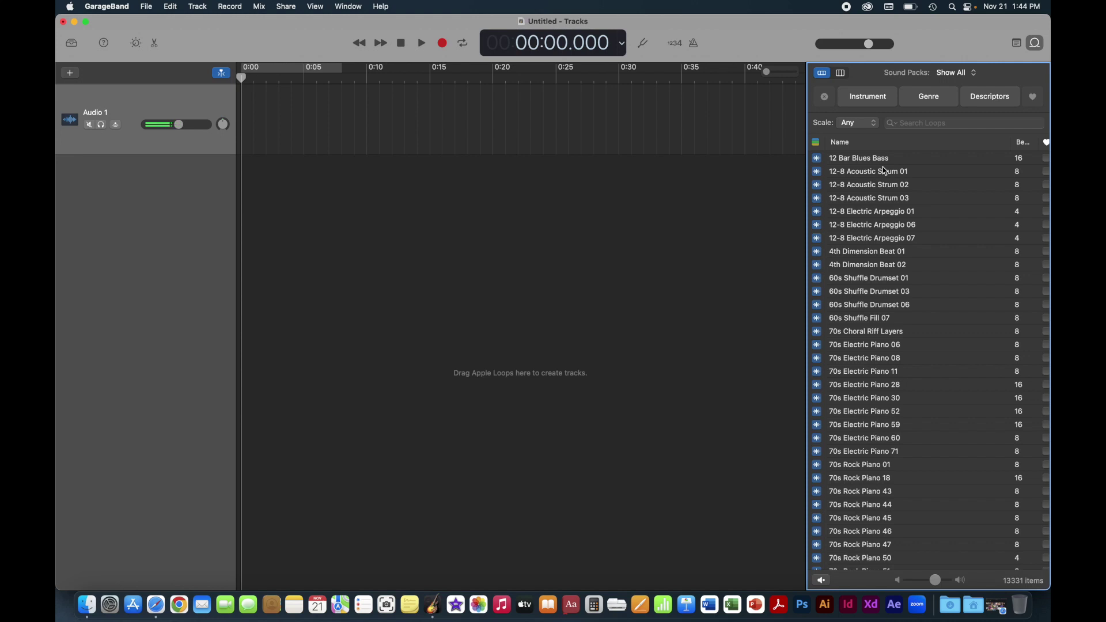
pyautogui.scroll(-10, 912, 227)
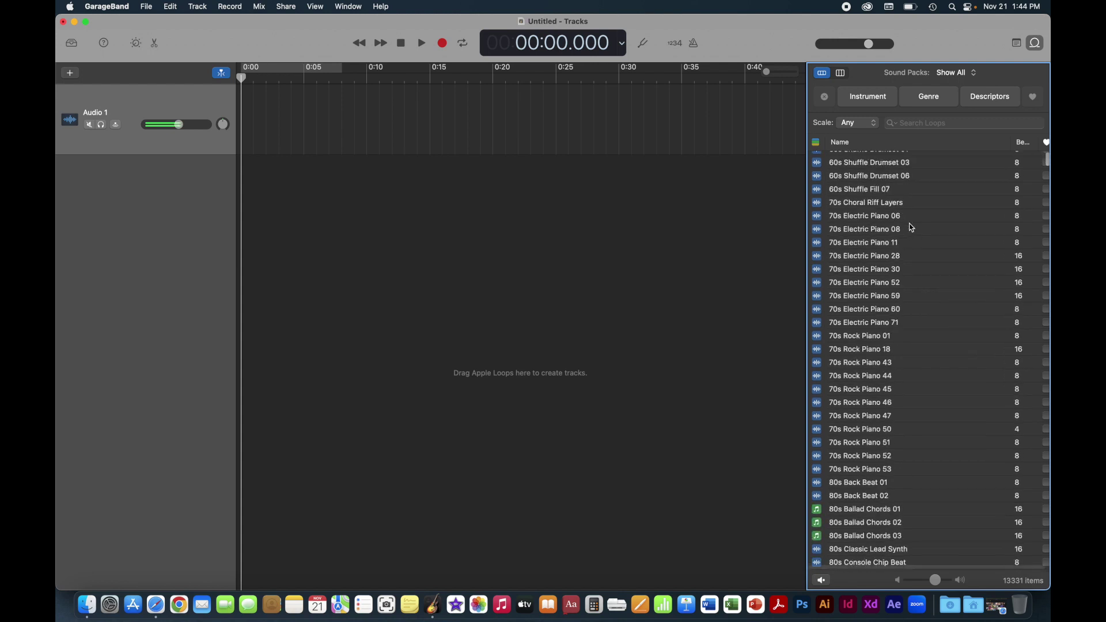
pyautogui.scroll(-1, 913, 228)
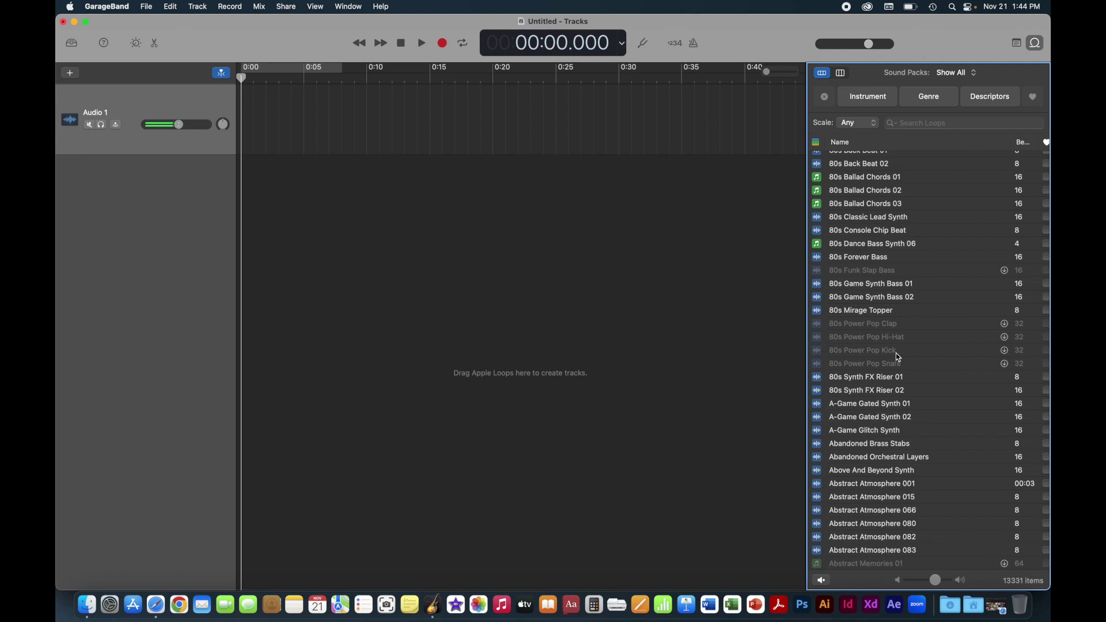
pyautogui.scroll(-10, 897, 357)
pyautogui.scroll(12, 898, 357)
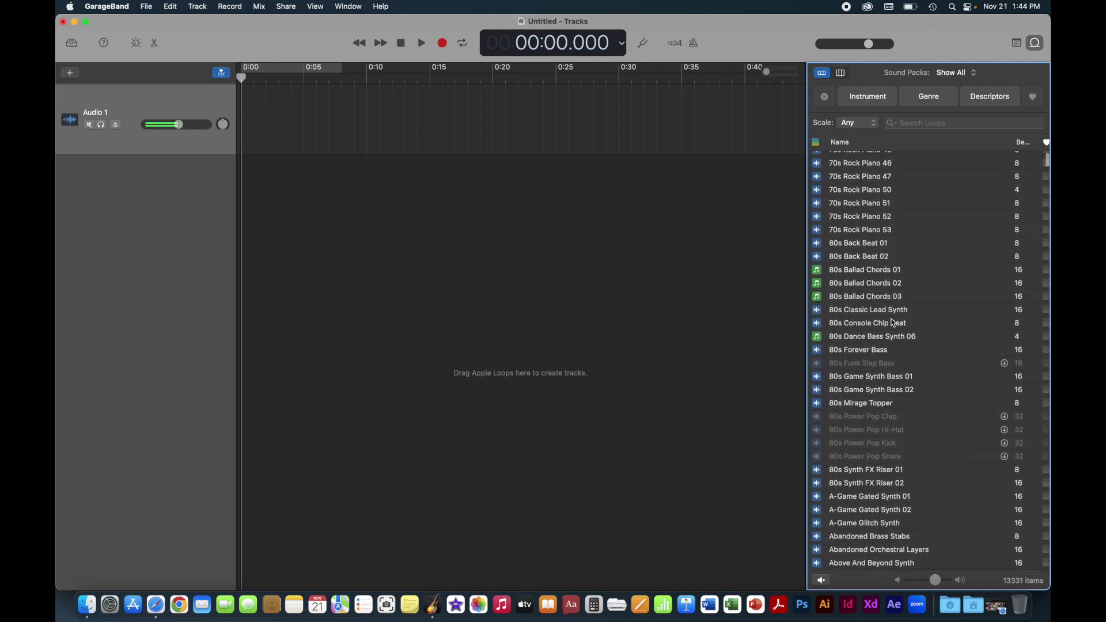
# Step: Preview the loops 70s Rock Piano 50 and 80s Synth FX Riser 02
pyautogui.click(819, 192)
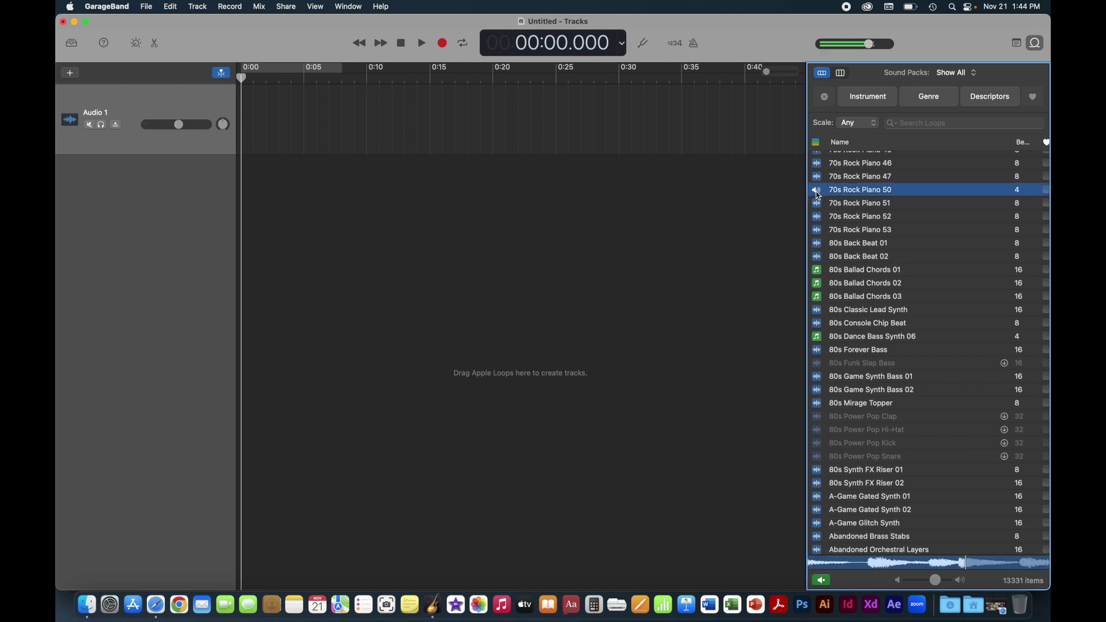
pyautogui.click(819, 191)
pyautogui.scroll(-1, 816, 327)
pyautogui.scroll(-5, 816, 327)
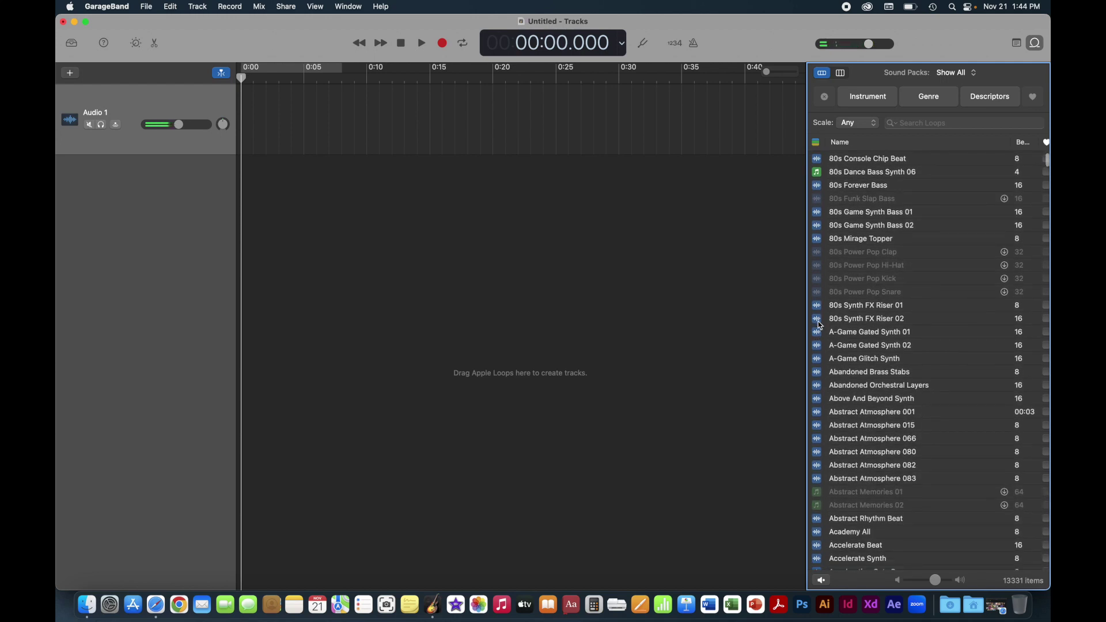
pyautogui.click(819, 324)
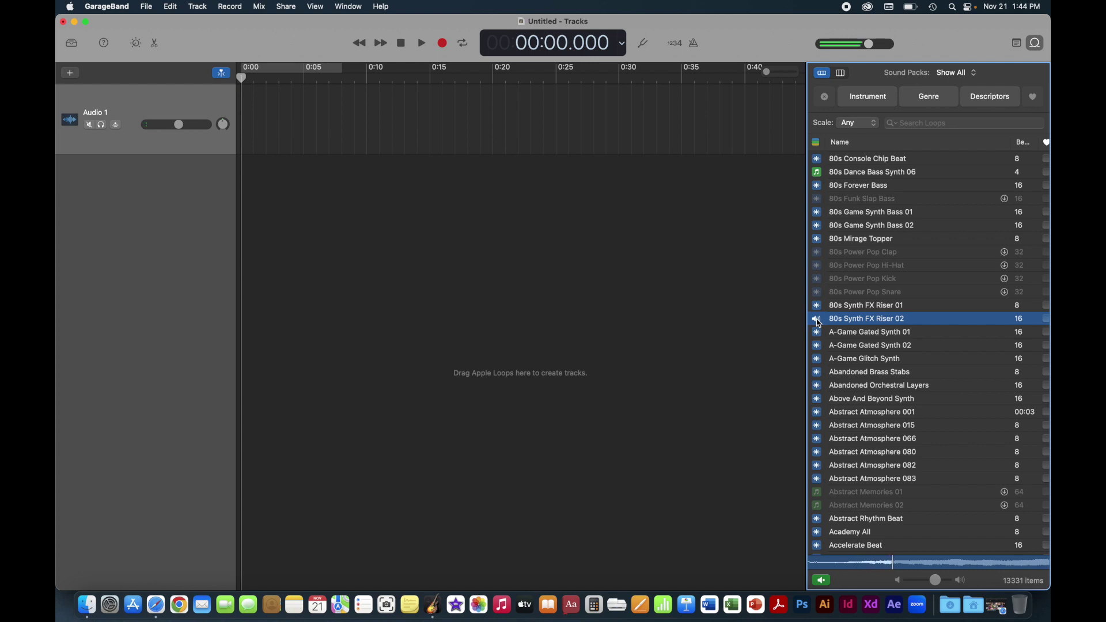
# Step: Stop the preview of 80s Synth FX Riser 02 and return to the beginning of the loop list
pyautogui.click(819, 325)
pyautogui.scroll(-1, 844, 300)
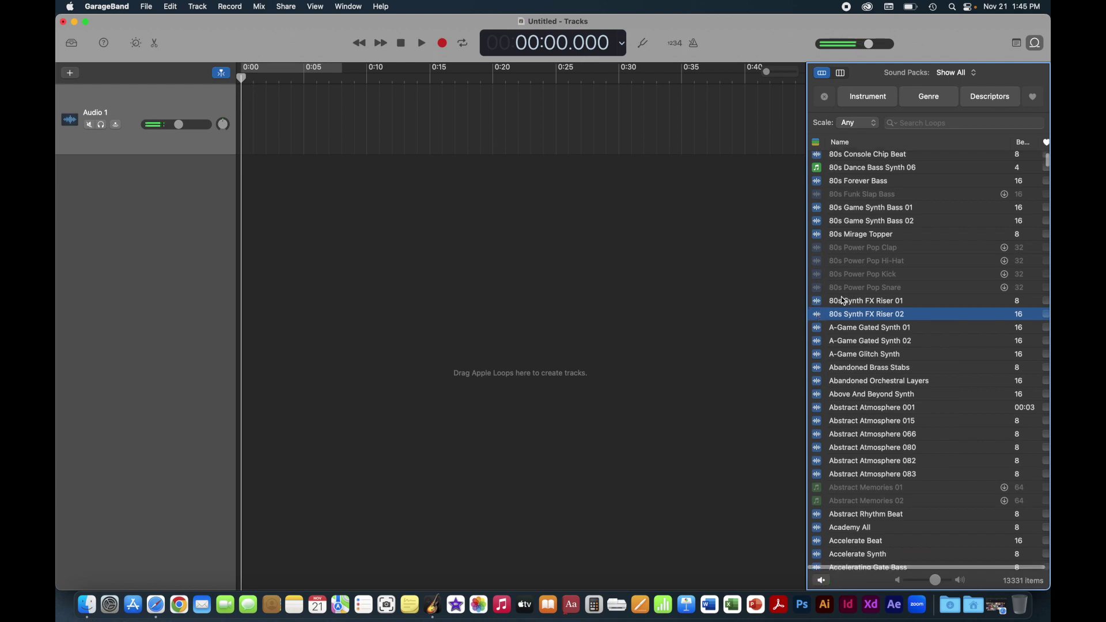
pyautogui.scroll(5, 844, 300)
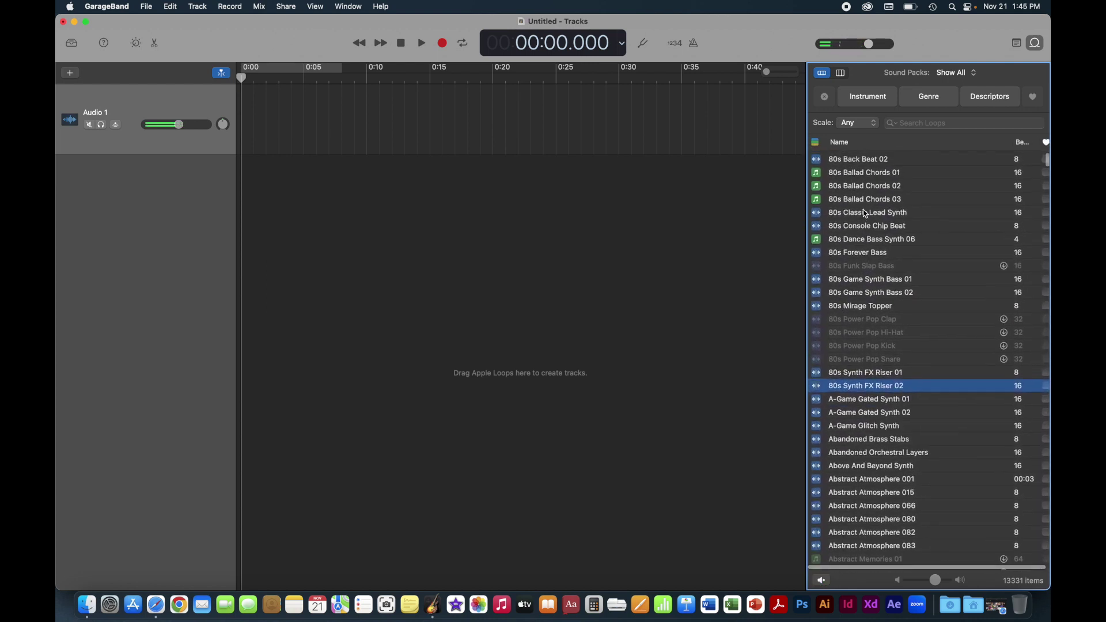
pyautogui.scroll(6, 866, 214)
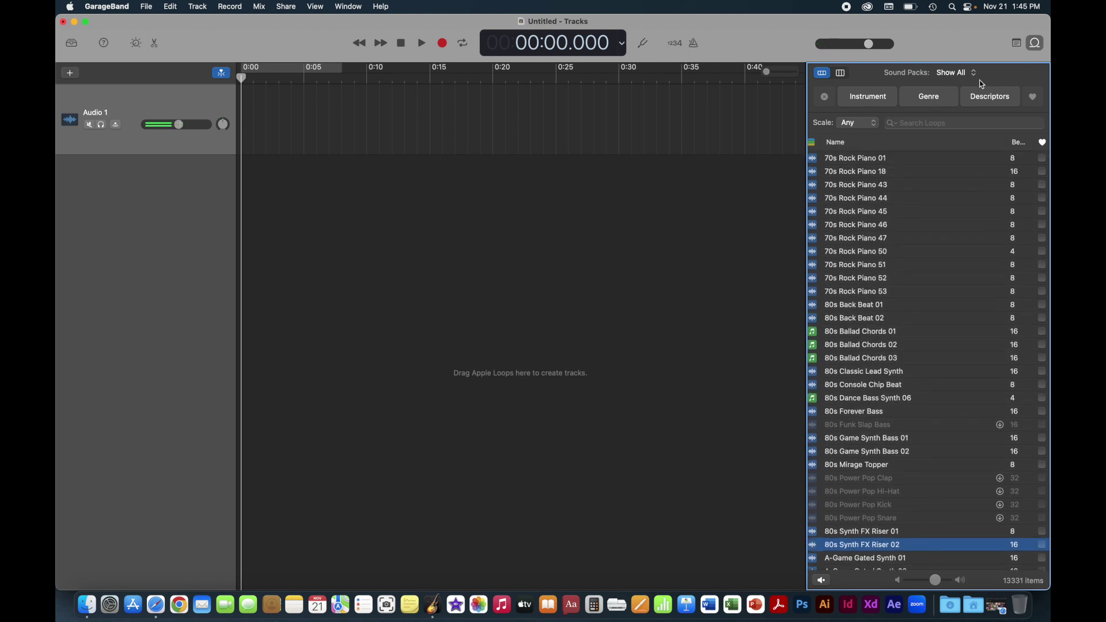
# Step: Filter the Apple Loops by the Elec Piano instrument and look through the matching loops
pyautogui.click(880, 101)
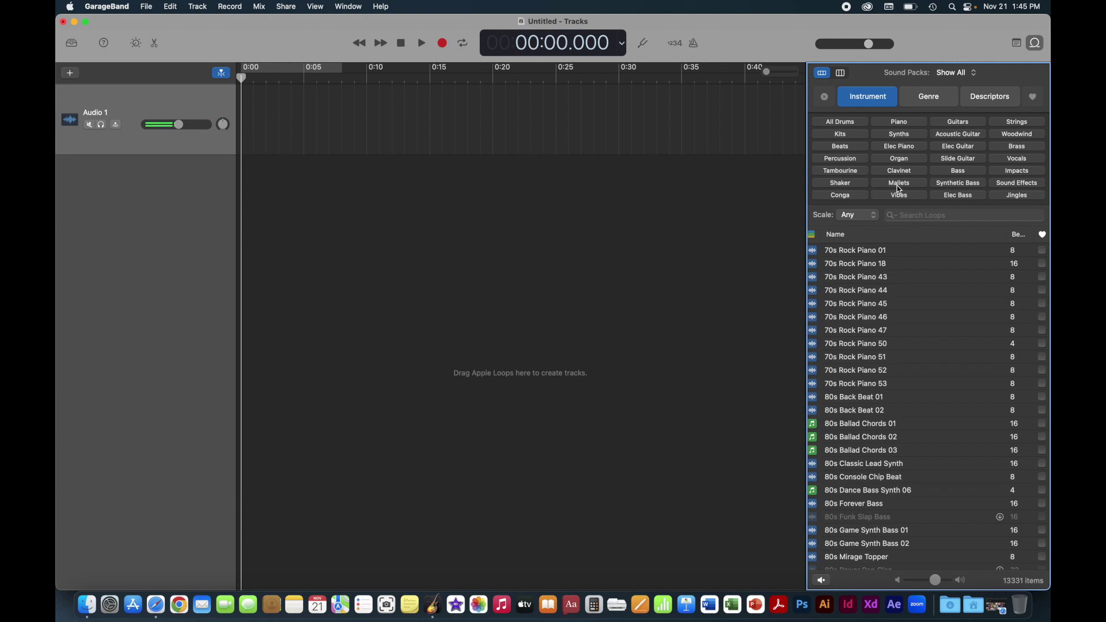
pyautogui.click(912, 149)
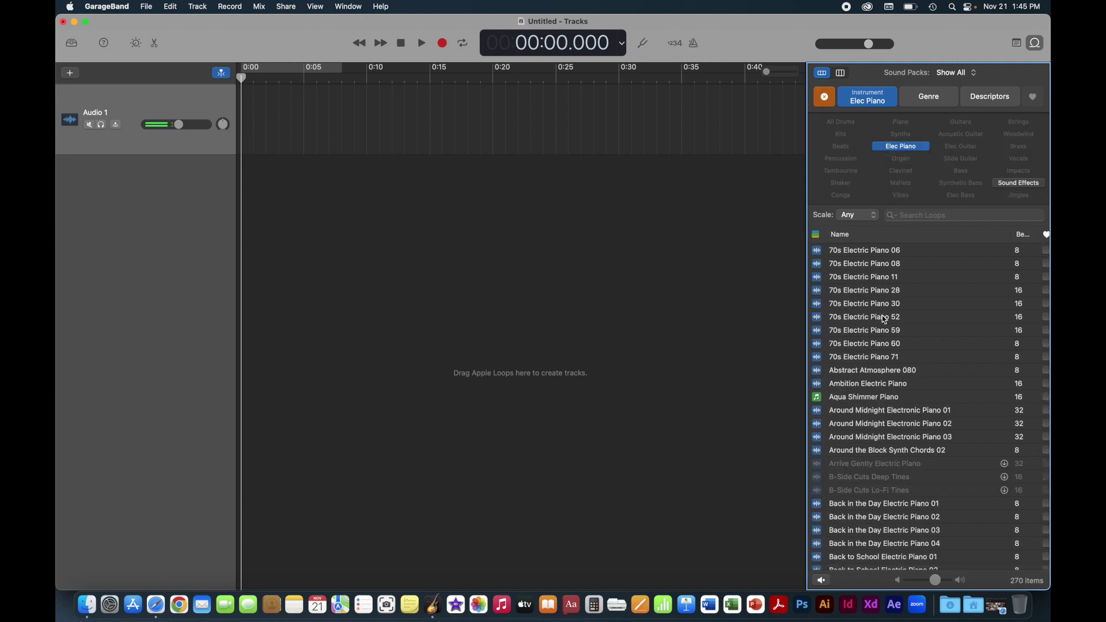
pyautogui.scroll(-5, 856, 349)
pyautogui.scroll(5, 857, 349)
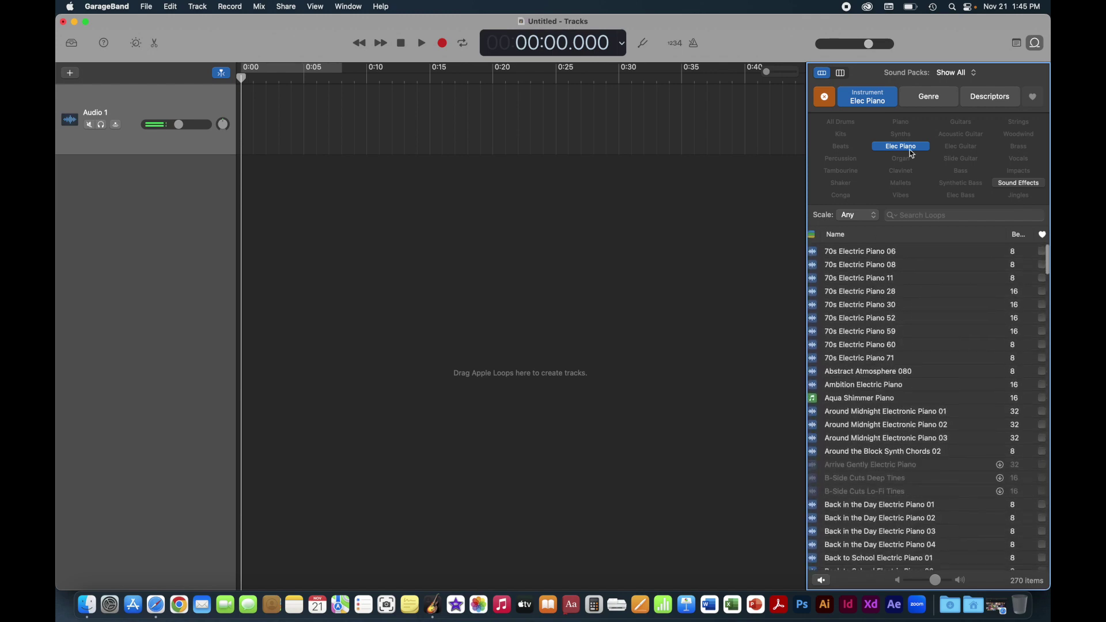
# Step: Change the instrument filter to Elec Guitar and preview the loop 12-8 Electric Arpeggio 07
pyautogui.click(826, 99)
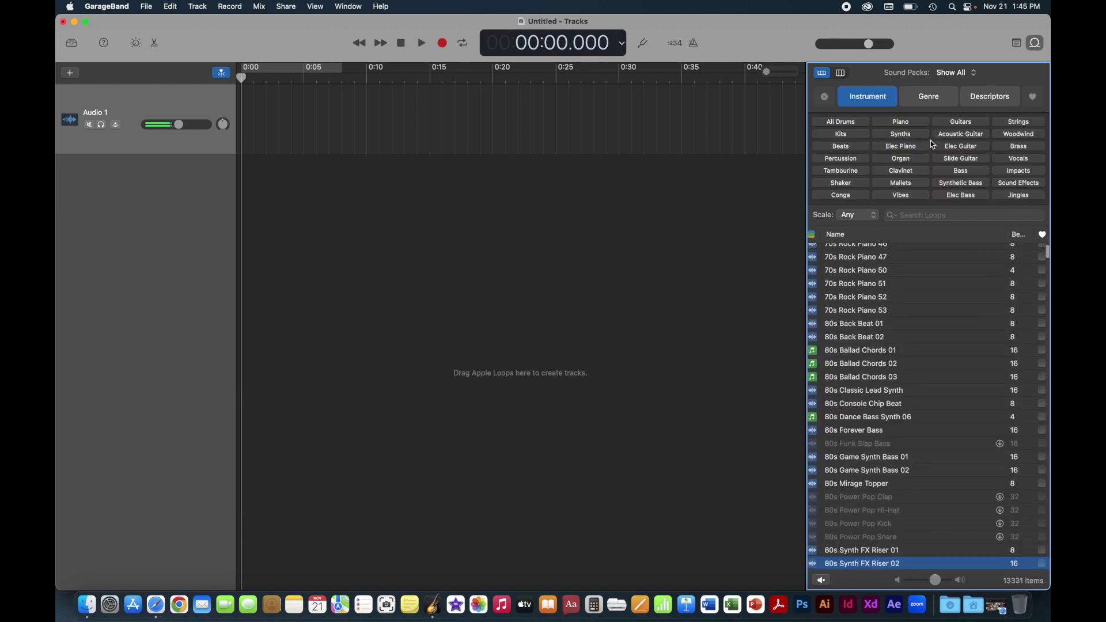
pyautogui.click(972, 148)
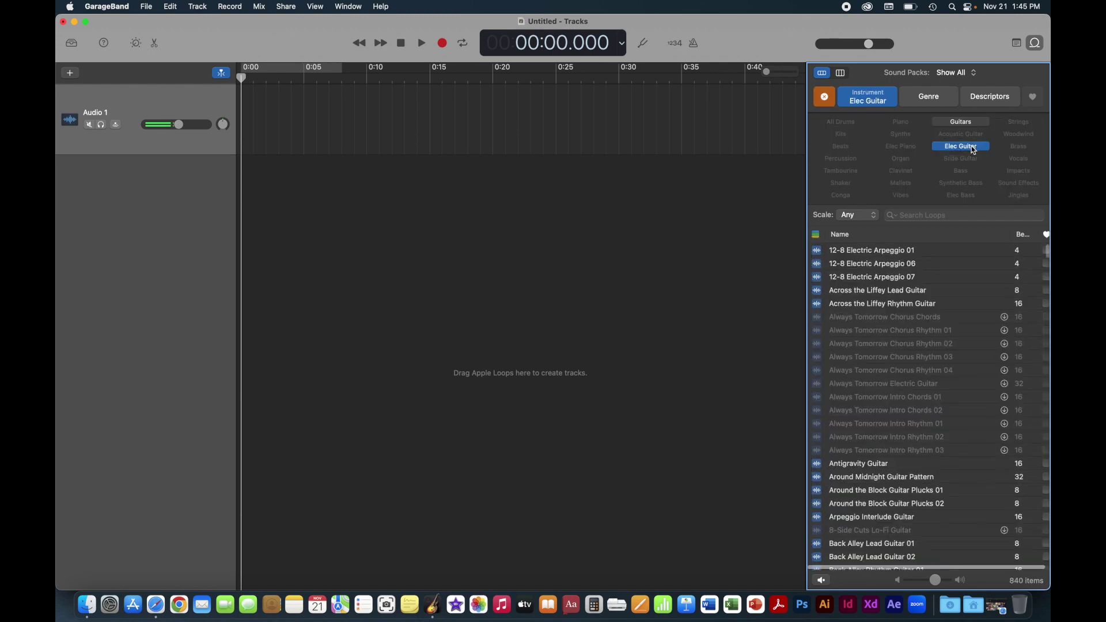
pyautogui.click(819, 279)
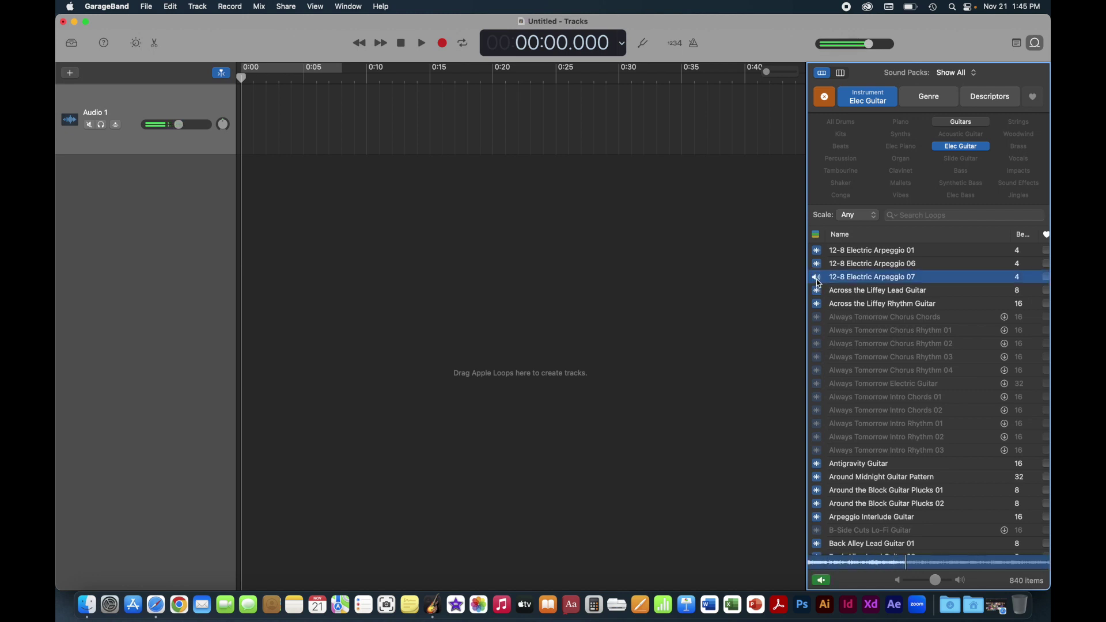
pyautogui.click(818, 279)
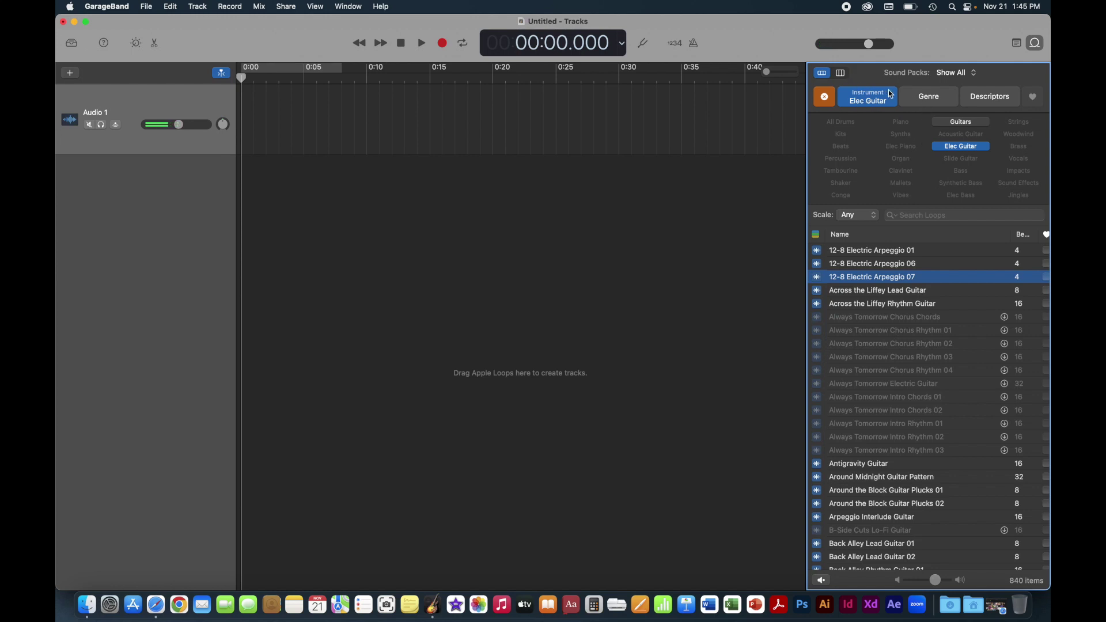
# Step: Switch the loop browser to column view and look through the Moods categories
pyautogui.click(844, 75)
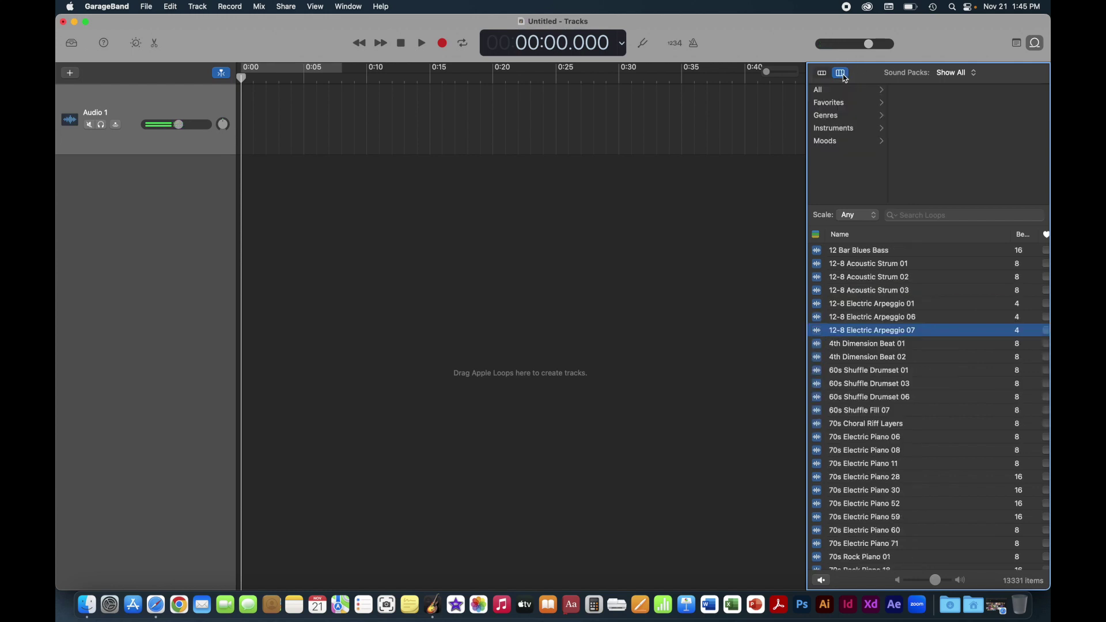
pyautogui.click(837, 142)
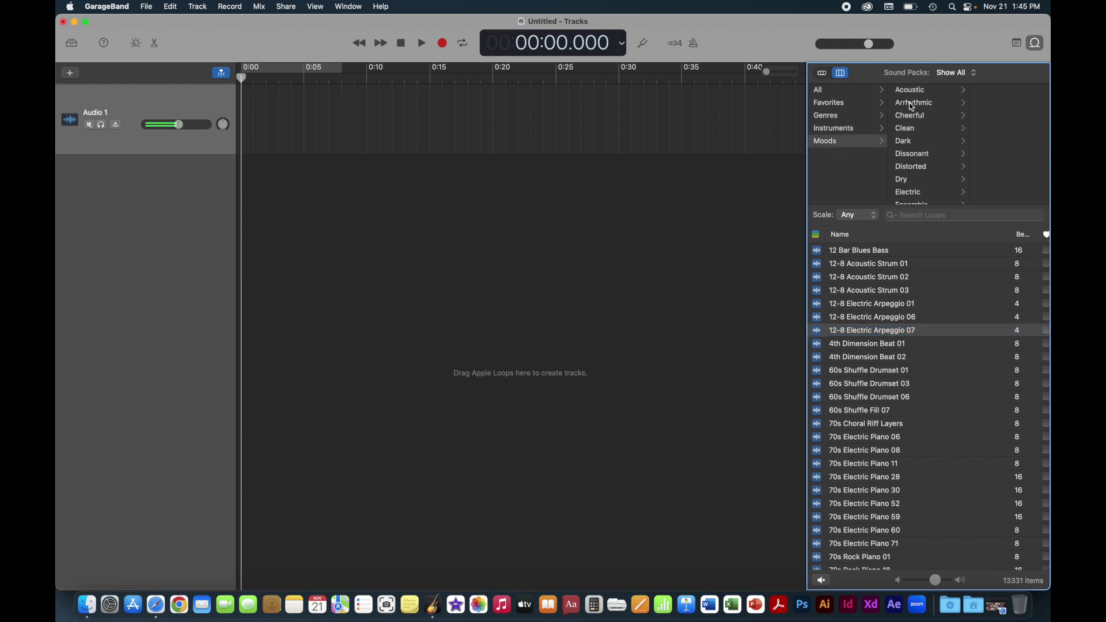
pyautogui.scroll(-4, 912, 106)
pyautogui.scroll(2, 911, 109)
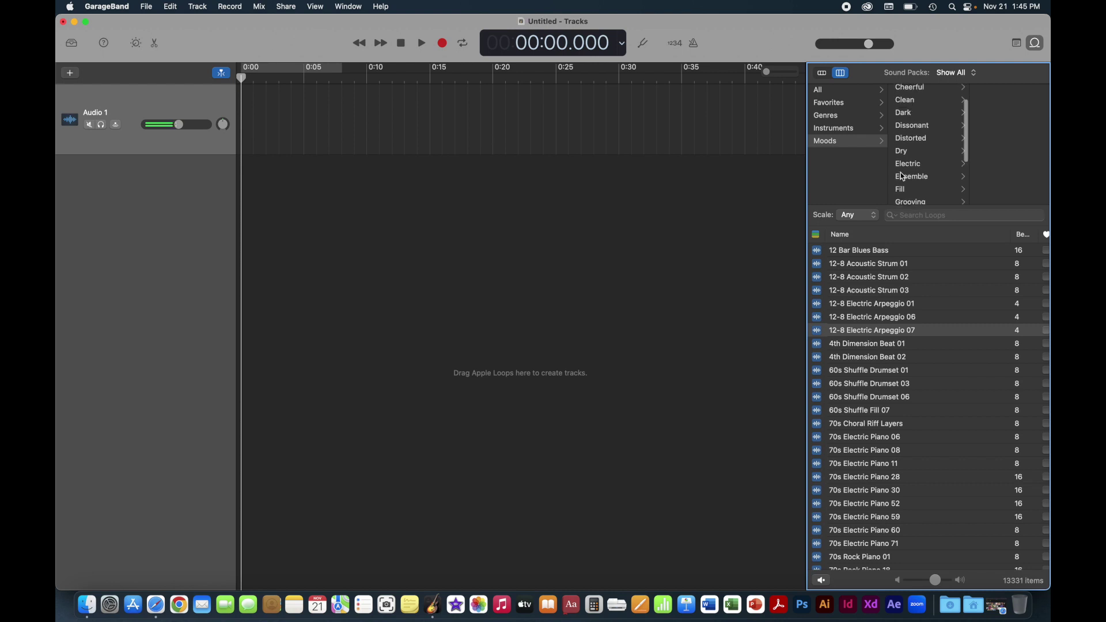
pyautogui.scroll(2, 910, 144)
pyautogui.scroll(2, 909, 147)
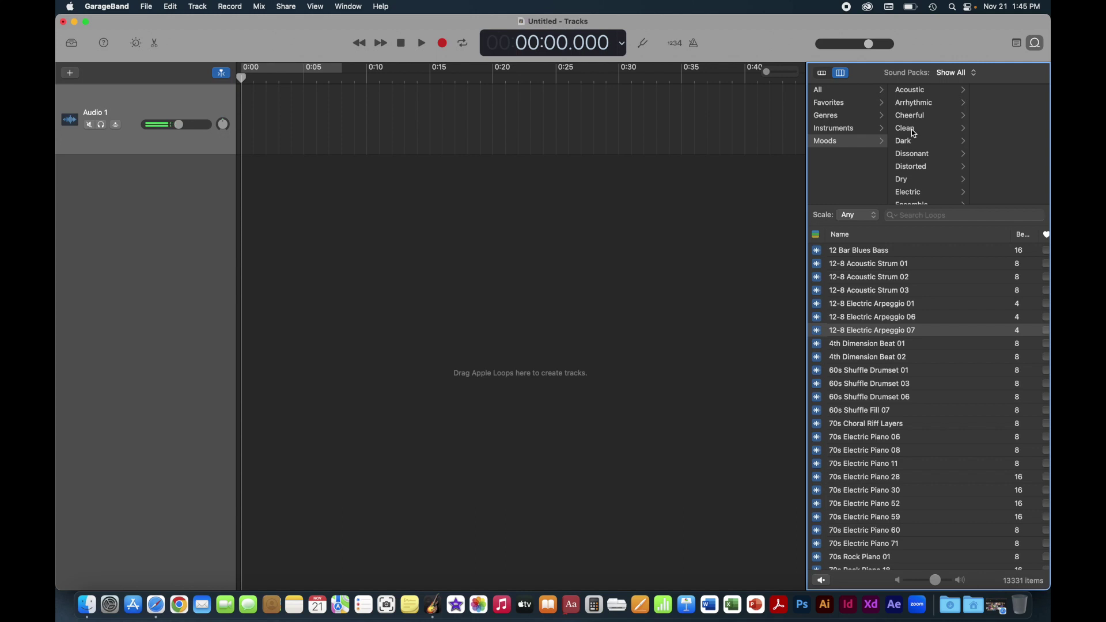
# Step: Show the banjo loops within the Cheerful mood and preview Rural Banjo 07
pyautogui.click(918, 119)
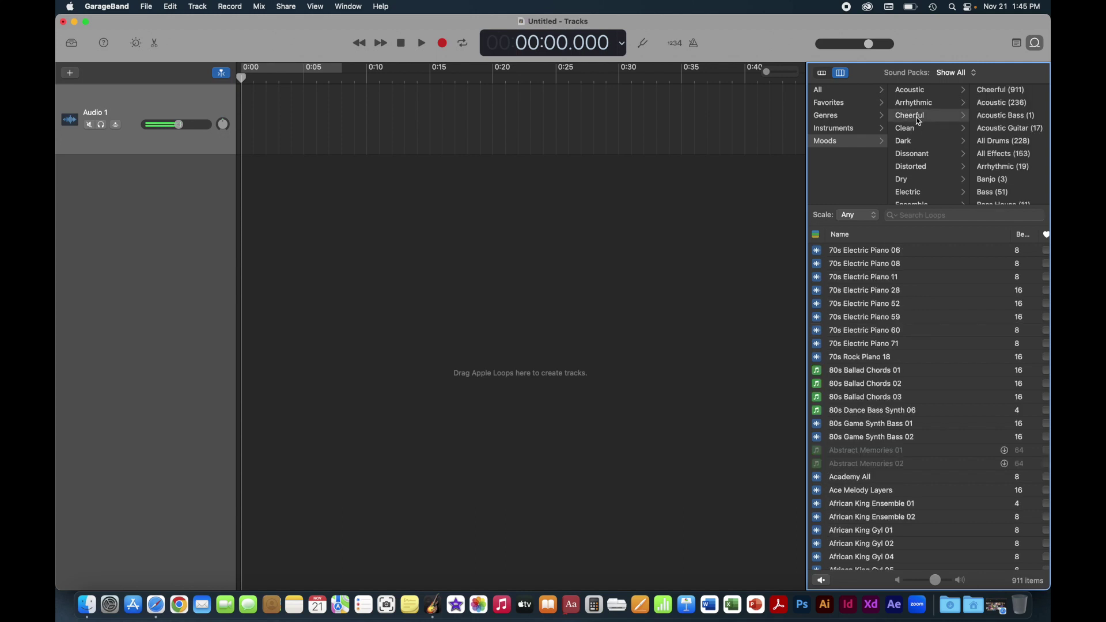
pyautogui.click(994, 180)
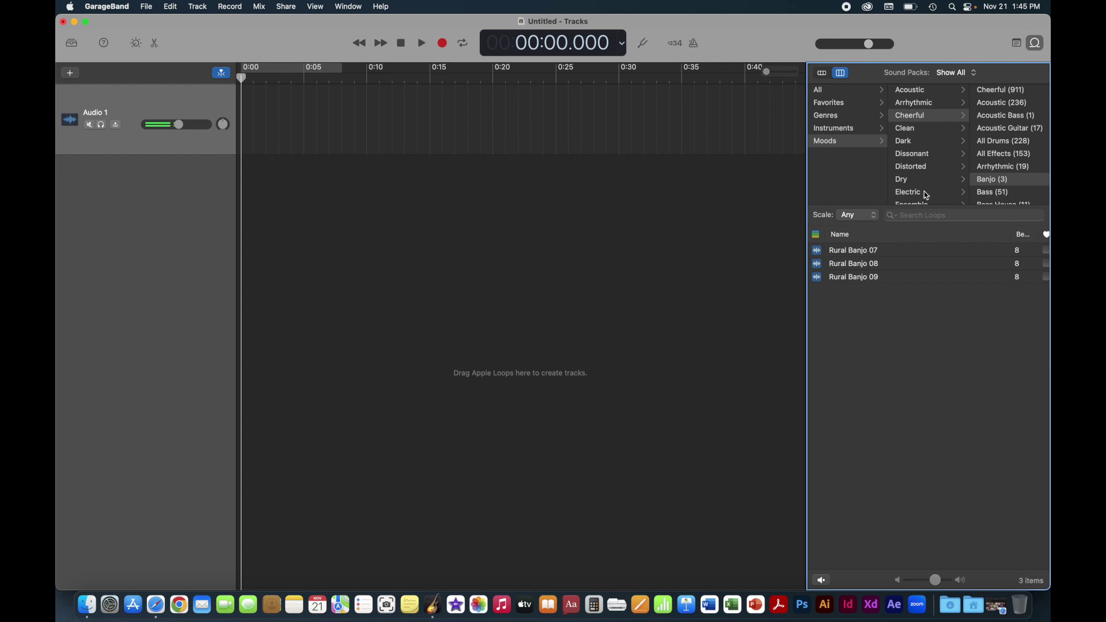
pyautogui.click(820, 252)
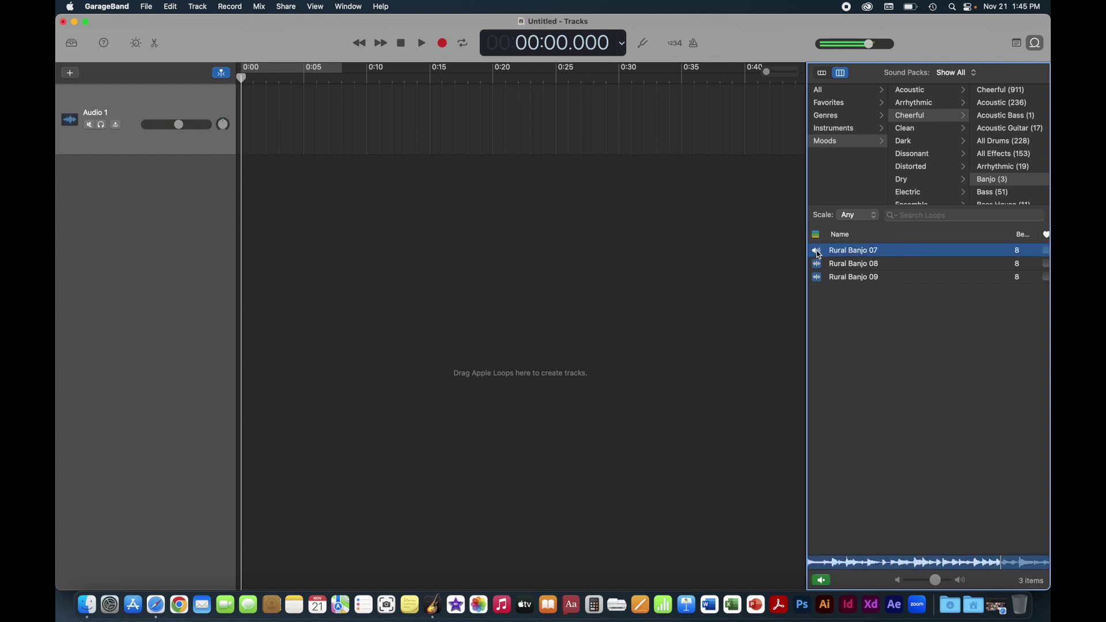
# Step: Show the acoustic guitar loops in the Dark mood and try to download Charmed Life Guitar Room
pyautogui.click(913, 141)
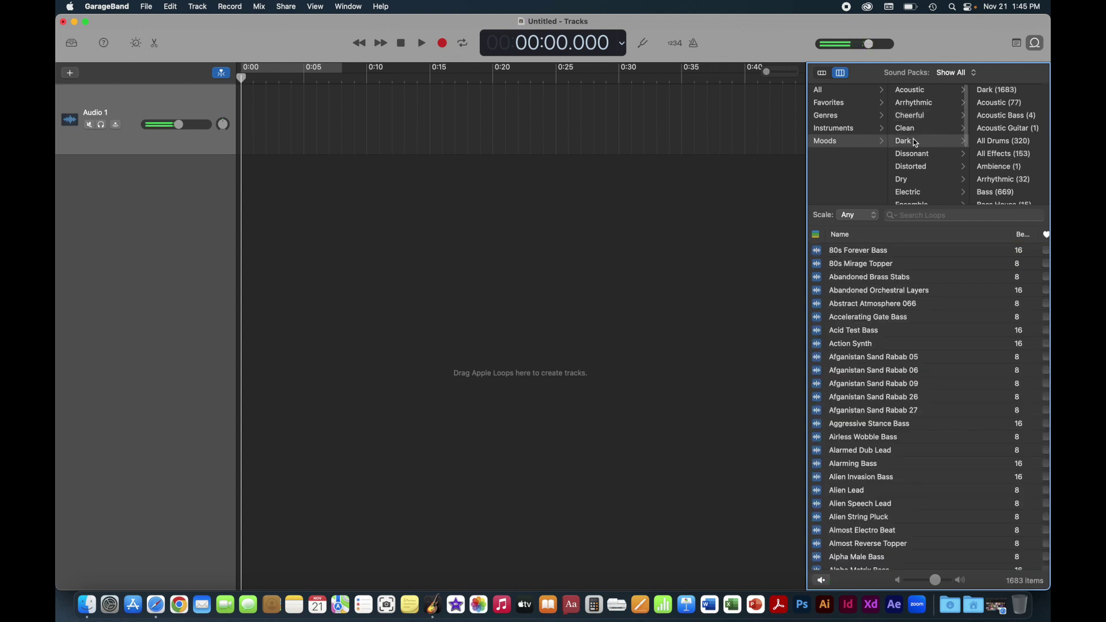
pyautogui.click(988, 129)
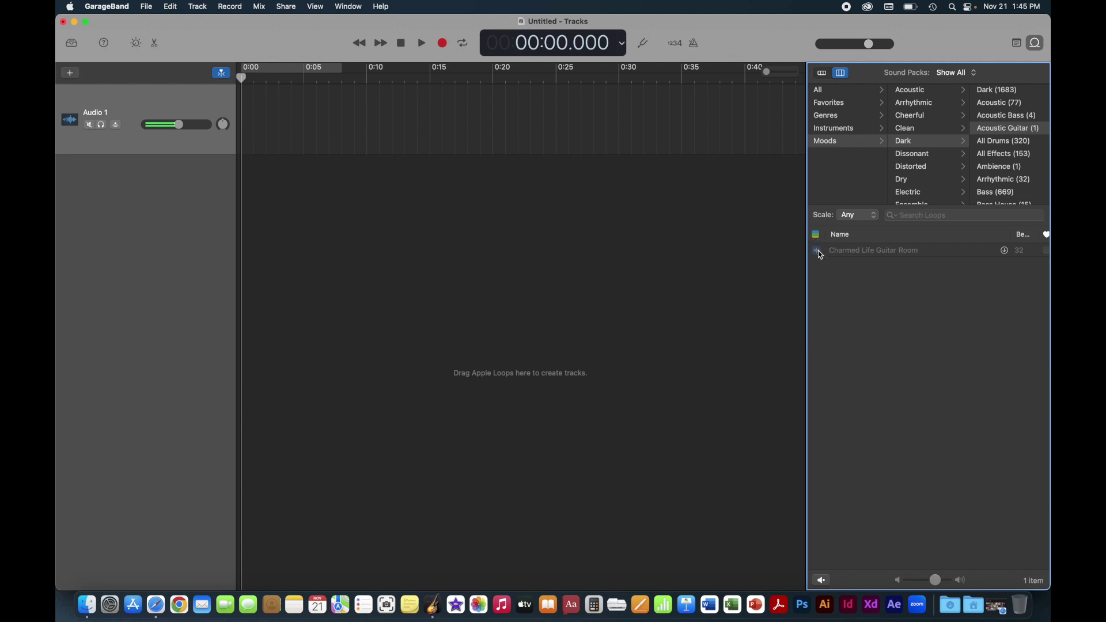
pyautogui.click(1005, 251)
pyautogui.click(580, 255)
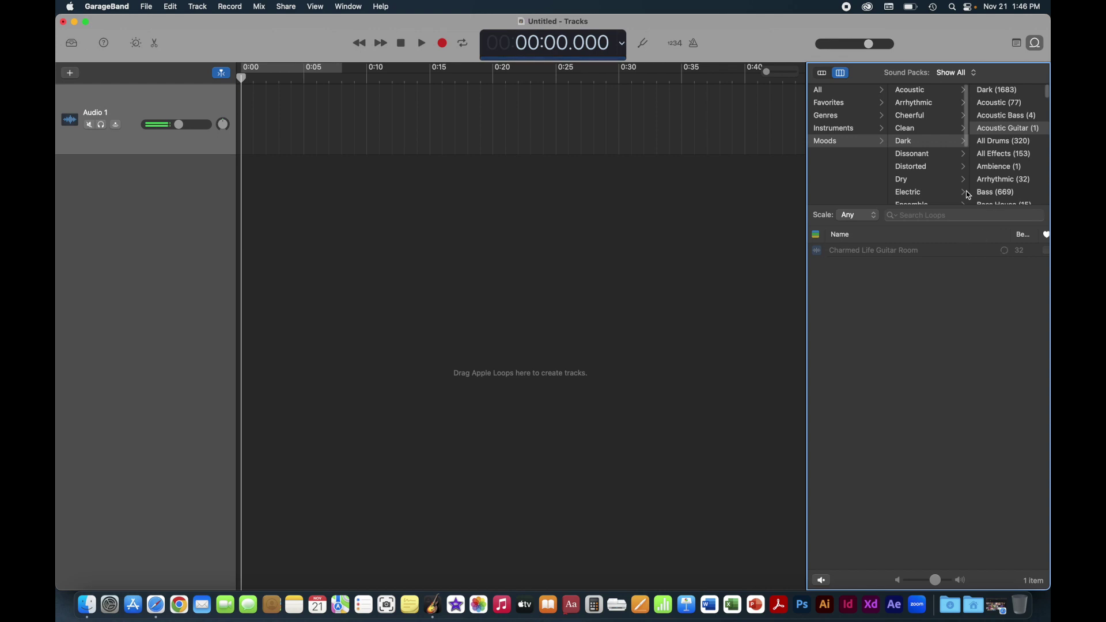
# Step: Look through the Instruments, Genres and Favorites categories of the loop browser, and cancel the sound content installation
pyautogui.click(841, 130)
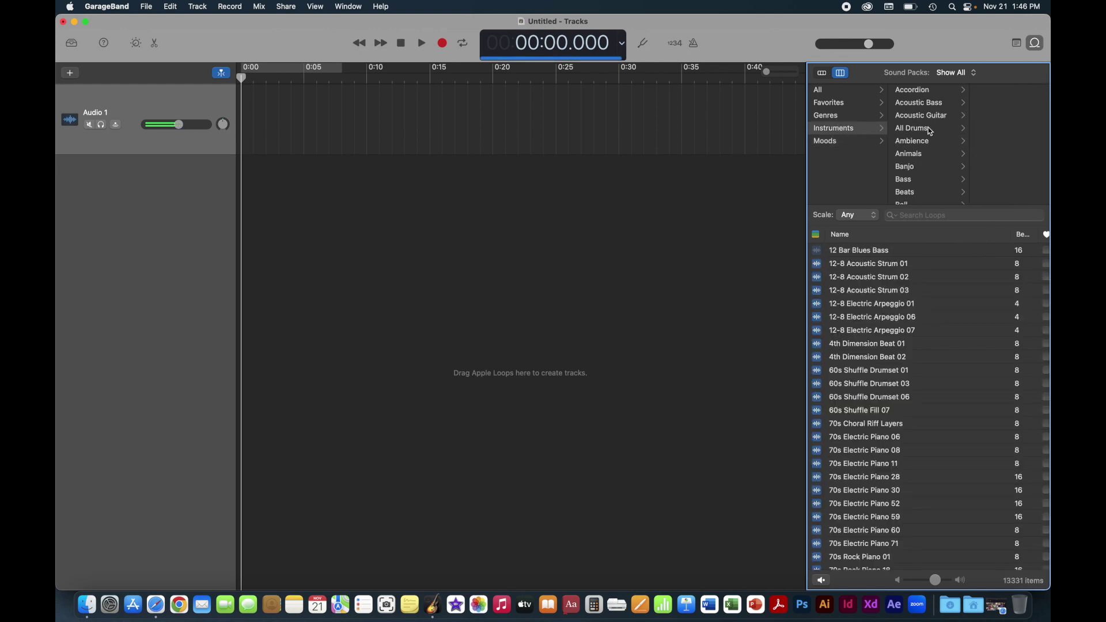
pyautogui.click(829, 115)
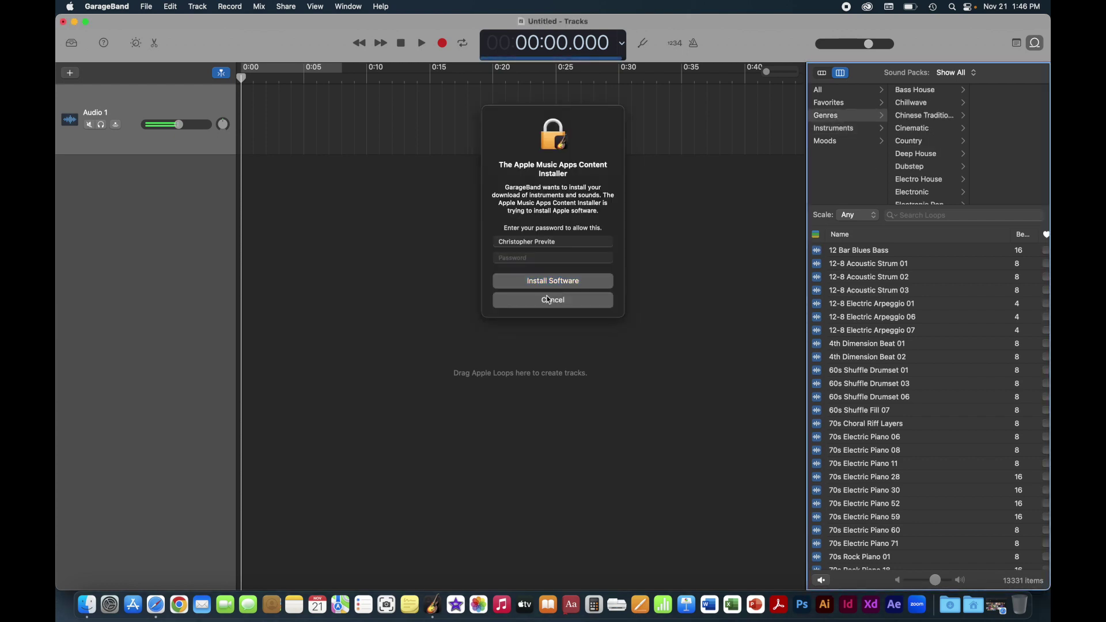
pyautogui.click(562, 301)
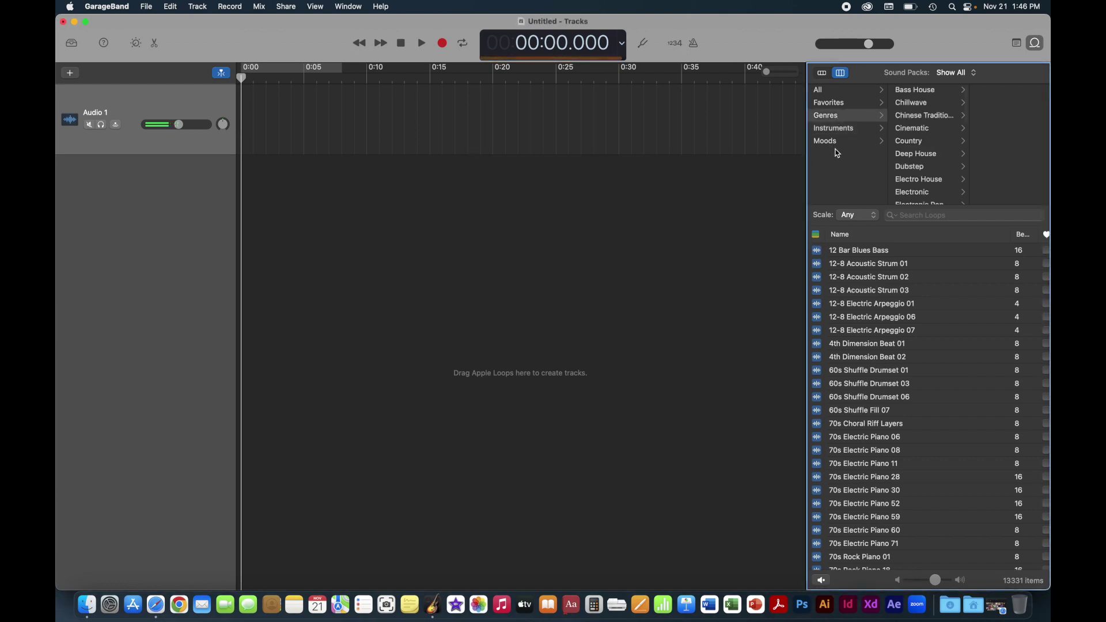
pyautogui.click(845, 102)
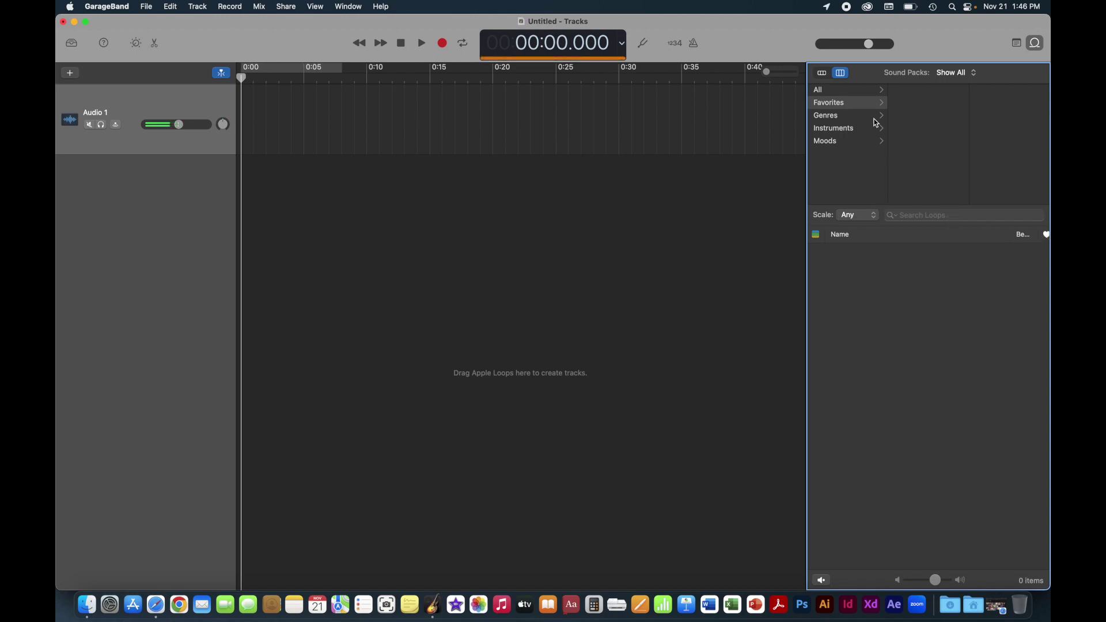
# Step: Return the loop browser to button view and look through the available sound packs, keeping Show All selected
pyautogui.click(823, 74)
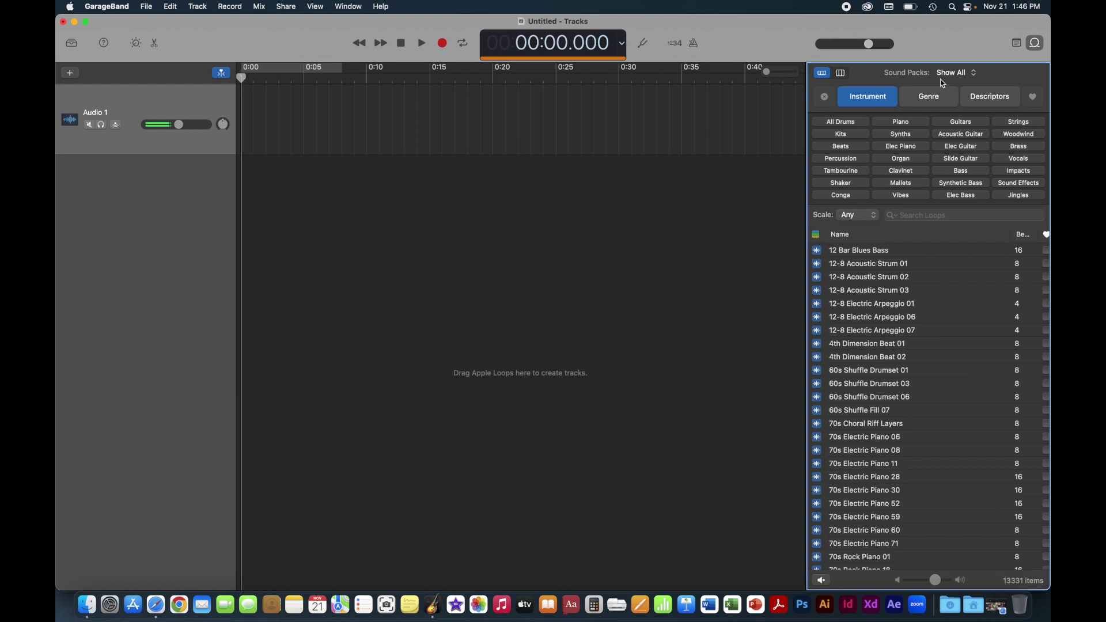
pyautogui.click(962, 76)
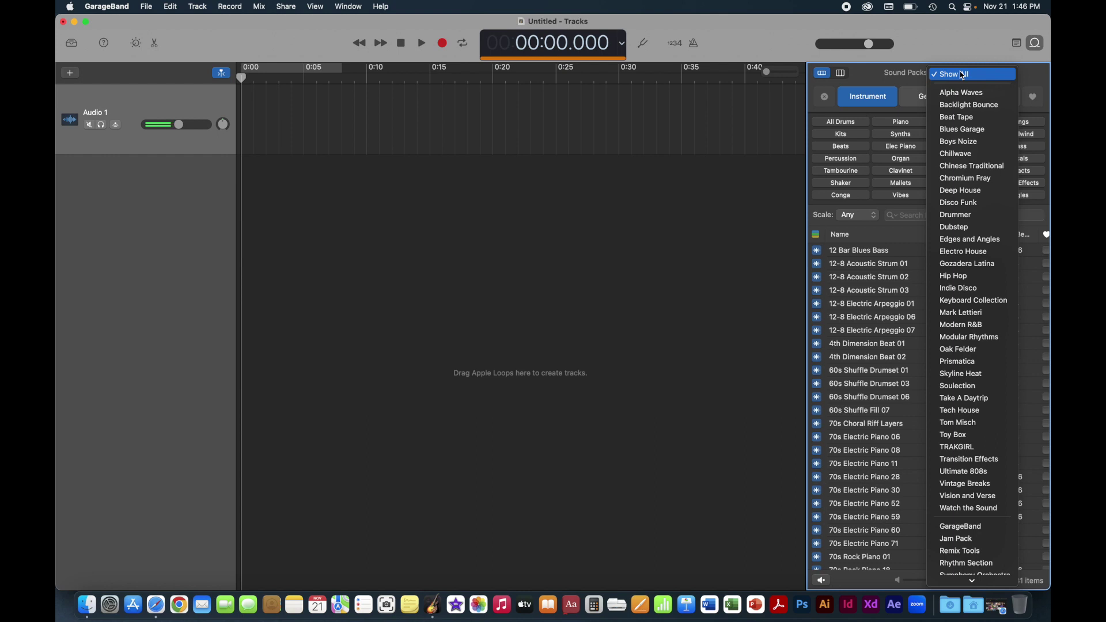
pyautogui.scroll(-2, 959, 151)
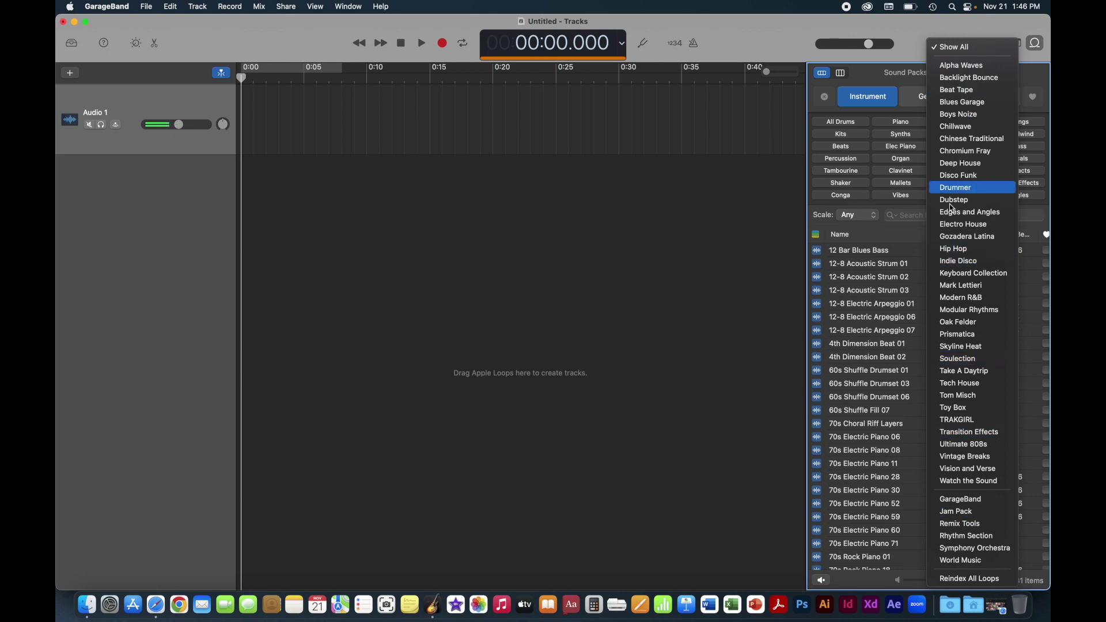
pyautogui.click(933, 50)
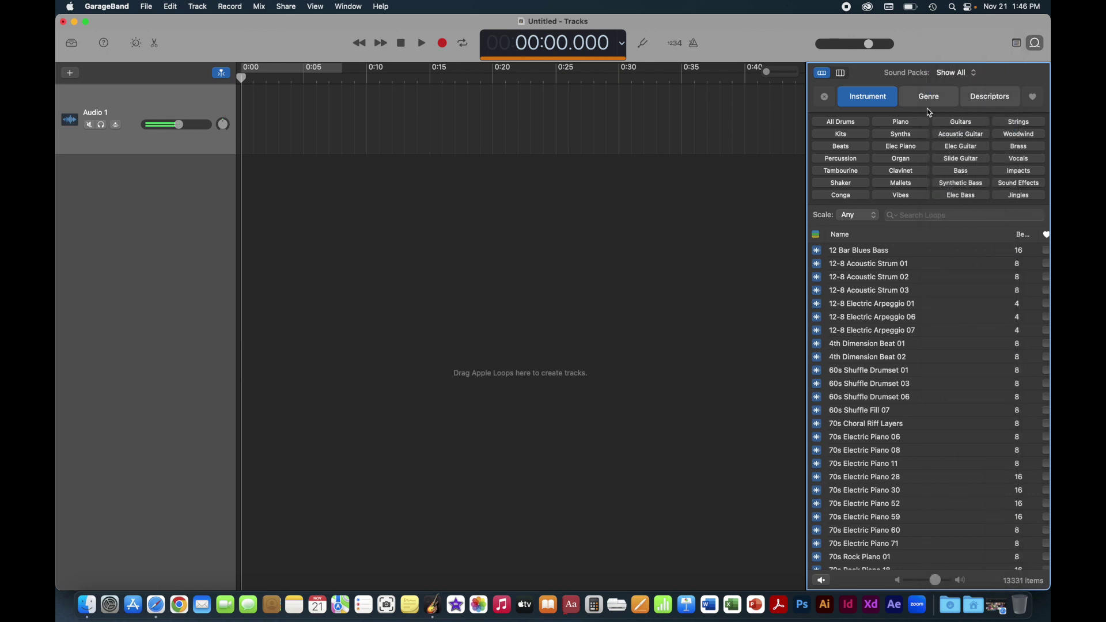
# Step: Look through the full loop list and preview 12-8 Acoustic Strum 01
pyautogui.scroll(-10, 890, 316)
pyautogui.scroll(10, 890, 316)
pyautogui.click(866, 266)
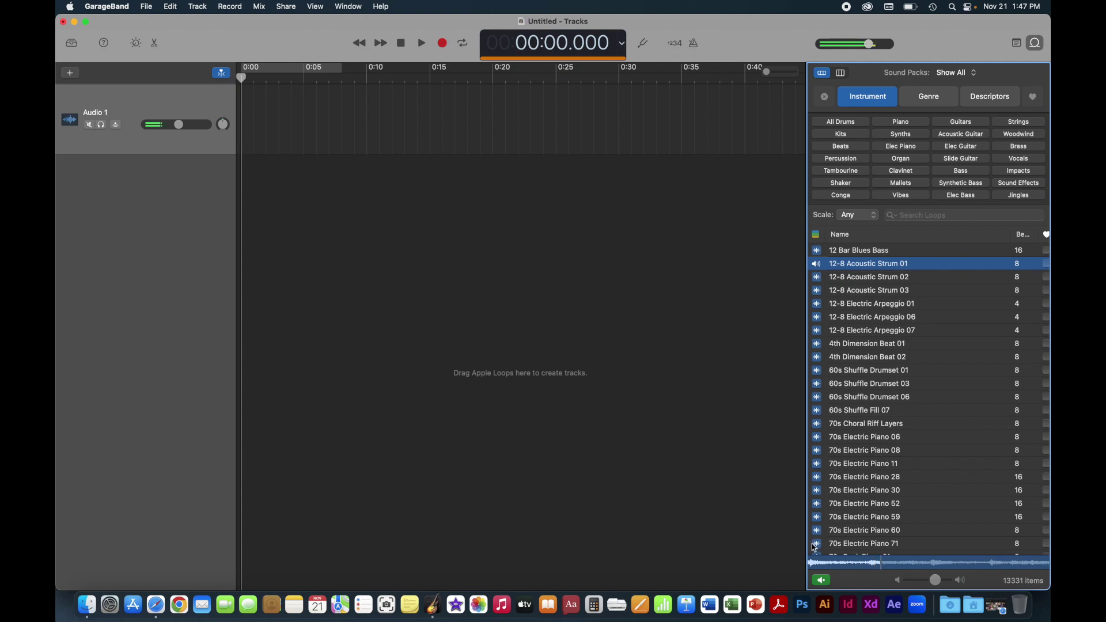
pyautogui.click(817, 264)
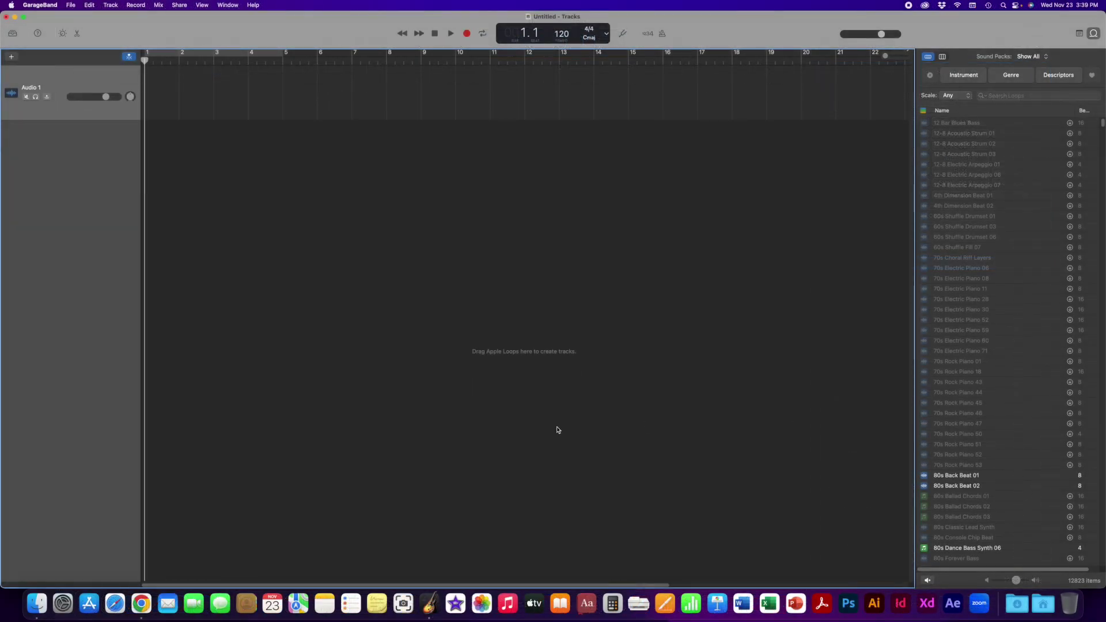
# Step: Switch to Pixabay in Chrome and search its music for jazz upbeat
pyautogui.click(140, 604)
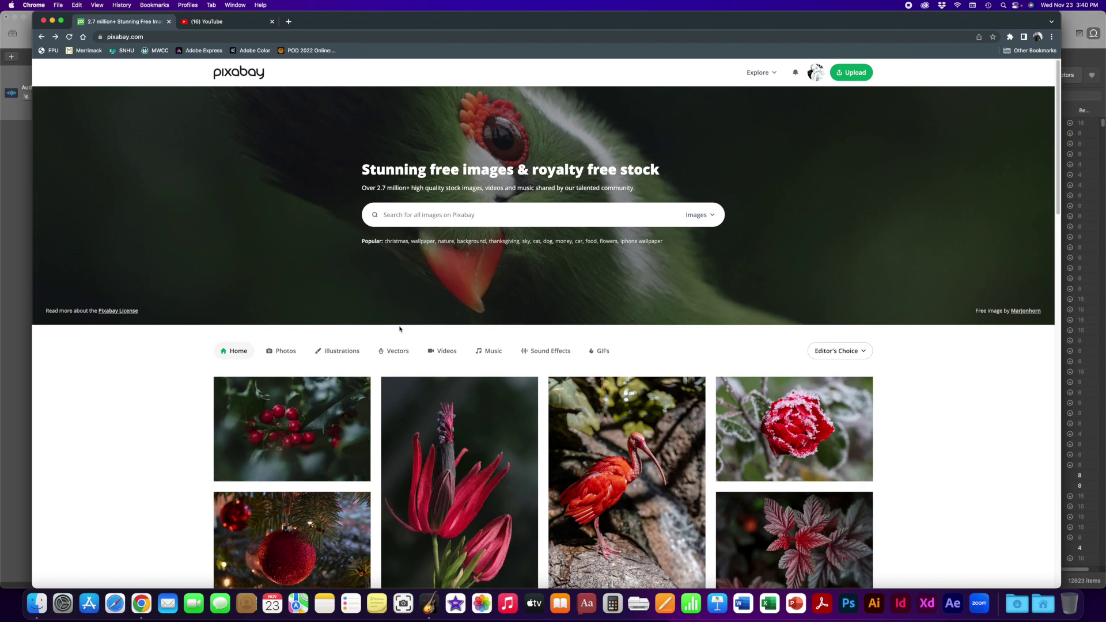
pyautogui.click(706, 218)
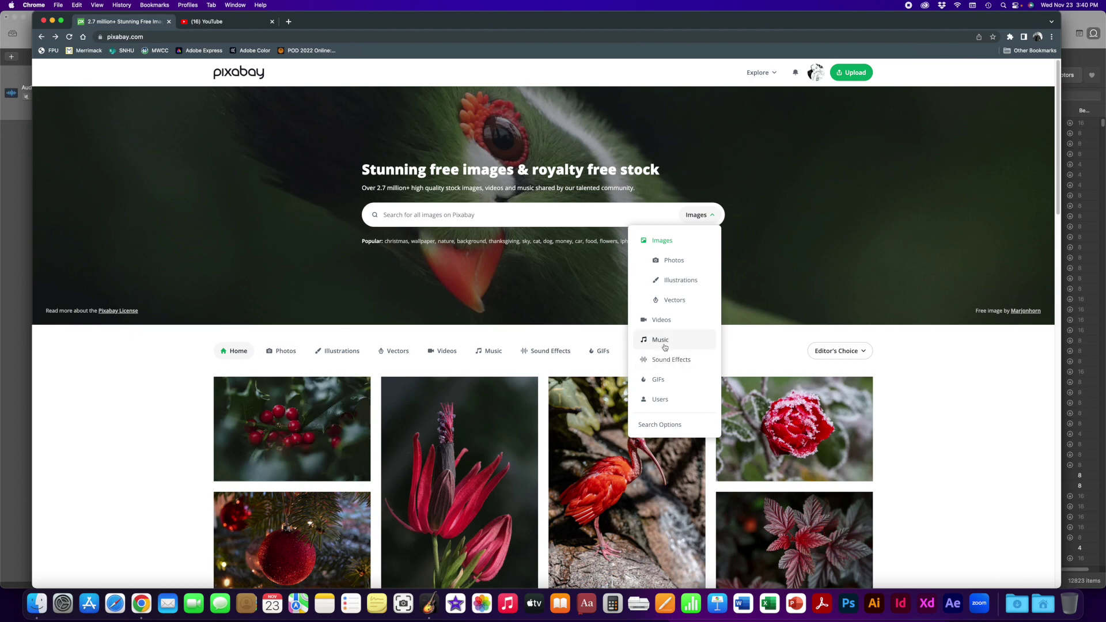
pyautogui.click(664, 340)
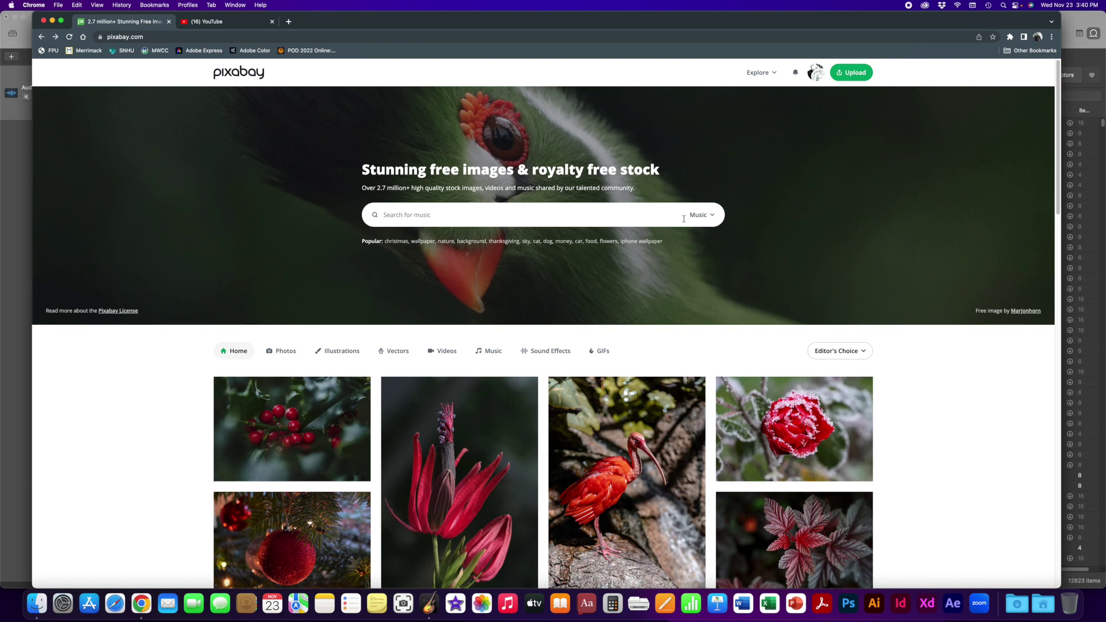
pyautogui.click(390, 214)
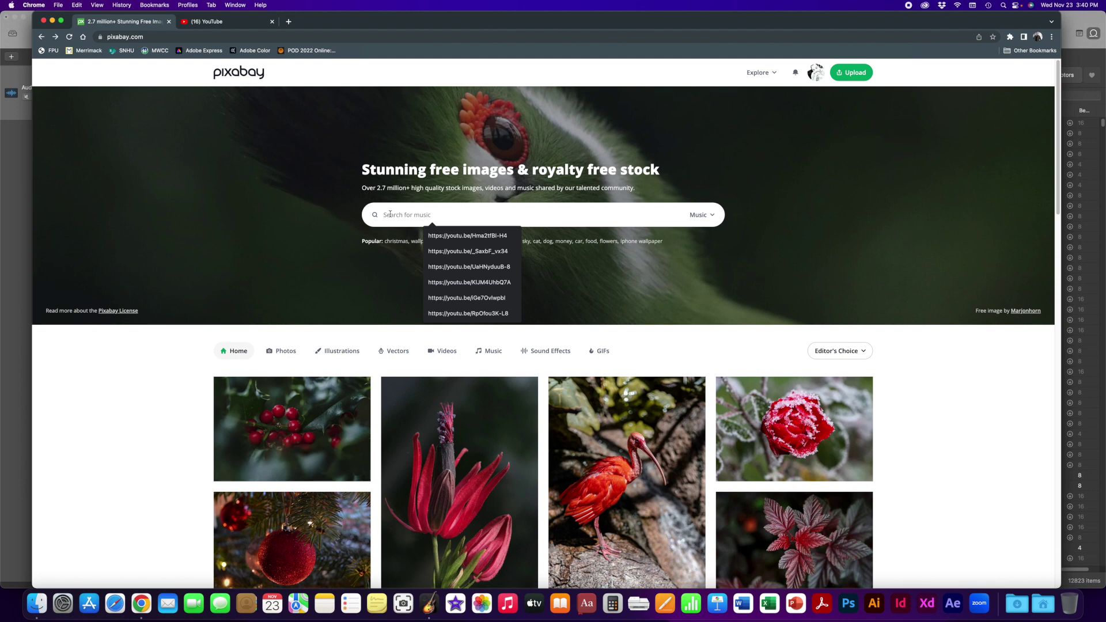
pyautogui.write('jazz')
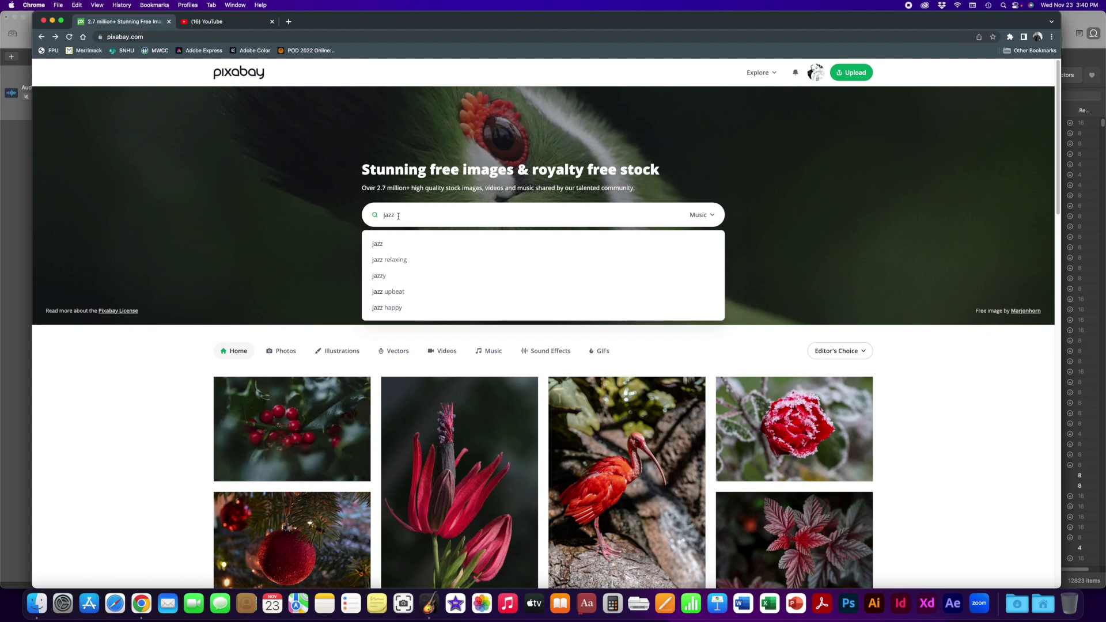
pyautogui.click(390, 290)
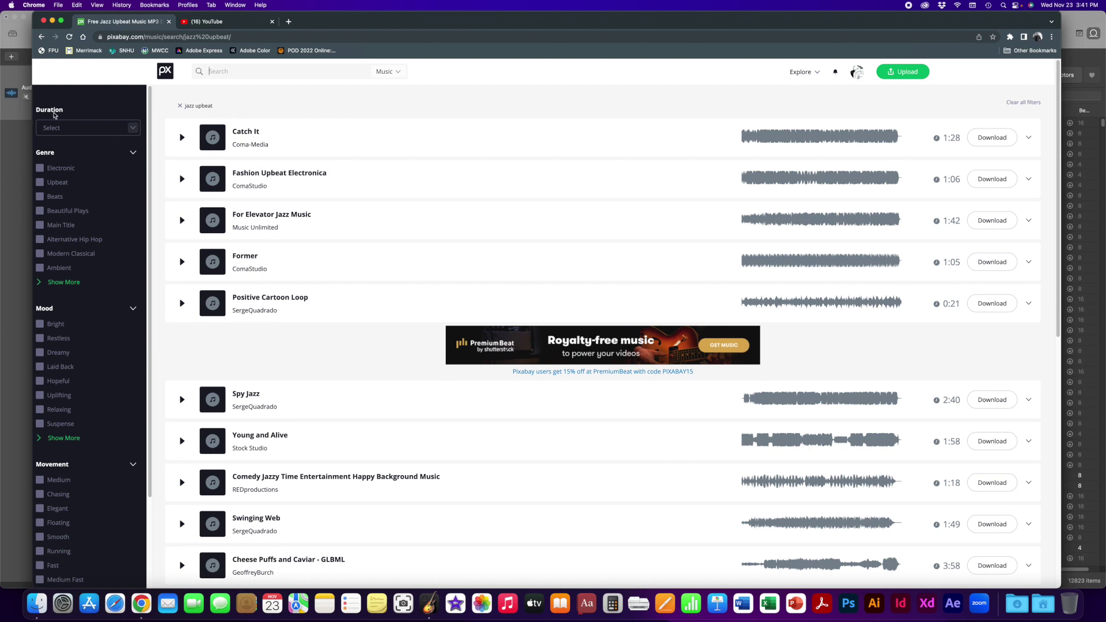
# Step: Examine the Duration, Genre, Mood, Movement and Theme filters and look through the list of jazz upbeat tracks
pyautogui.click(132, 129)
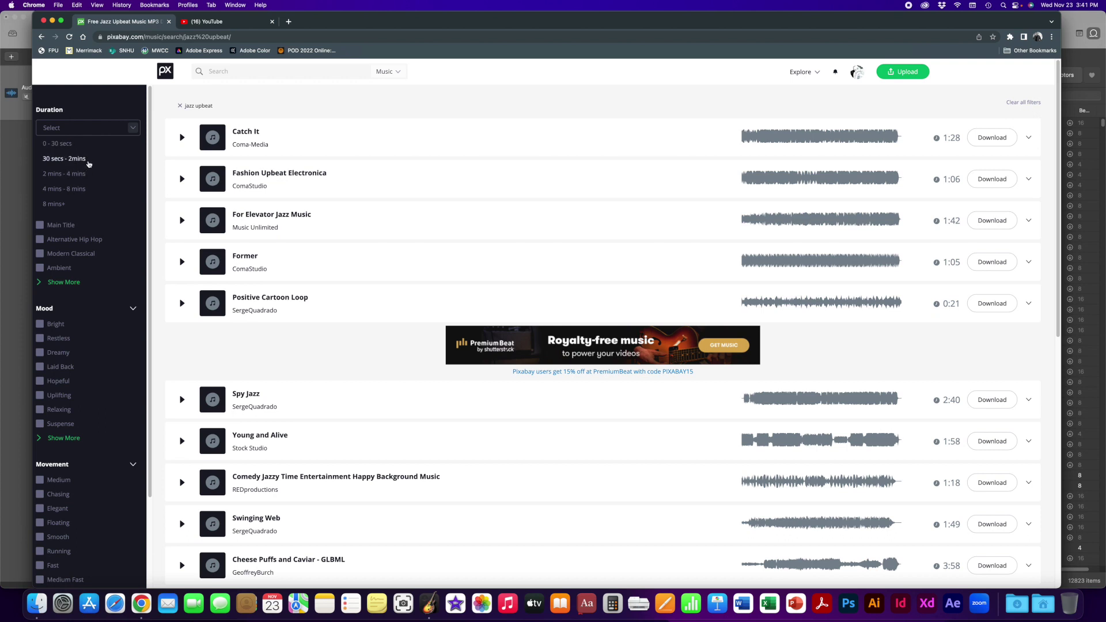
pyautogui.click(112, 103)
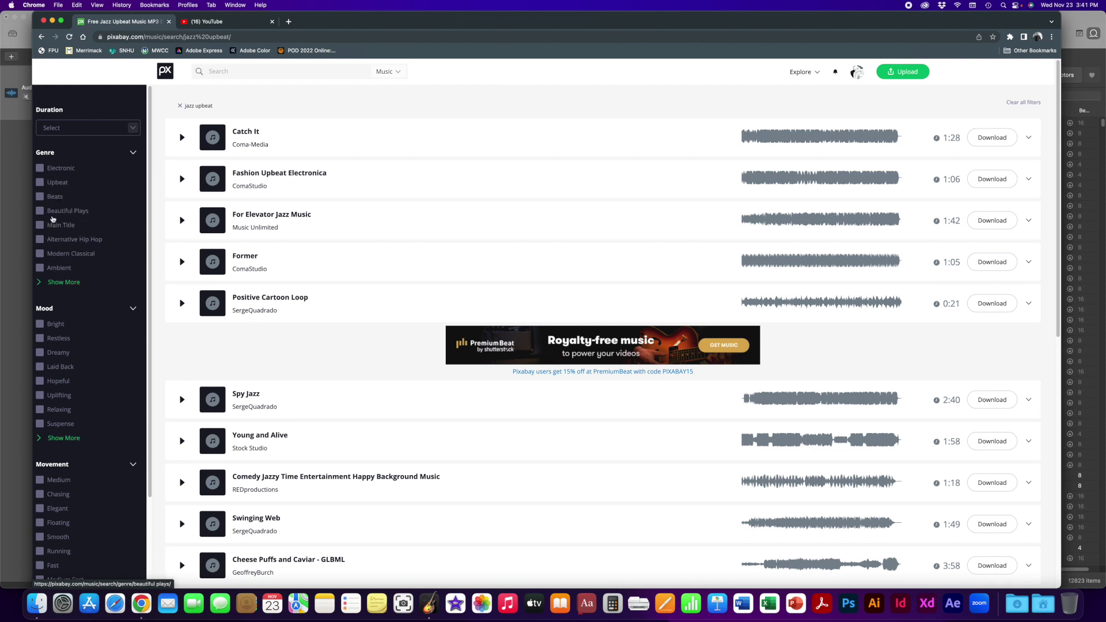
pyautogui.scroll(-3, 70, 302)
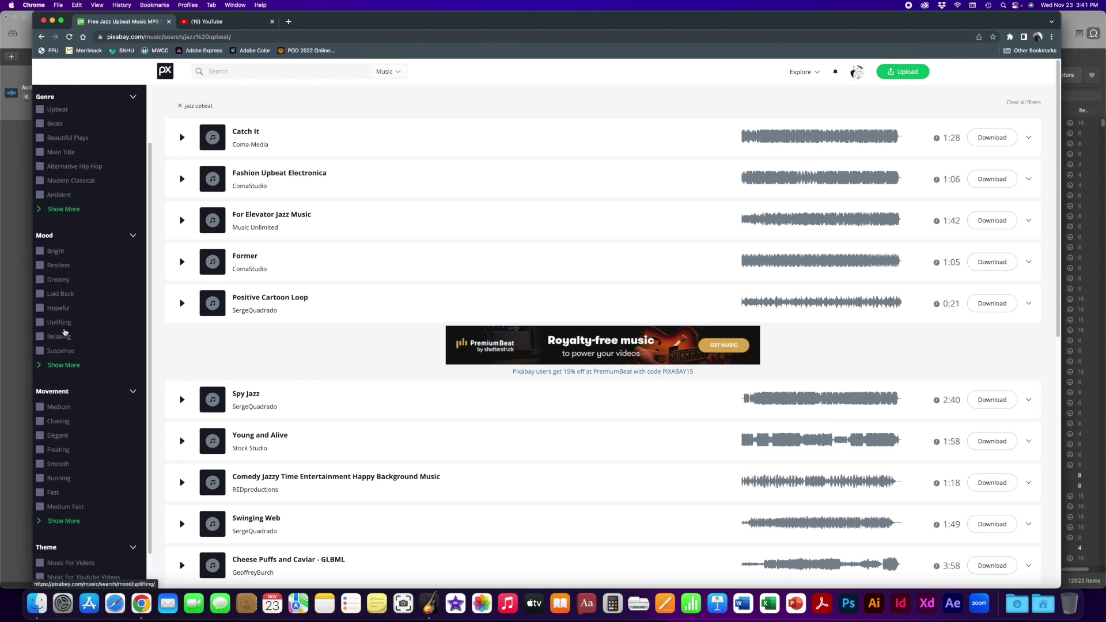
pyautogui.scroll(-3, 65, 340)
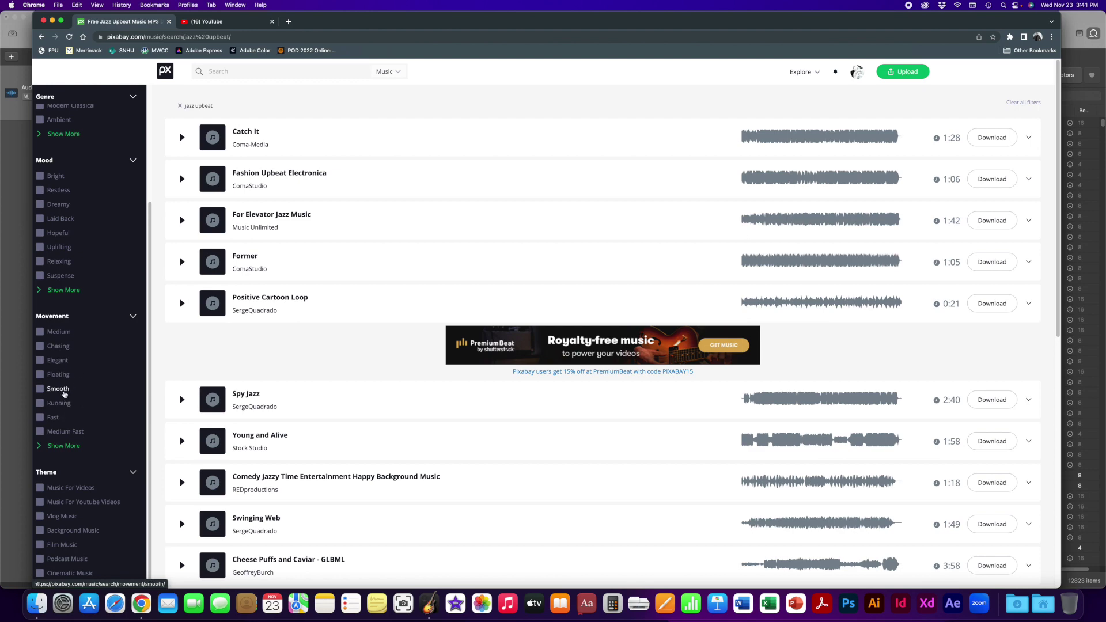
pyautogui.scroll(-4, 72, 403)
pyautogui.scroll(-3, 78, 429)
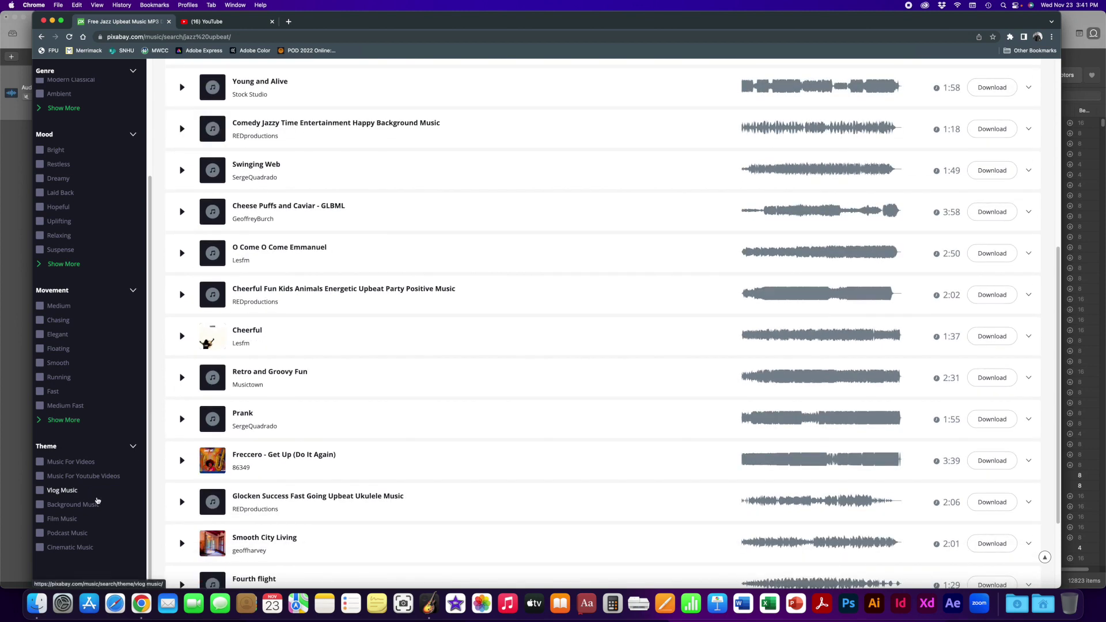
pyautogui.scroll(3, 85, 453)
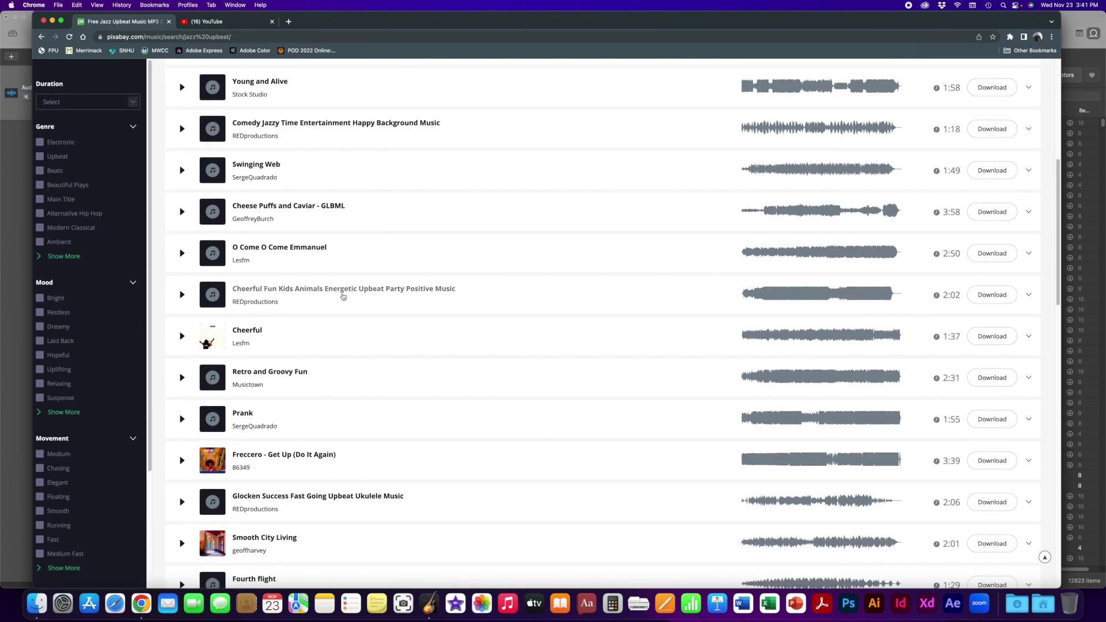
pyautogui.scroll(6, 326, 331)
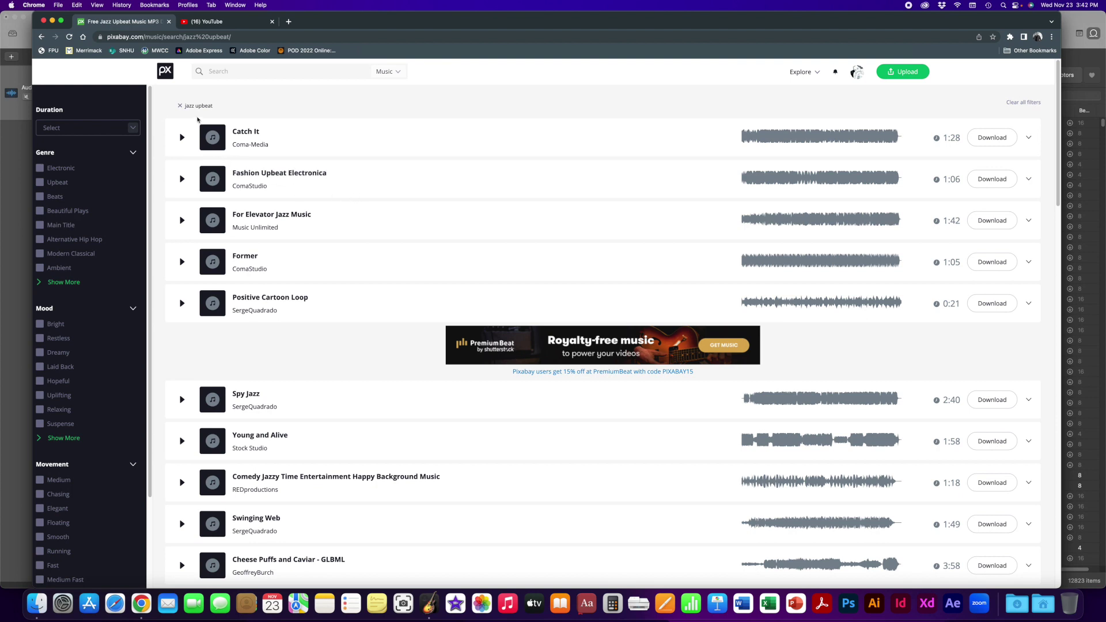
# Step: Preview the track Catch It by Coma-Media and expand its tags and details
pyautogui.click(767, 135)
pyautogui.click(182, 138)
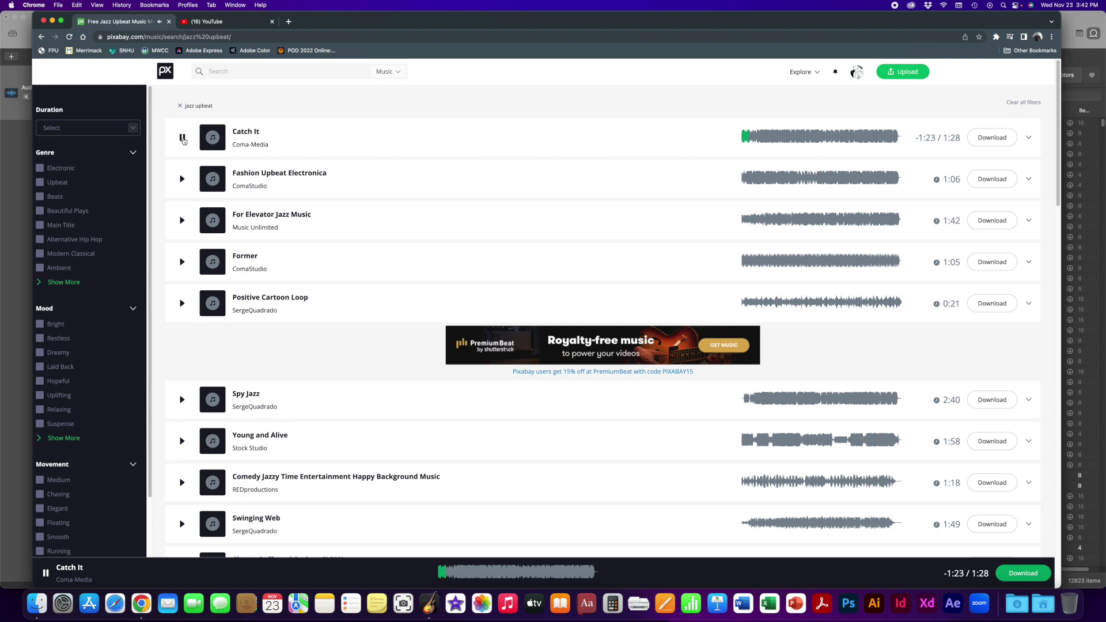
pyautogui.click(182, 140)
pyautogui.click(1031, 138)
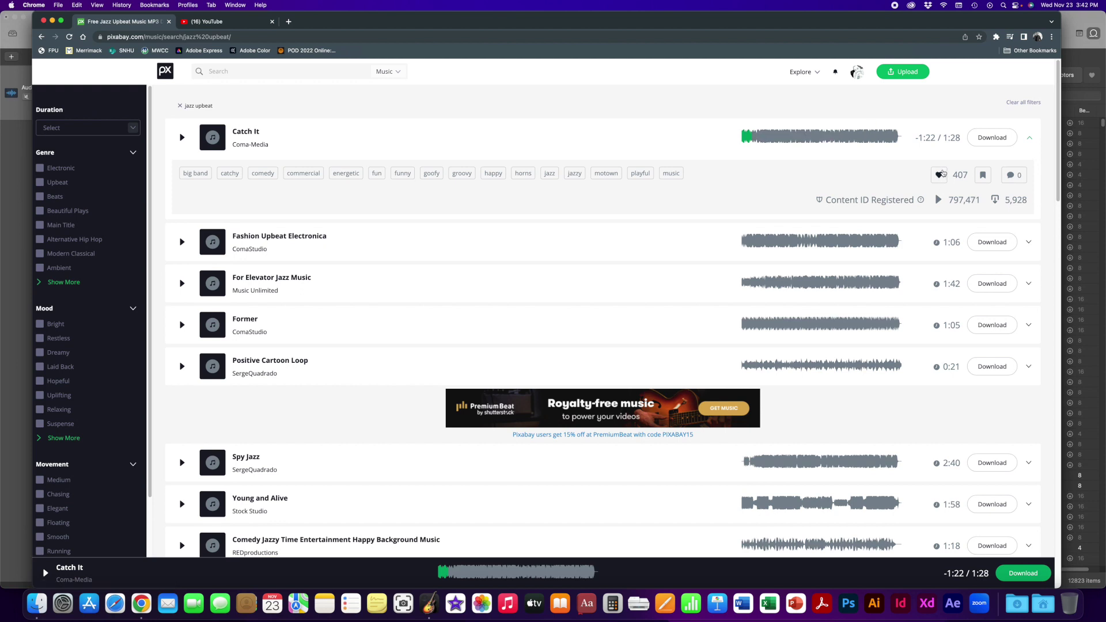
# Step: Download Catch It, check catch-it-117676.mp3 in the Downloads folder in Finder, and close the folder window
pyautogui.click(992, 138)
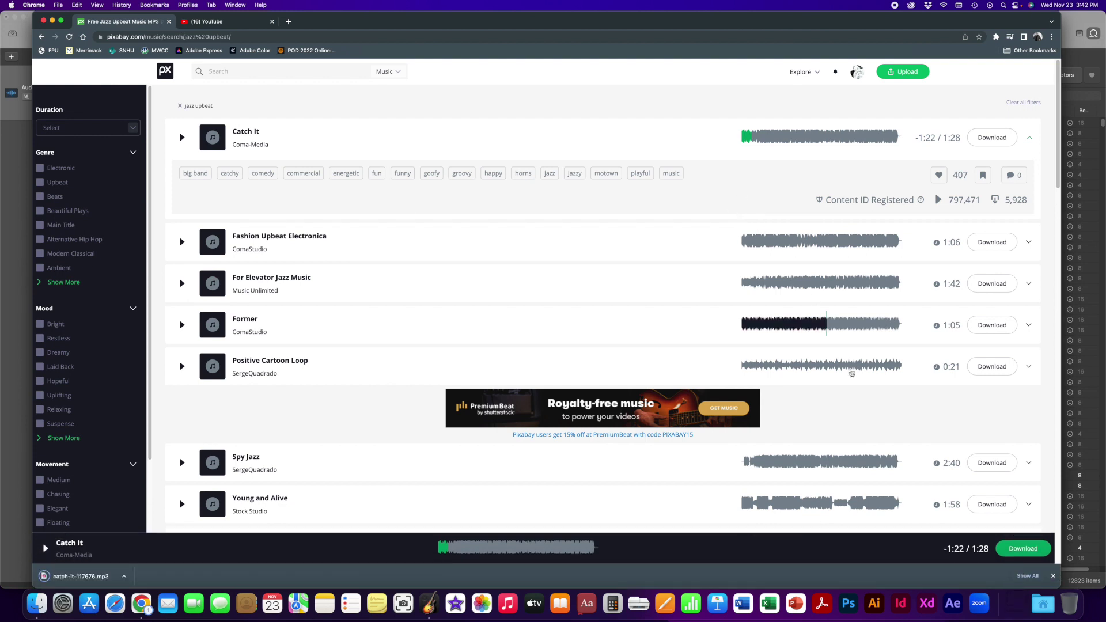
pyautogui.click(1009, 603)
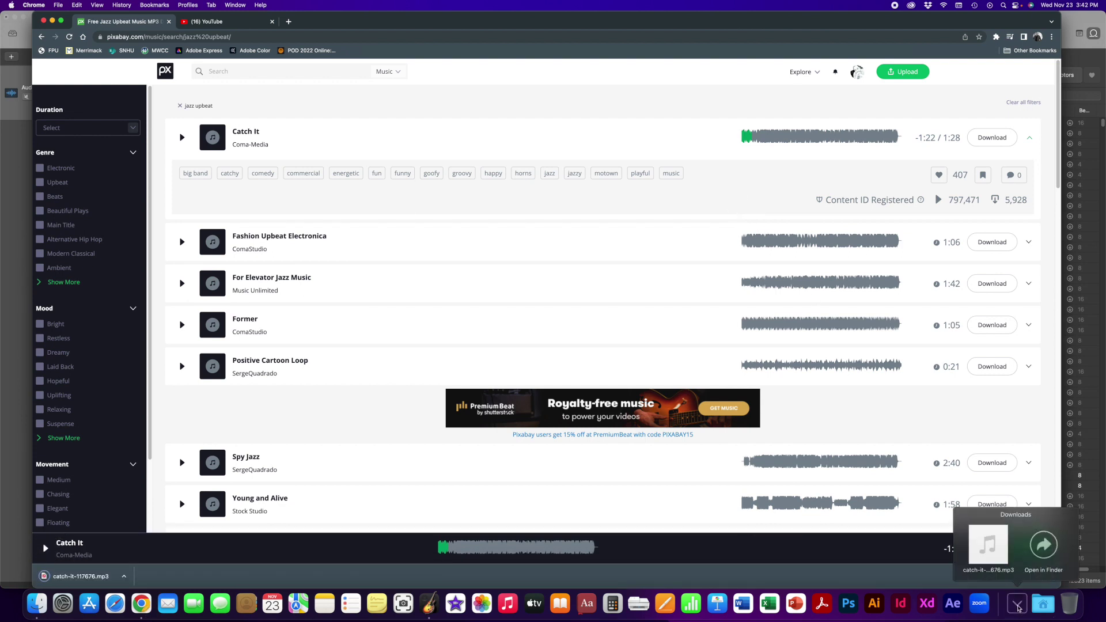
pyautogui.click(1044, 553)
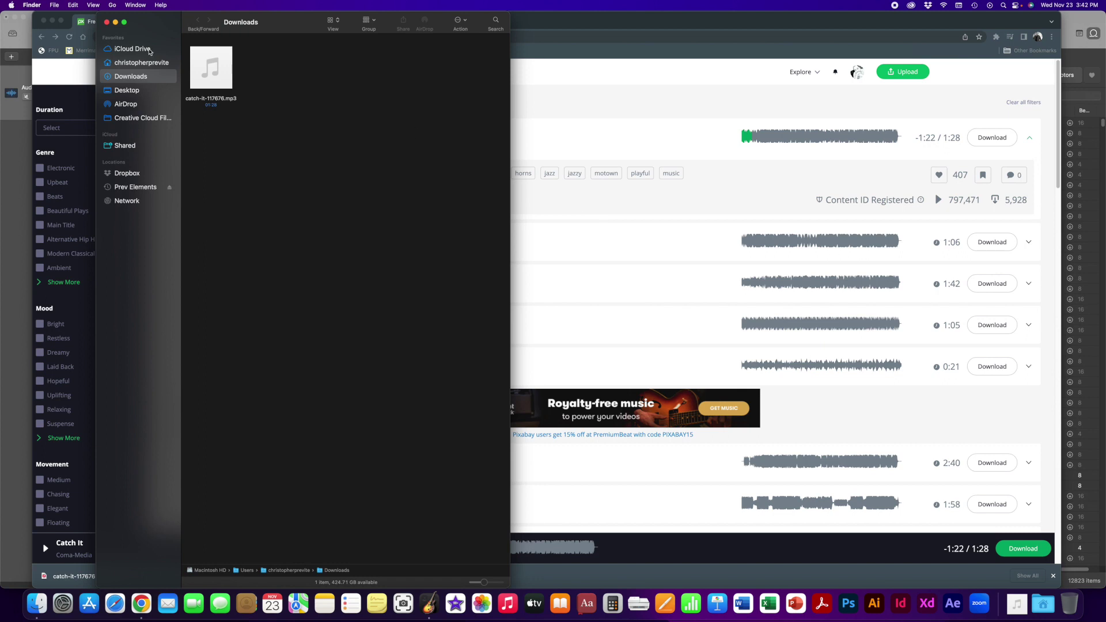
pyautogui.click(211, 68)
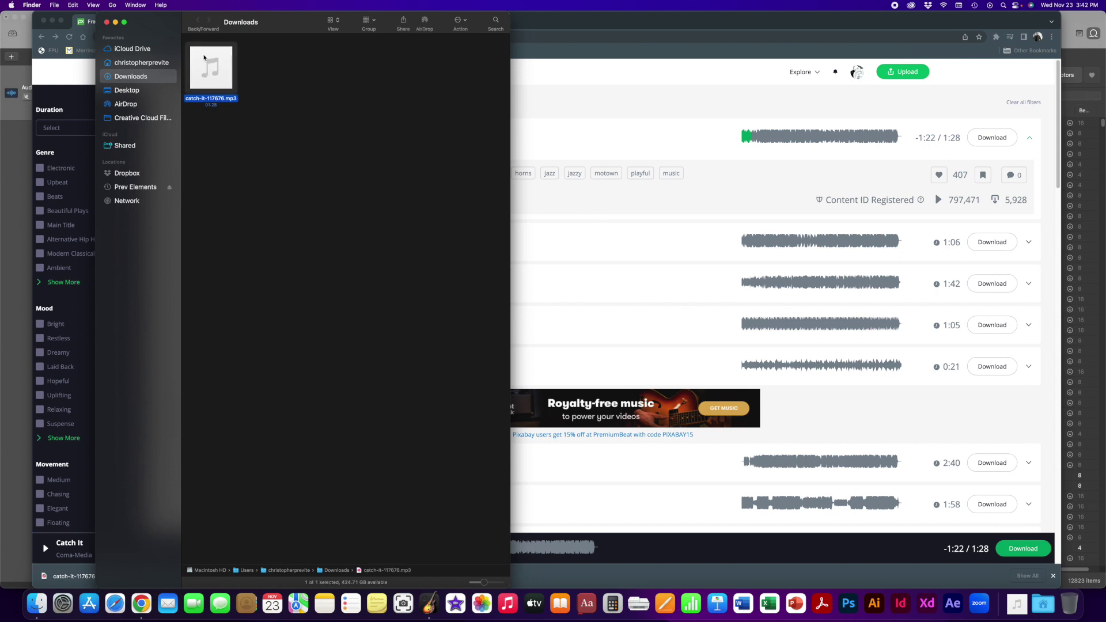
pyautogui.click(106, 22)
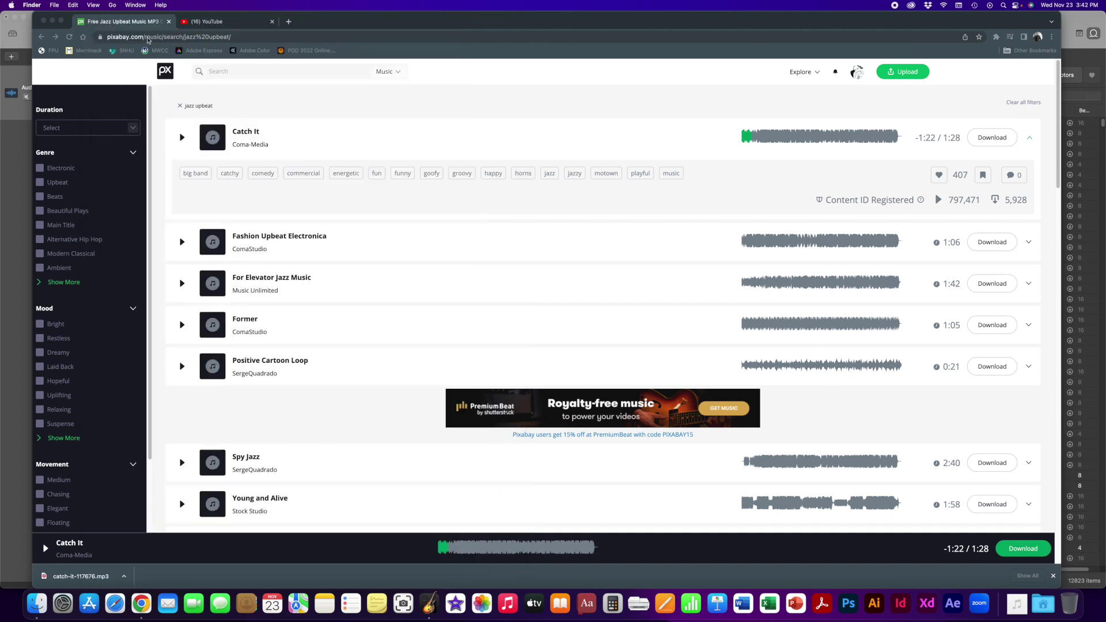
# Step: Look through Catch It's own page with its similar tracks and tags, and return to the search results
pyautogui.click(244, 131)
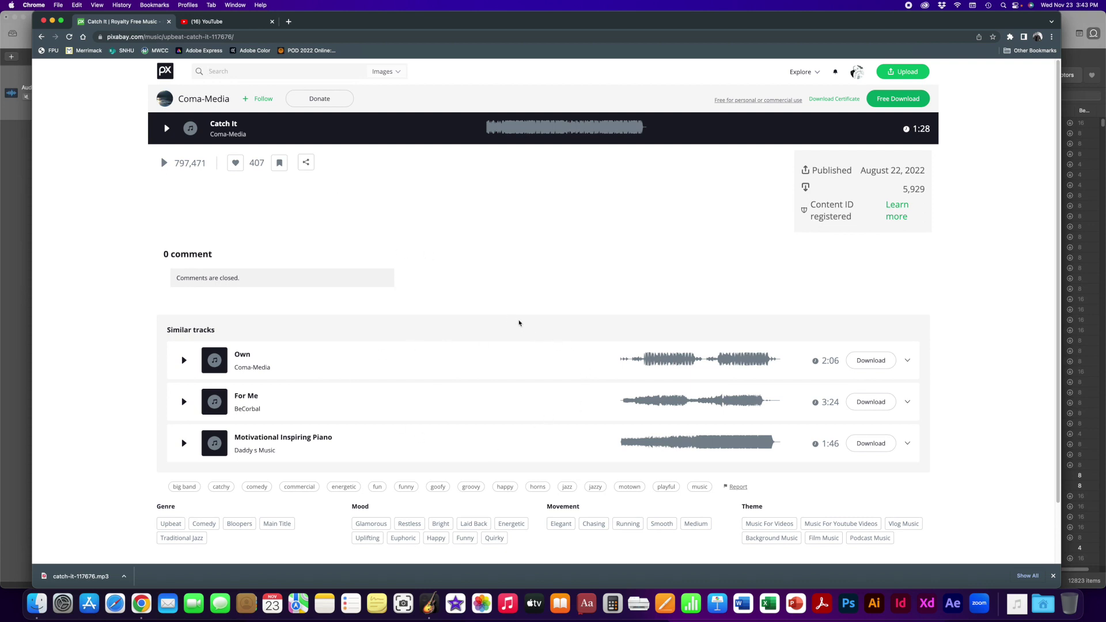
pyautogui.scroll(-2, 411, 303)
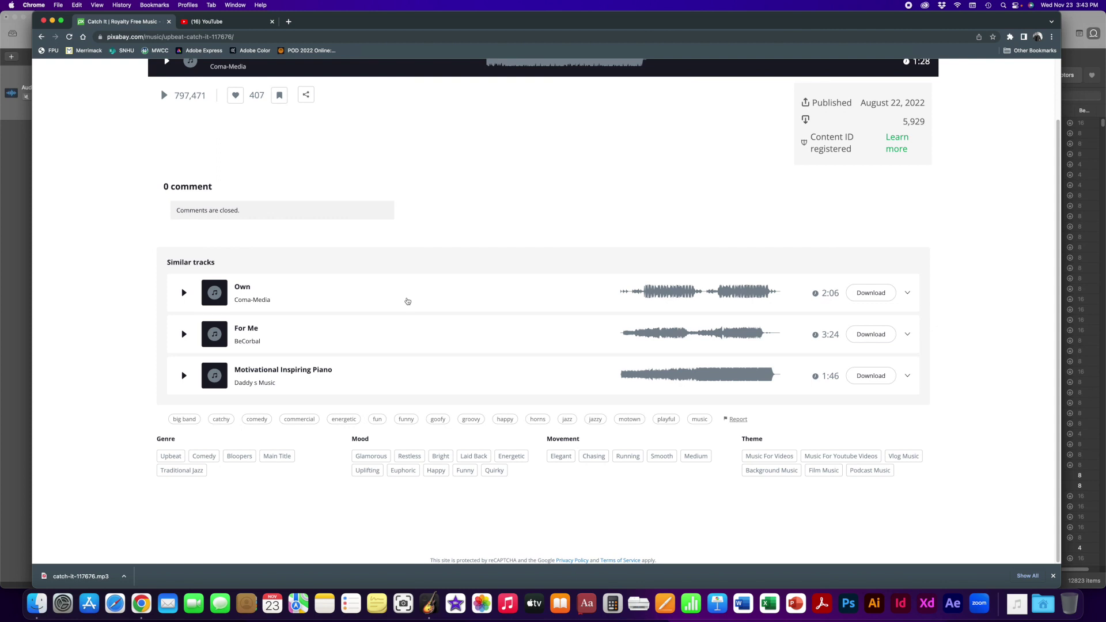
pyautogui.scroll(2, 578, 258)
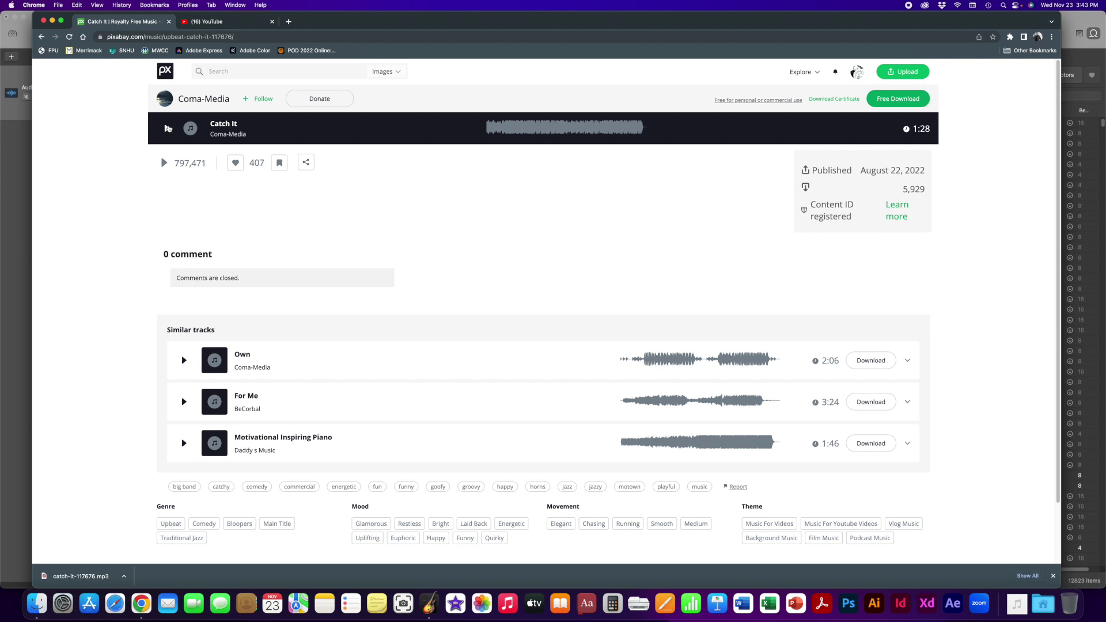
pyautogui.click(41, 36)
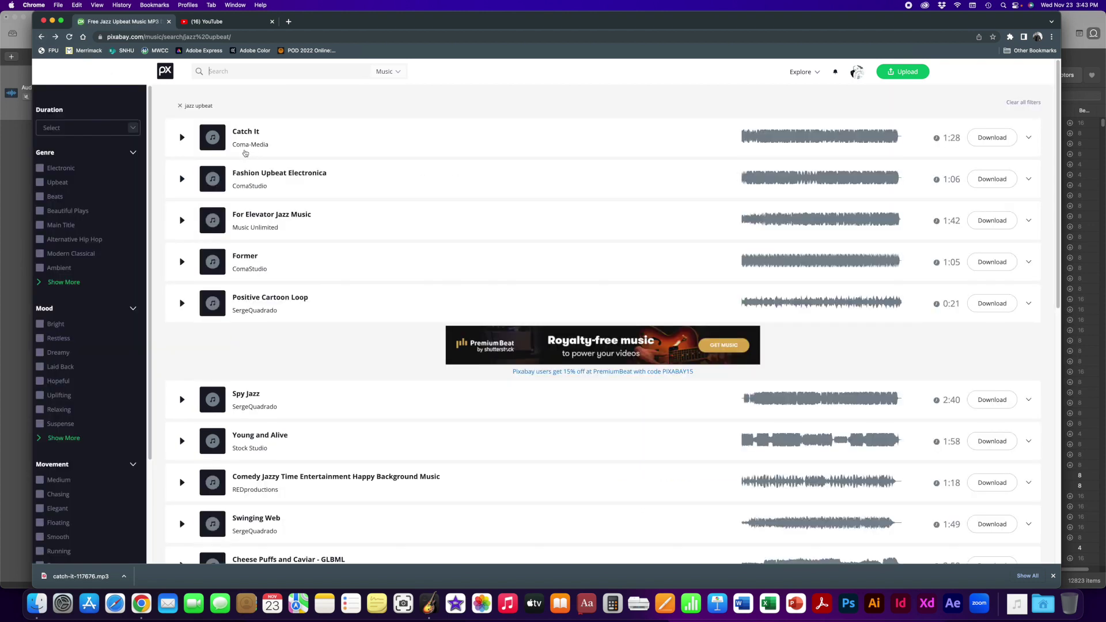
# Step: Search Pixabay's sound effects for phone ringing and preview Vintage phone ringing
pyautogui.click(395, 71)
pyautogui.click(355, 183)
pyautogui.click(218, 71)
pyautogui.write('phone ringing')
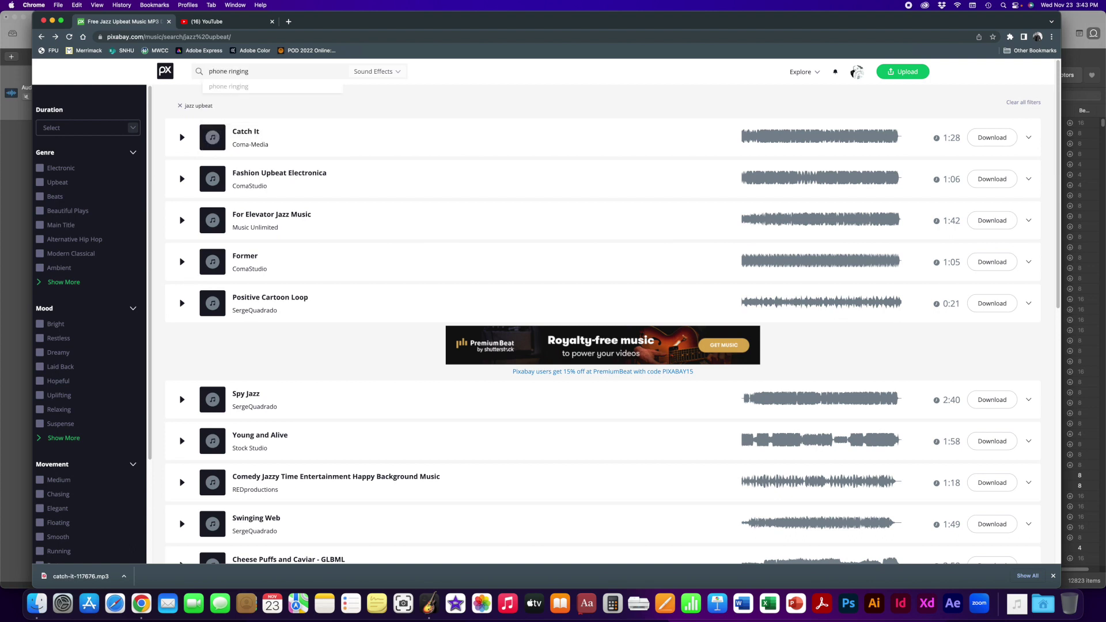
pyautogui.press('Return')
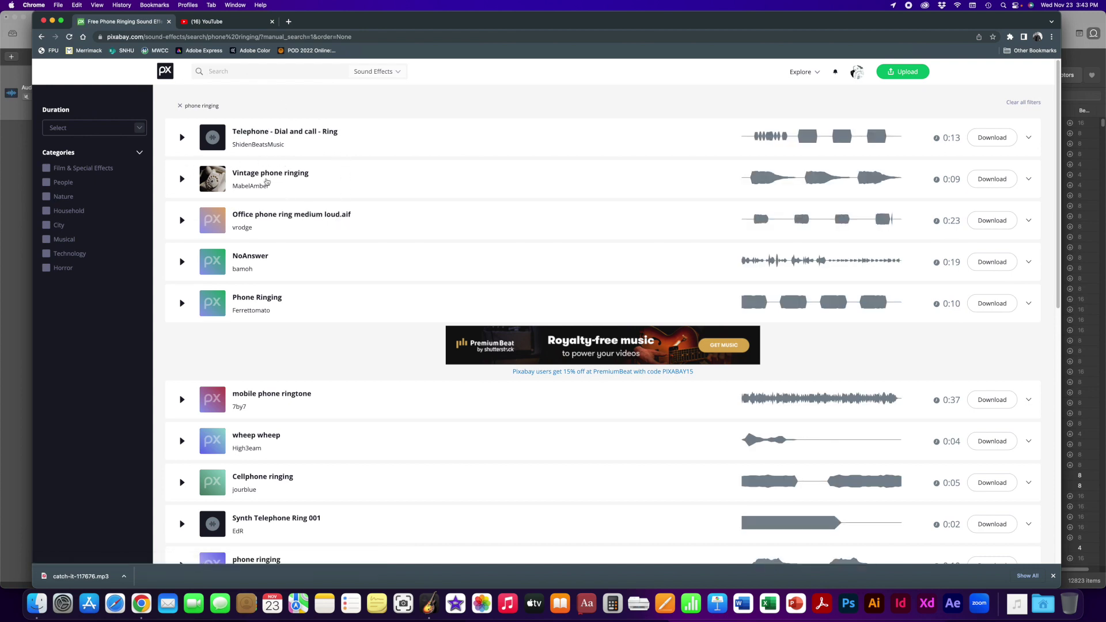
pyautogui.click(182, 181)
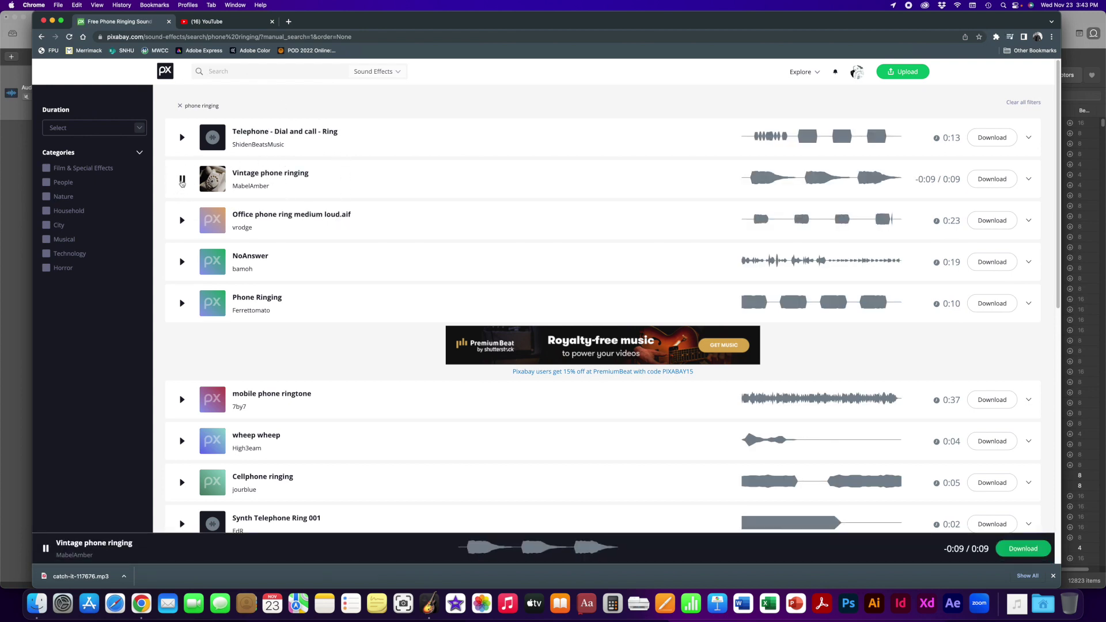
pyautogui.click(182, 181)
# Step: Switch to YouTube, dismiss the browser's downloads bar, and open the account's own channel to look through its videos
pyautogui.click(222, 22)
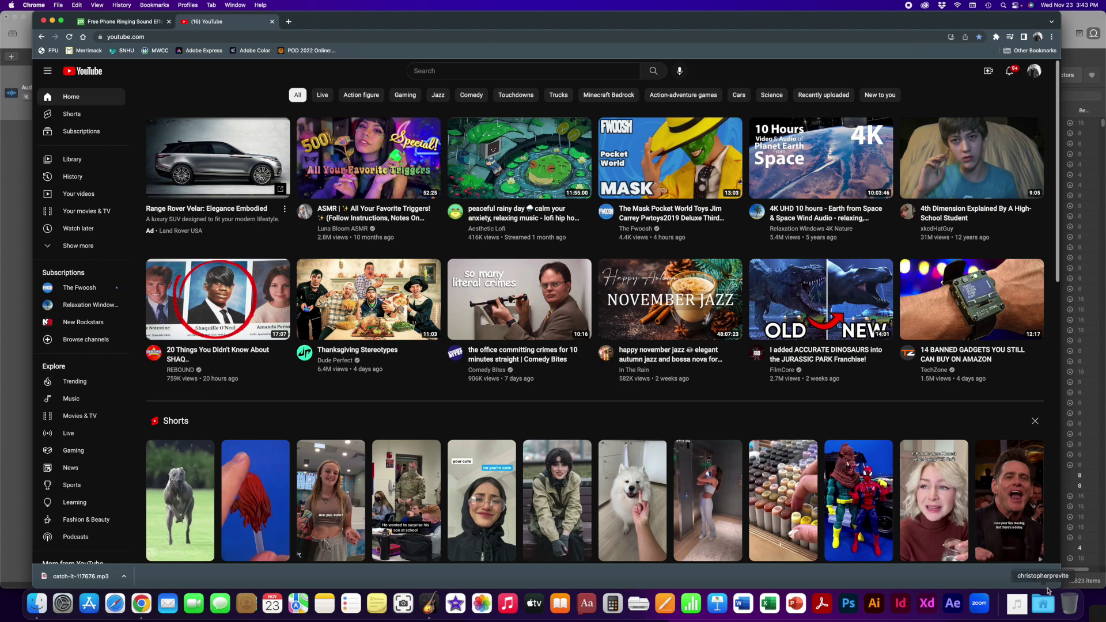
pyautogui.click(1054, 576)
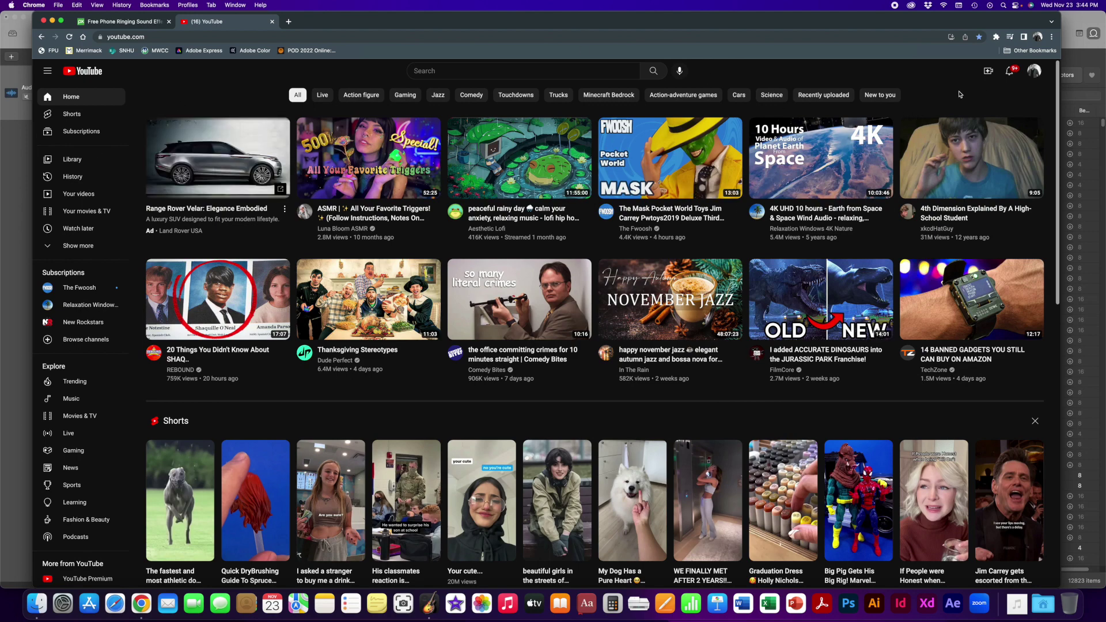
pyautogui.click(1035, 73)
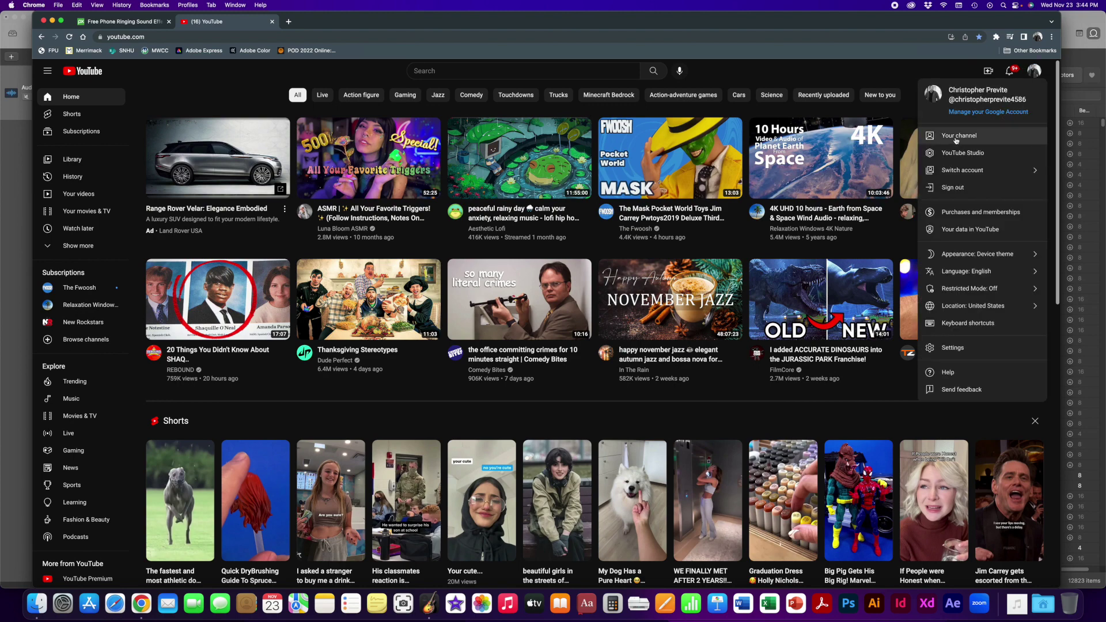
pyautogui.click(955, 138)
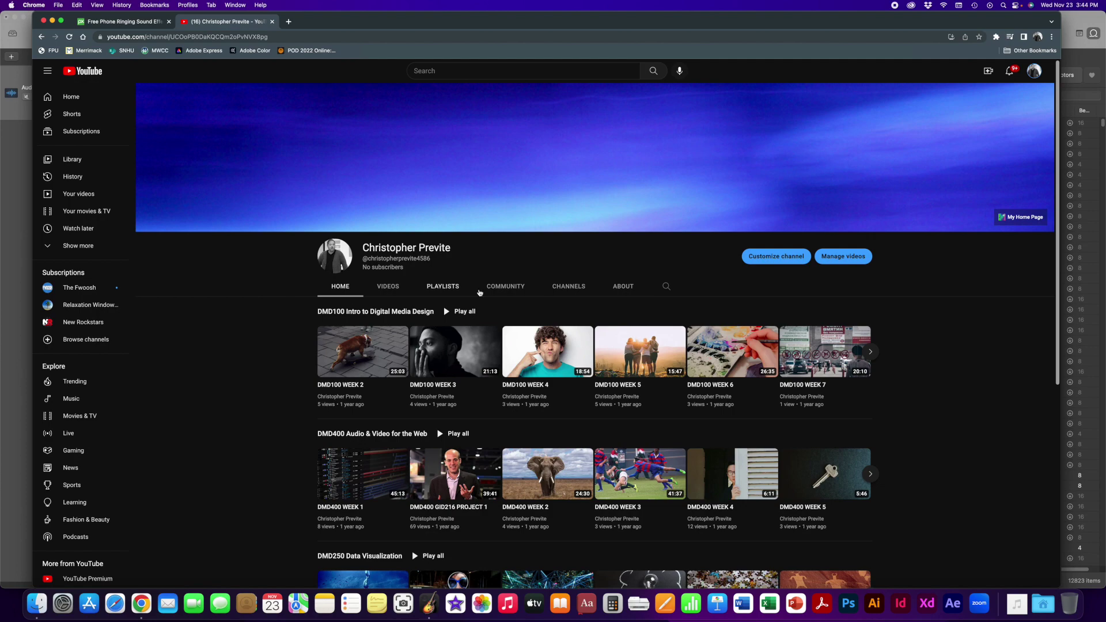
pyautogui.scroll(-4, 511, 437)
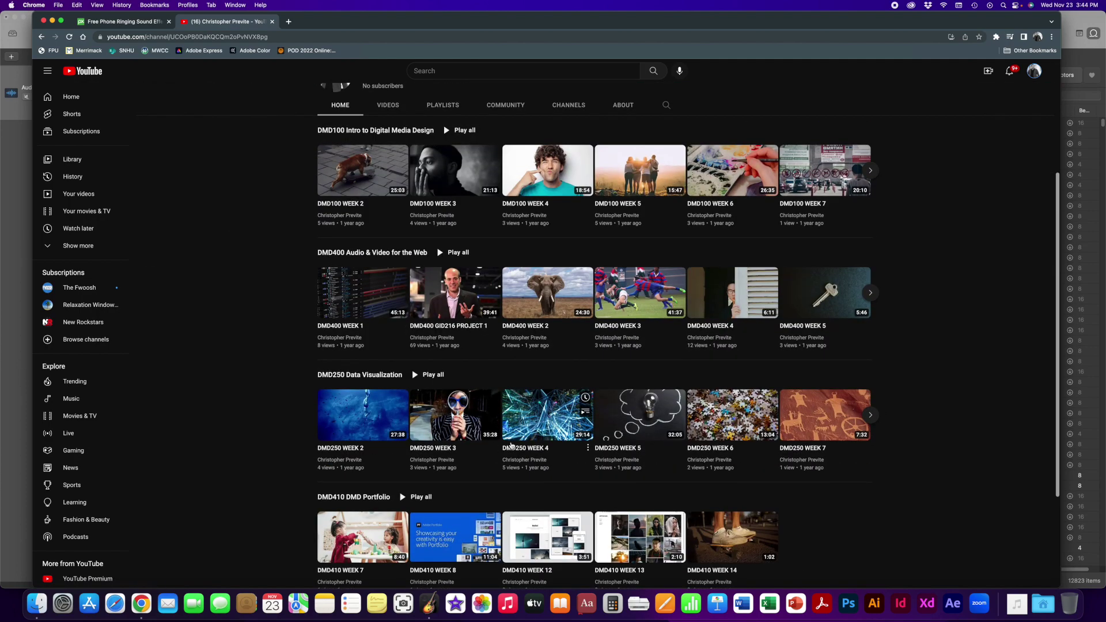
pyautogui.scroll(-3, 511, 445)
pyautogui.scroll(7, 507, 444)
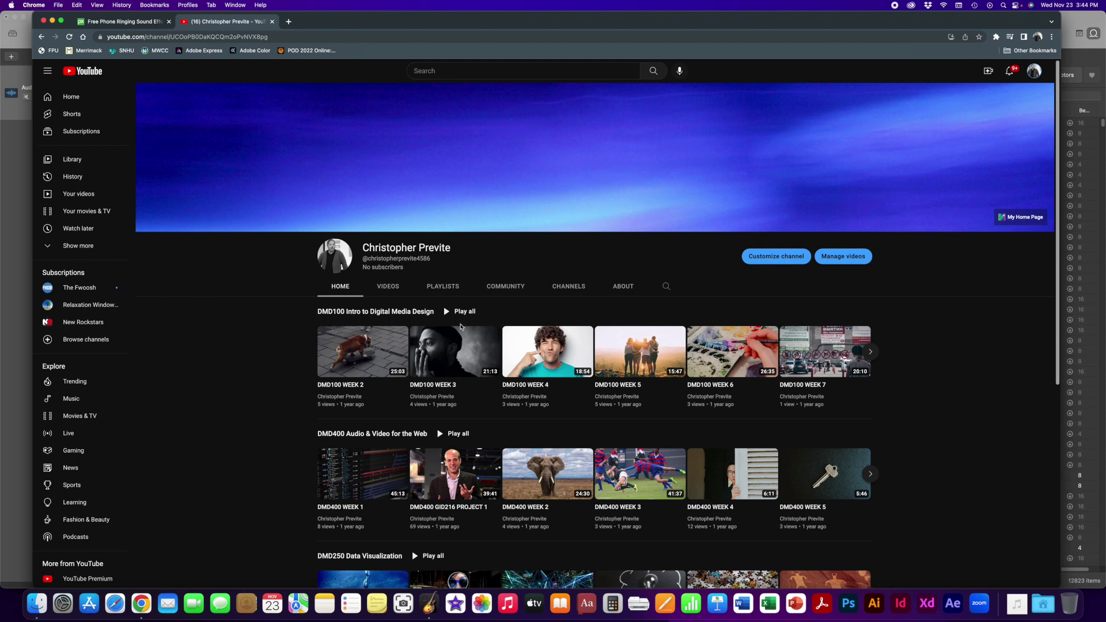
# Step: Open the channel's video management in YouTube Studio and look through the list of uploaded videos
pyautogui.click(843, 257)
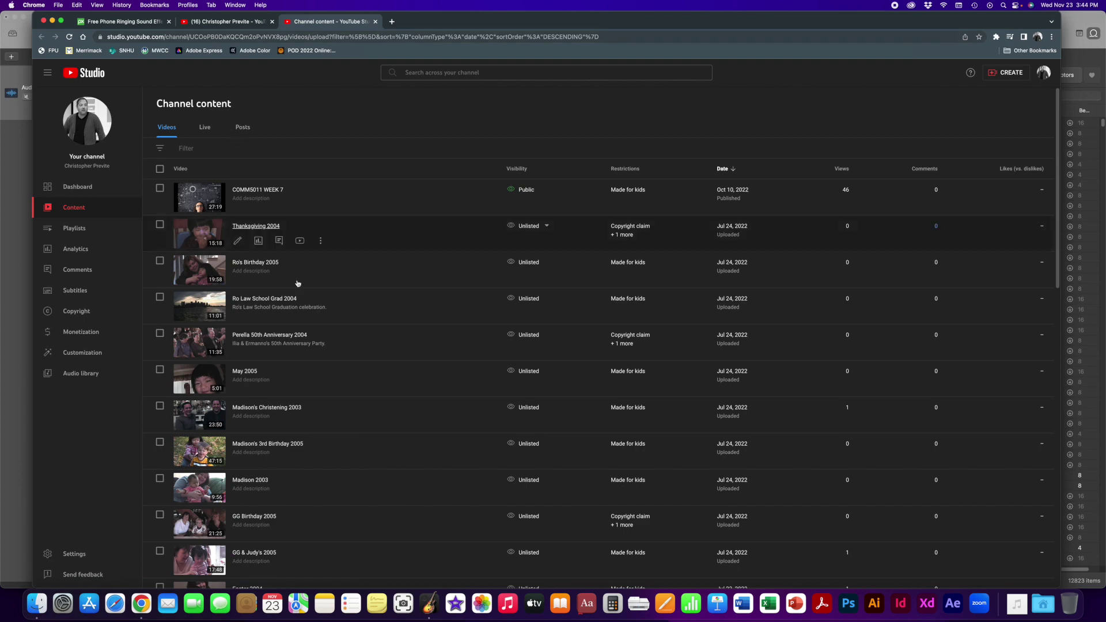
pyautogui.scroll(-20, 263, 345)
pyautogui.scroll(2, 263, 386)
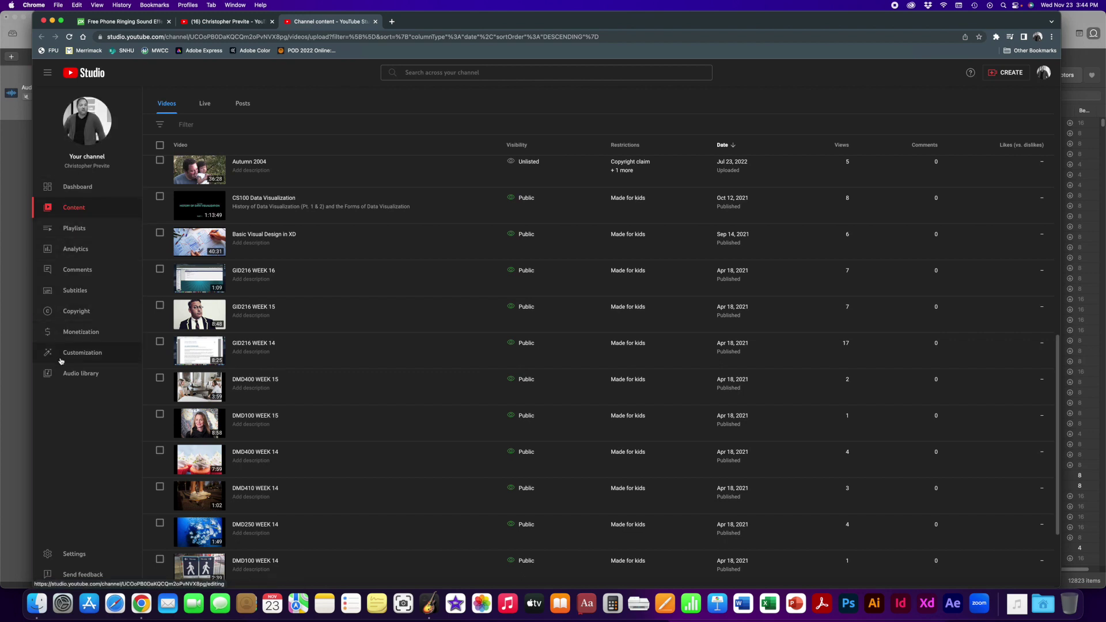
# Step: Open YouTube Studio's audio library and look through its music tracks and the available search filters
pyautogui.click(75, 380)
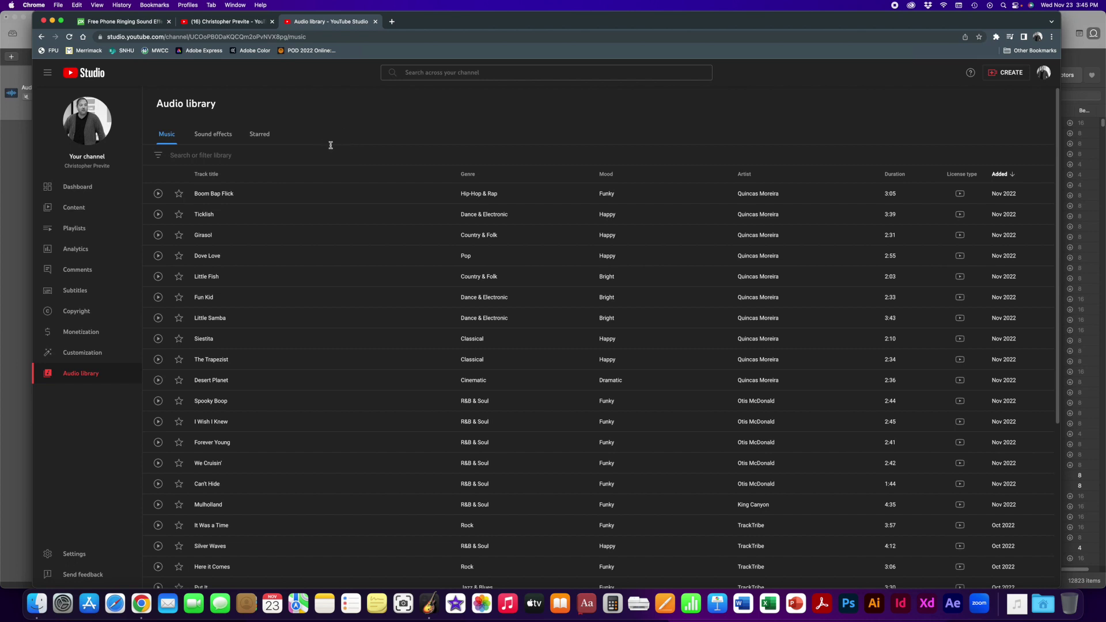
pyautogui.scroll(-5, 330, 145)
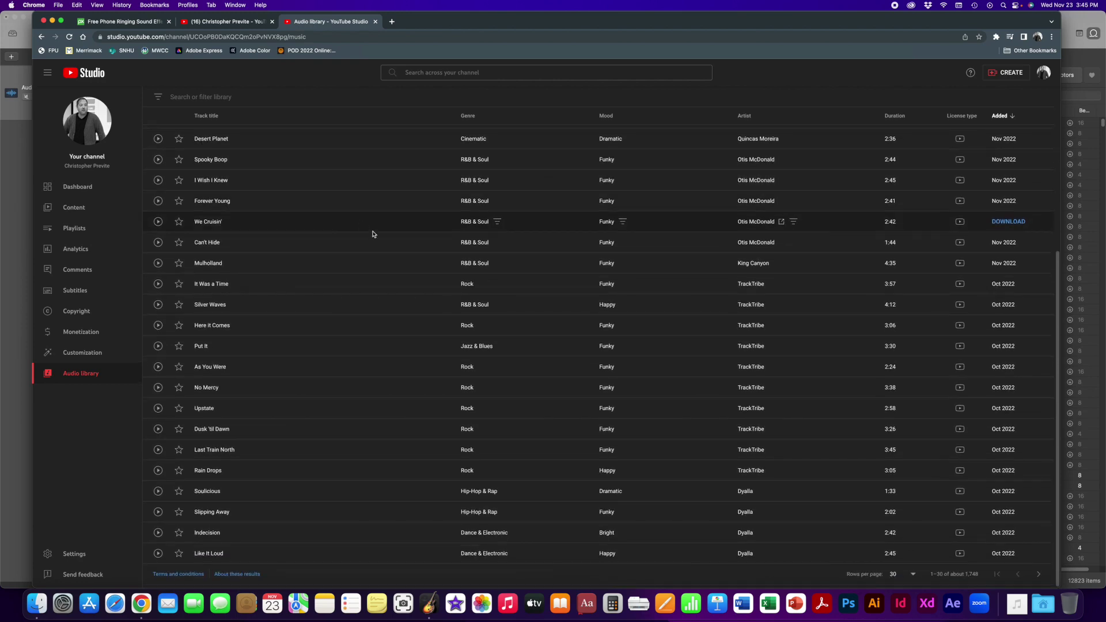
pyautogui.scroll(5, 353, 331)
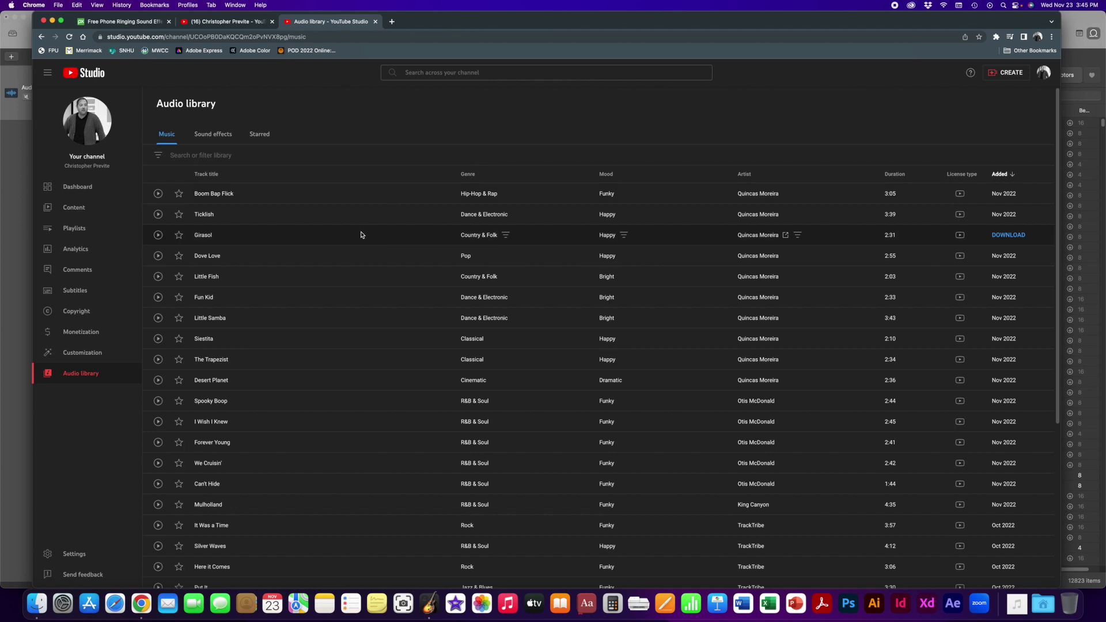
pyautogui.click(165, 161)
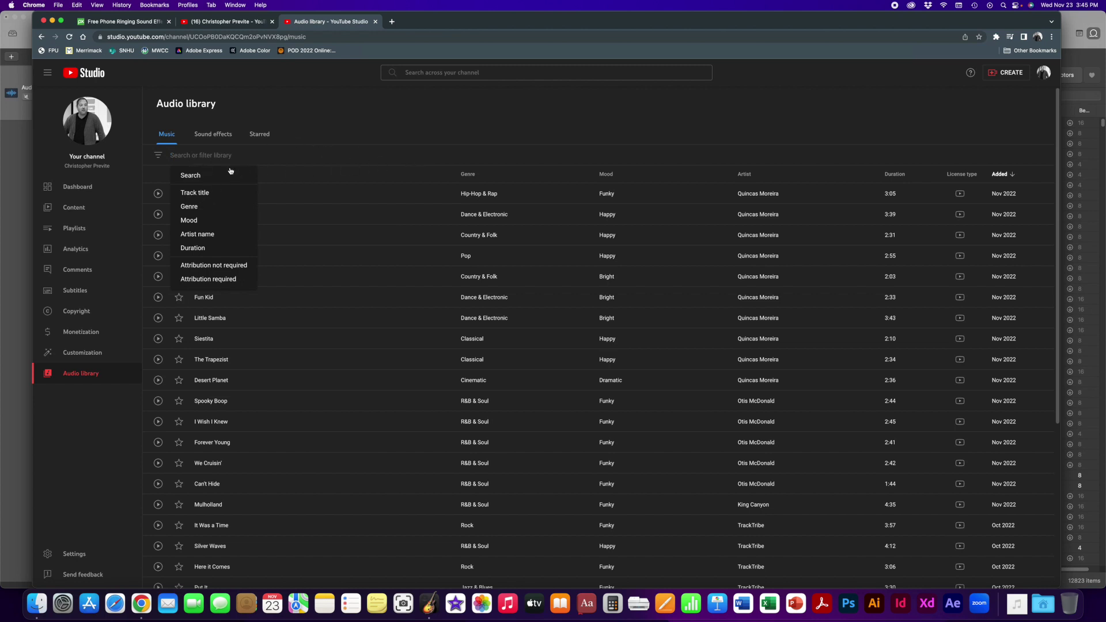
pyautogui.click(476, 171)
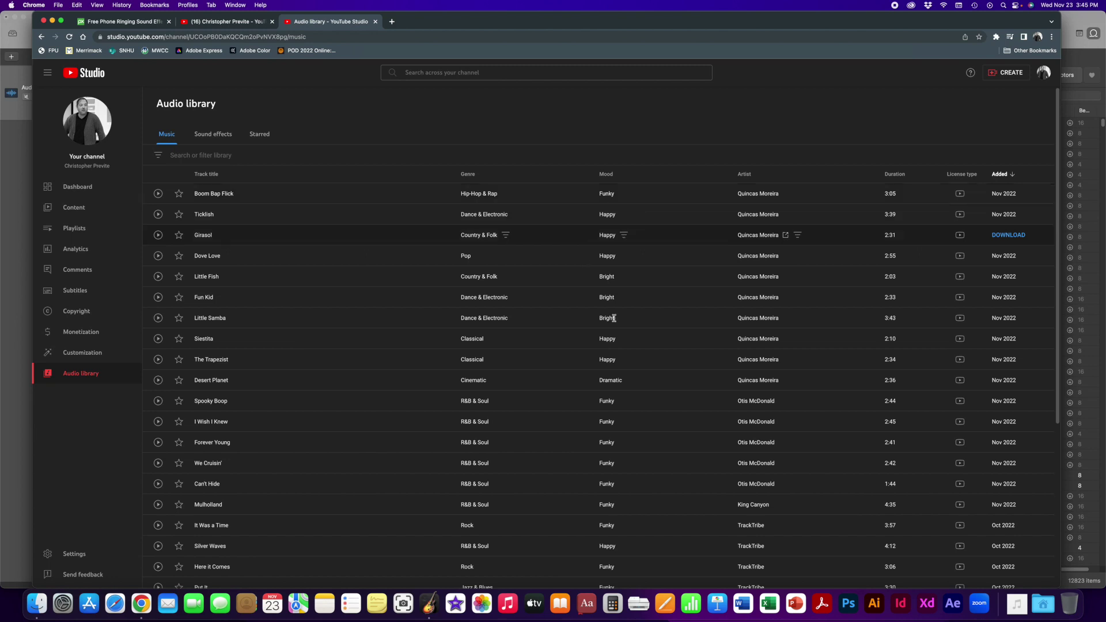
# Step: Filter the music tracks by the Bright mood and the Dance & Electronic genre
pyautogui.scroll(-3, 623, 262)
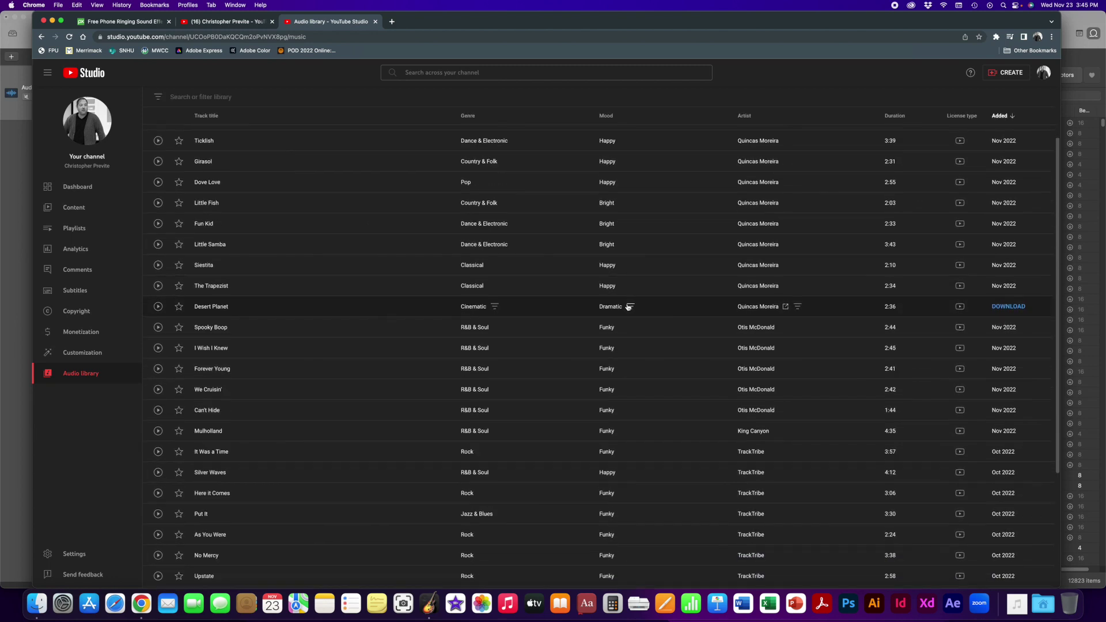
pyautogui.click(623, 244)
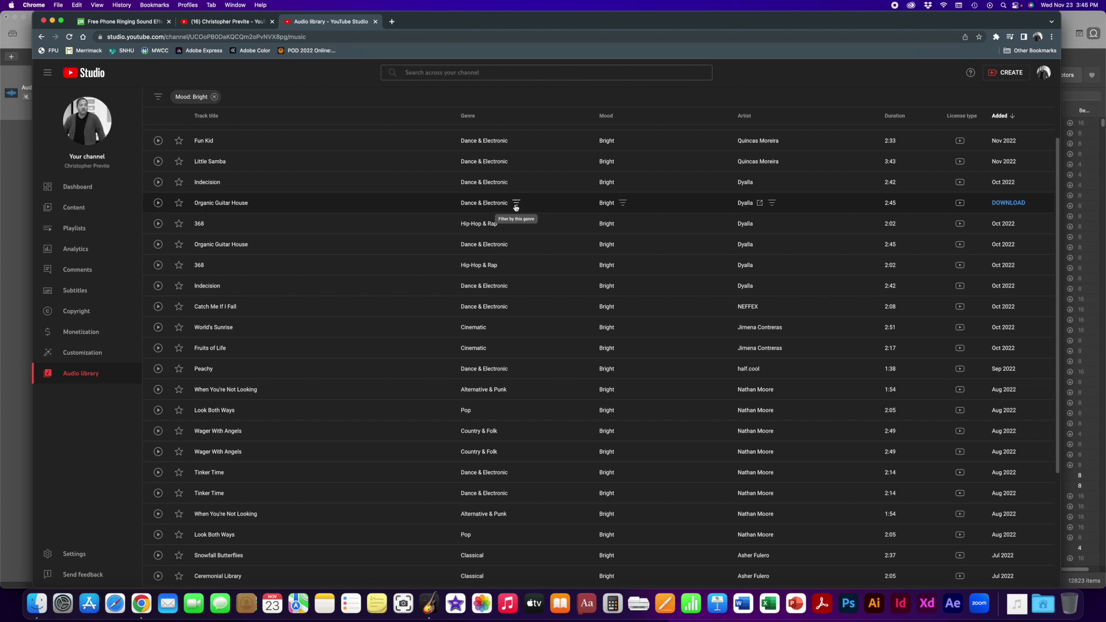
pyautogui.click(516, 204)
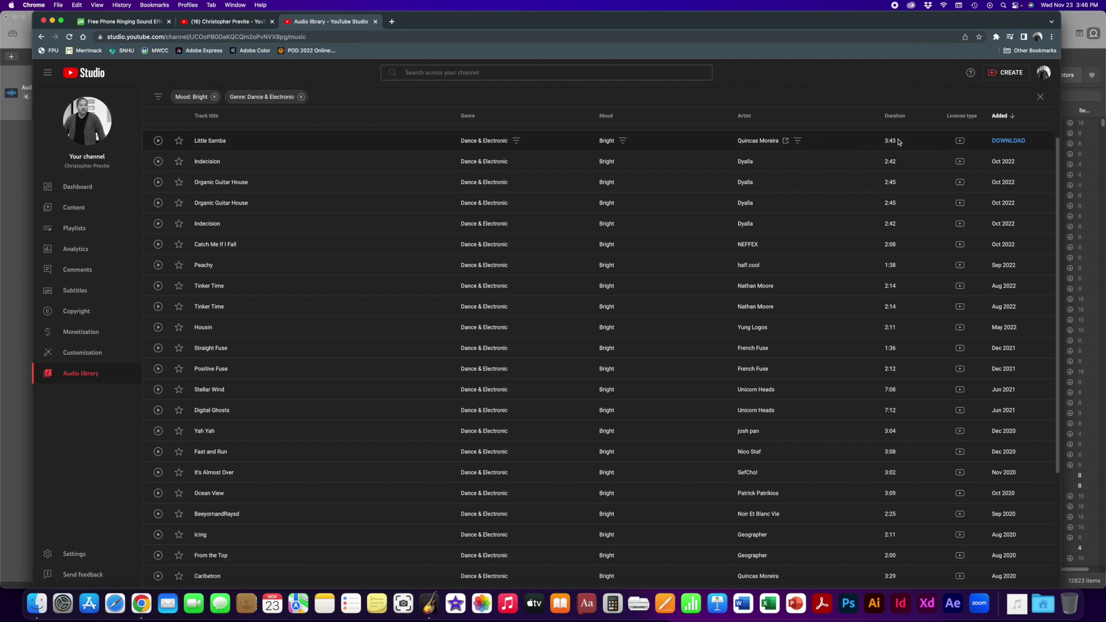
# Step: Preview Little Samba, Indecision and Catch Me If I Fall, download Indecision, and open the downloaded files
pyautogui.moveTo(959, 142)
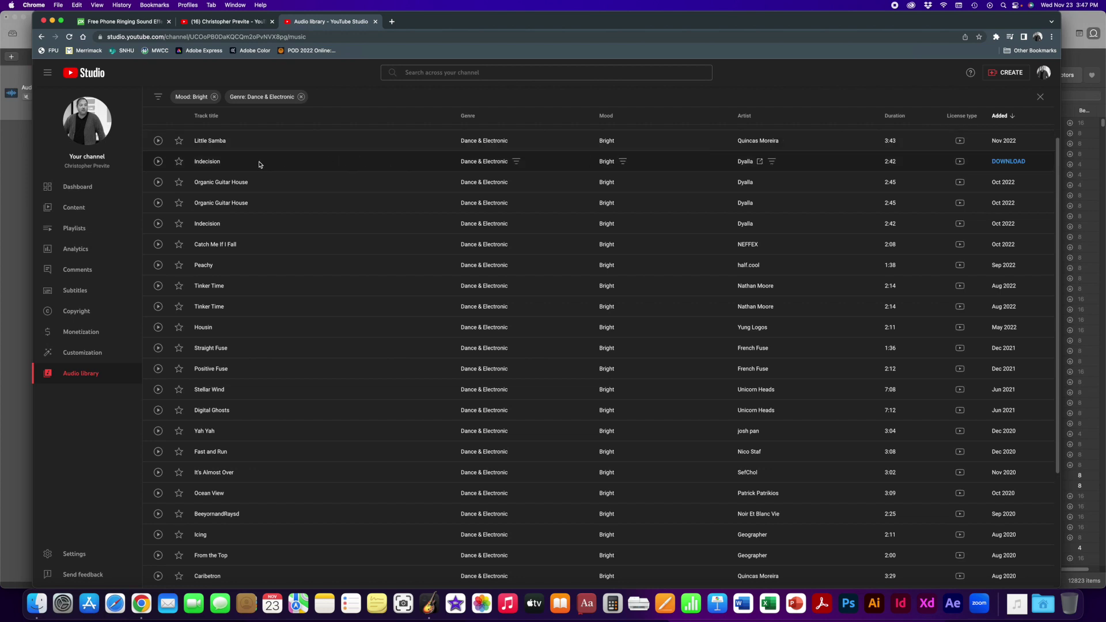
pyautogui.click(158, 141)
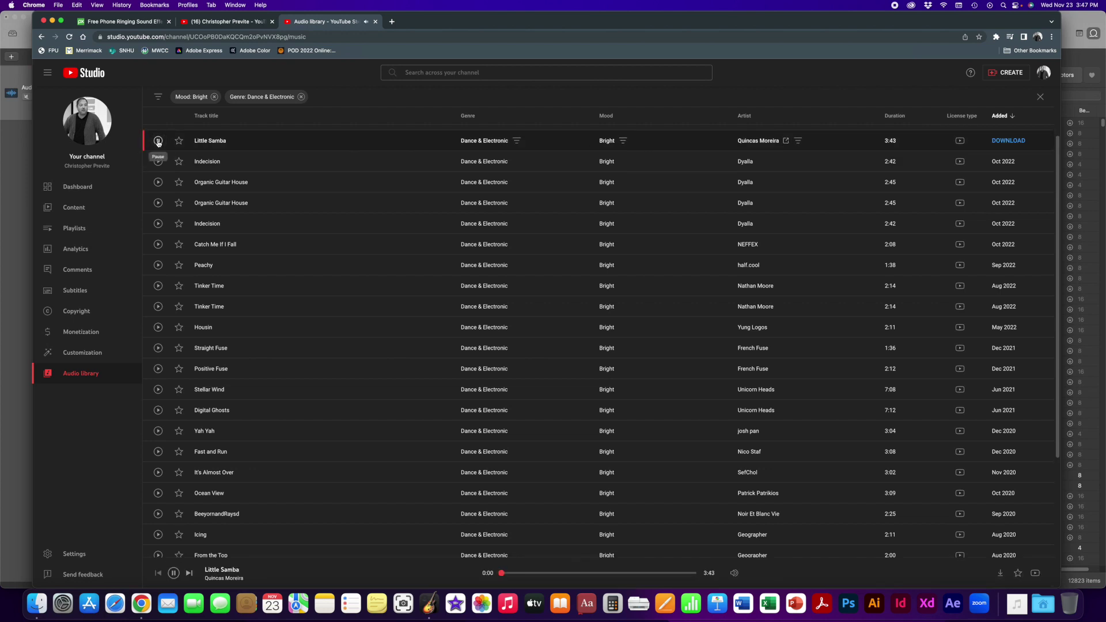
pyautogui.click(157, 225)
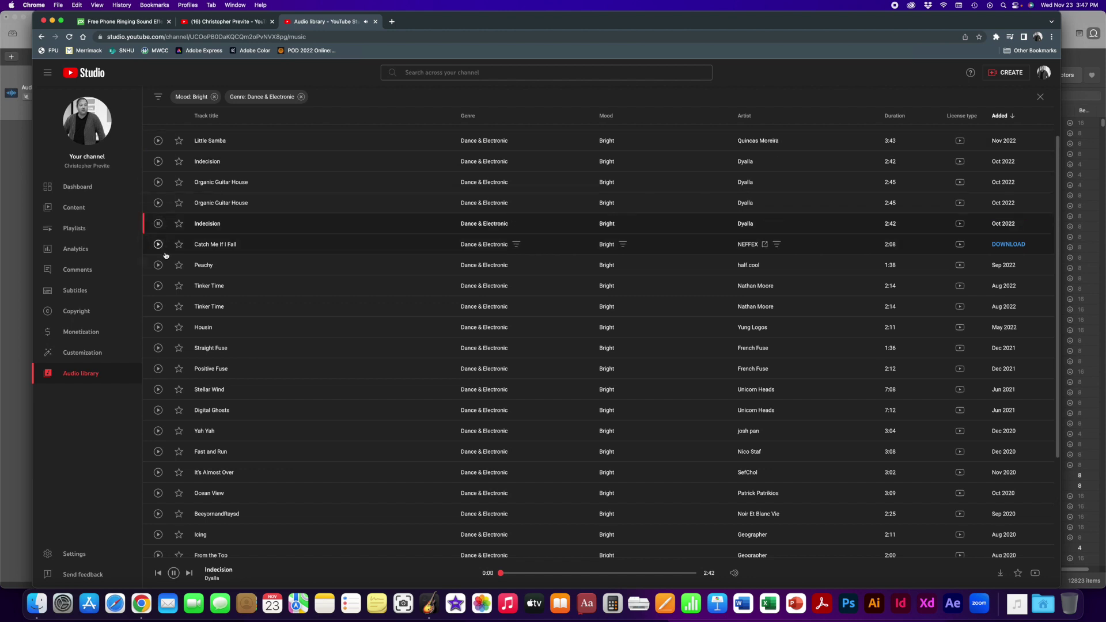
pyautogui.click(159, 244)
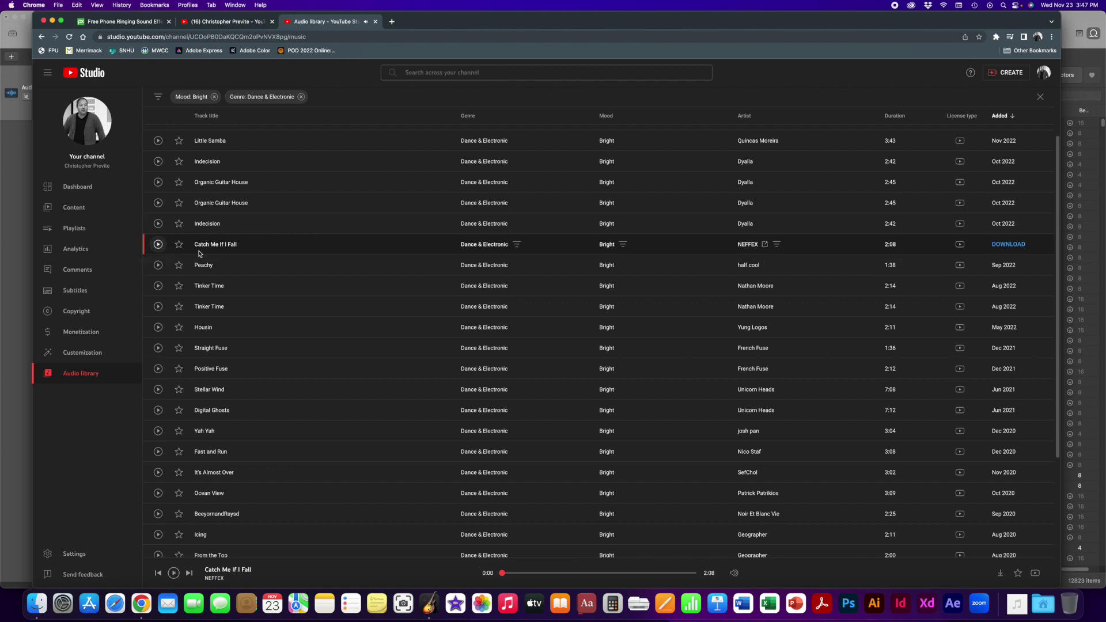
pyautogui.click(1009, 224)
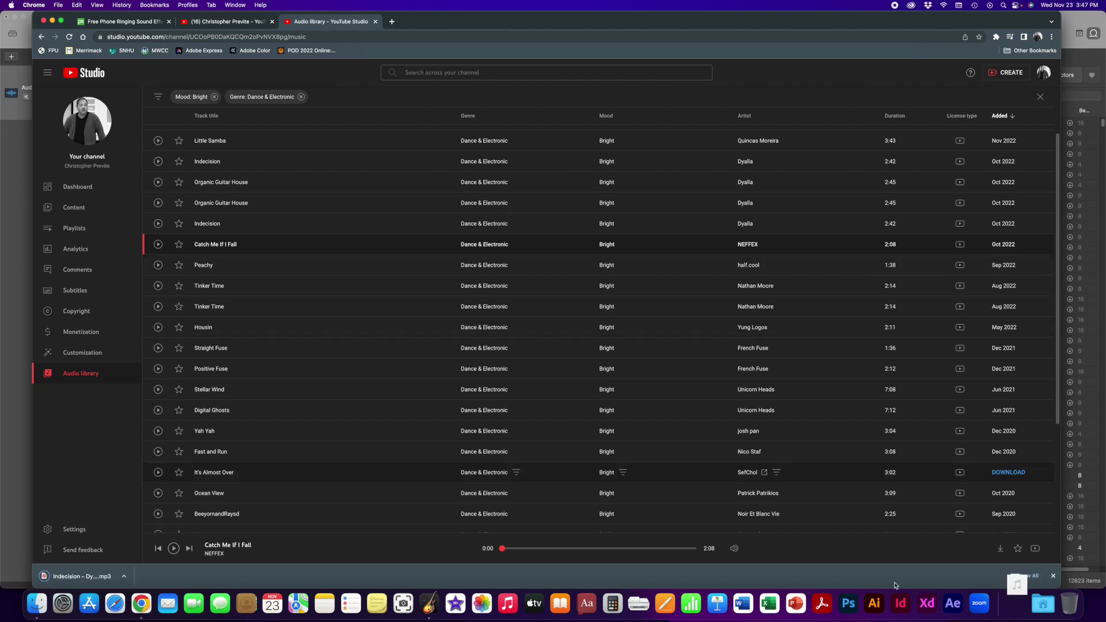
pyautogui.click(1016, 603)
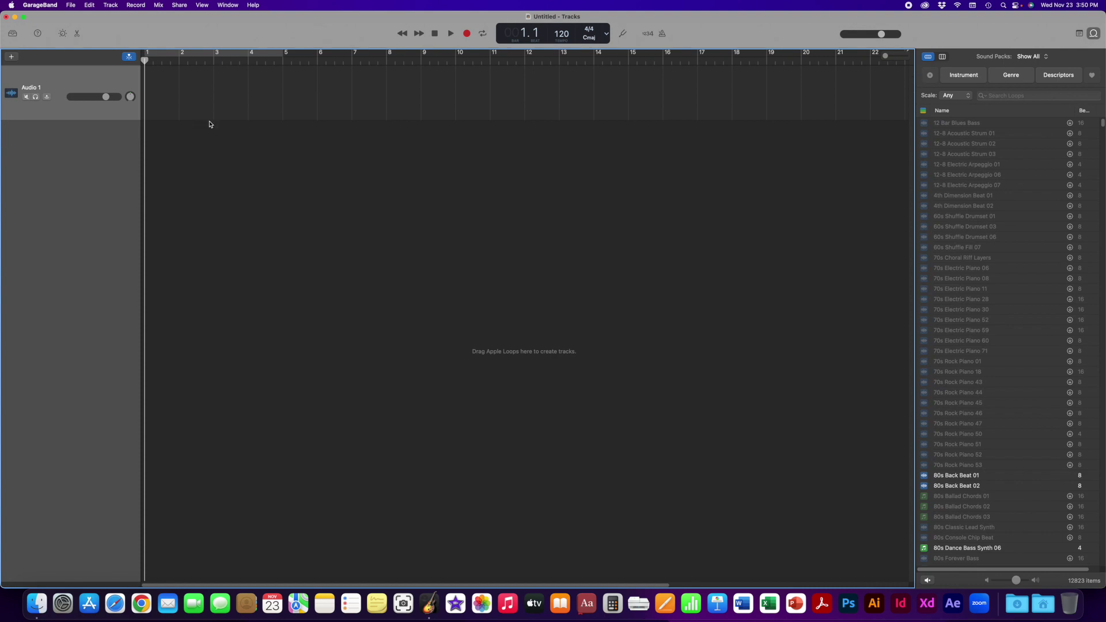
# Step: Switch to Finder's Radio Ad folder and preview the Catch Up music file and the Voice.m4a recording
pyautogui.click(36, 607)
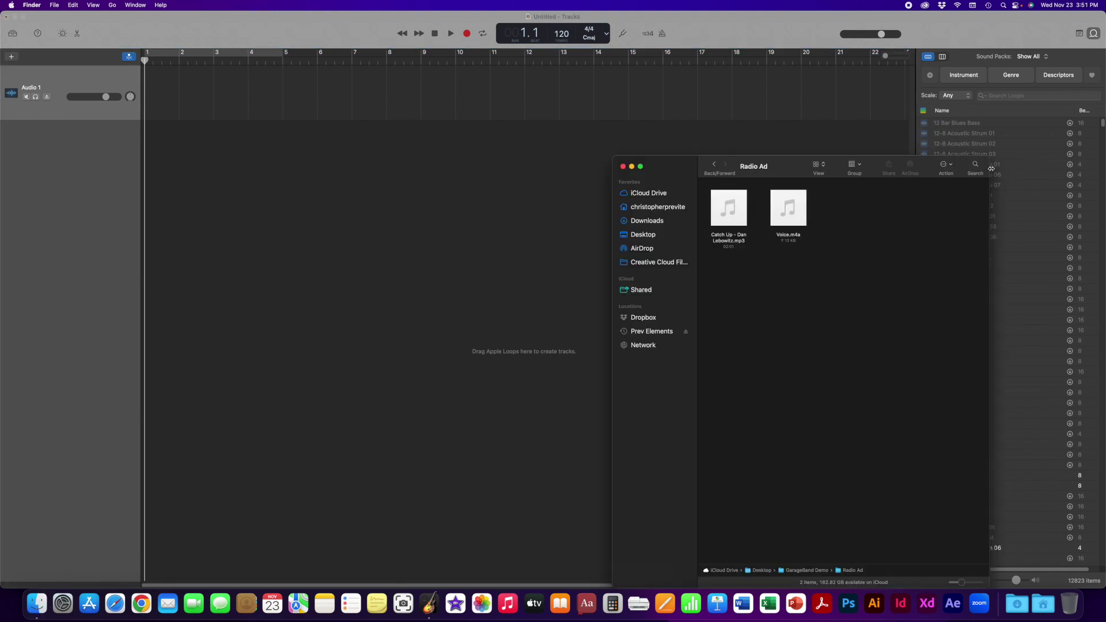
pyautogui.moveTo(795, 167); pyautogui.dragTo(767, 141)
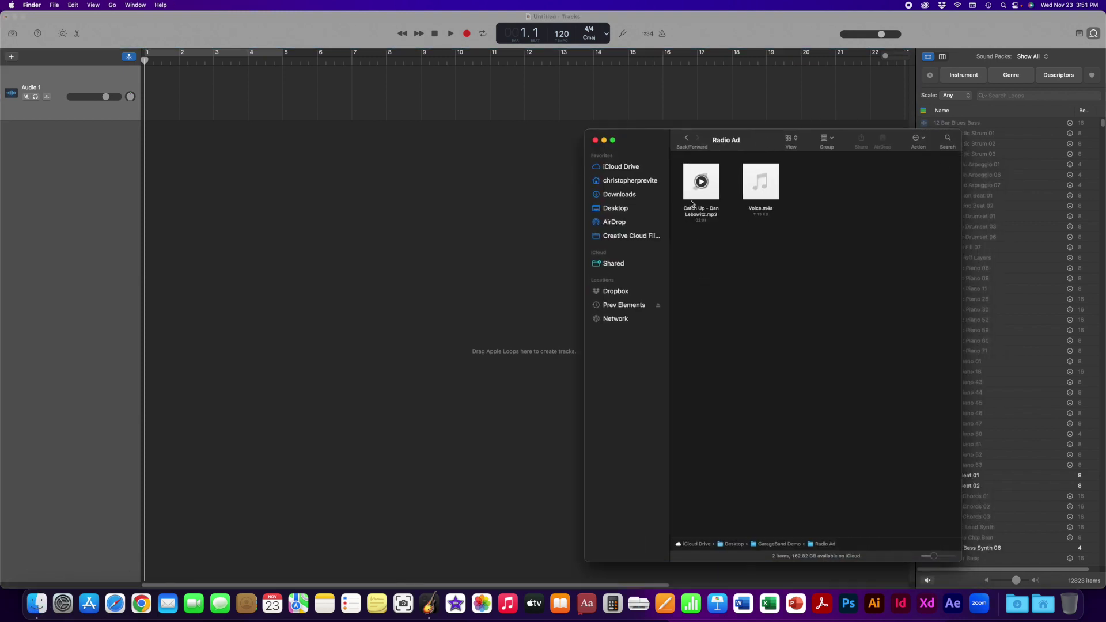
pyautogui.moveTo(701, 182)
pyautogui.click(701, 182)
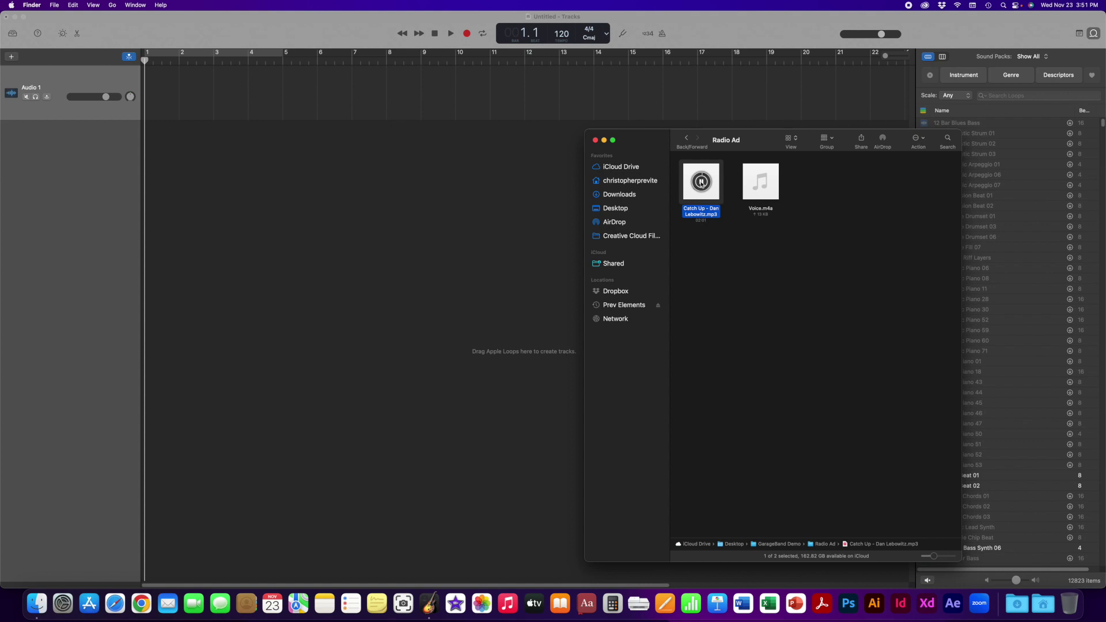
pyautogui.click(701, 182)
pyautogui.click(760, 182)
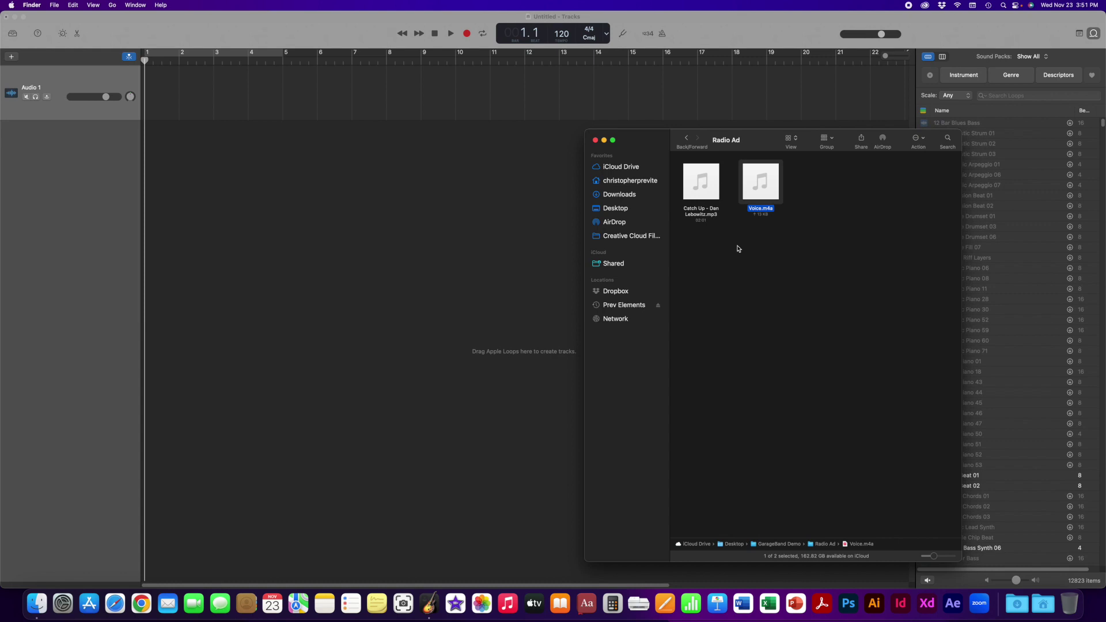
pyautogui.moveTo(750, 195)
pyautogui.click(759, 184)
pyautogui.click(760, 182)
pyautogui.moveTo(761, 143); pyautogui.dragTo(824, 133)
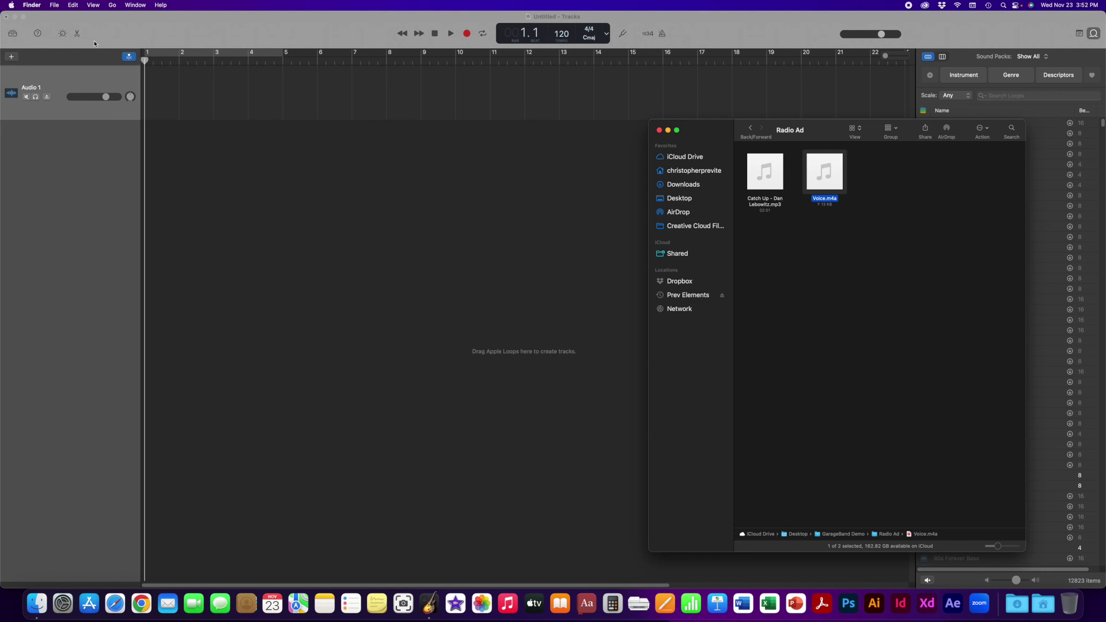
# Step: Return to GarageBand and save the project as Radio Ad_30 in the desktop's GarageBand Demo folder
pyautogui.click(51, 87)
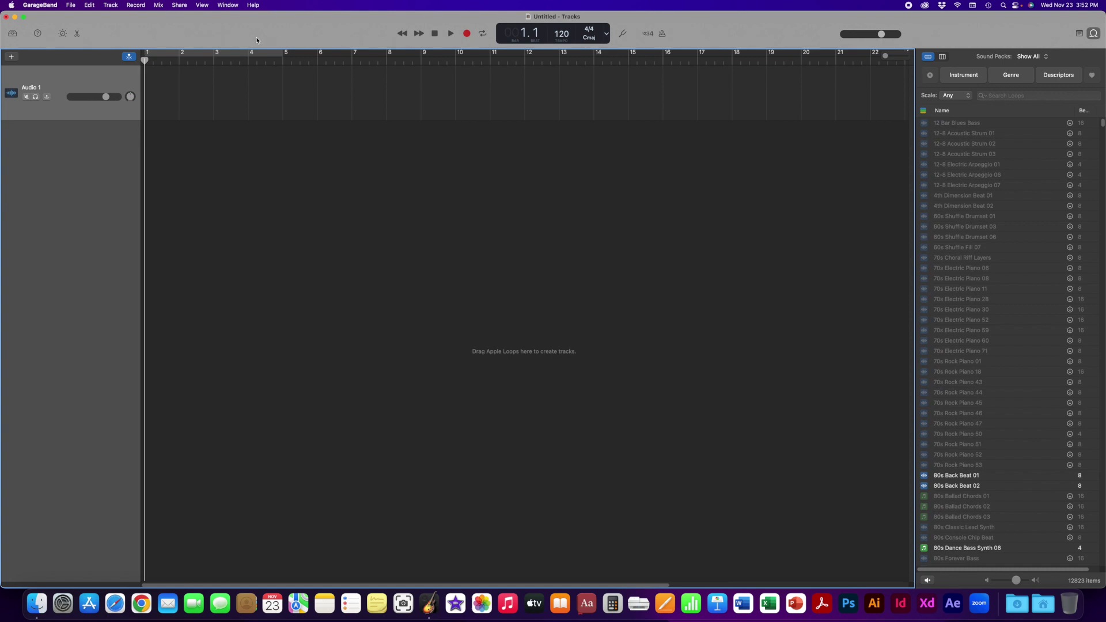
pyautogui.press('super+s')
pyautogui.press('super+s')
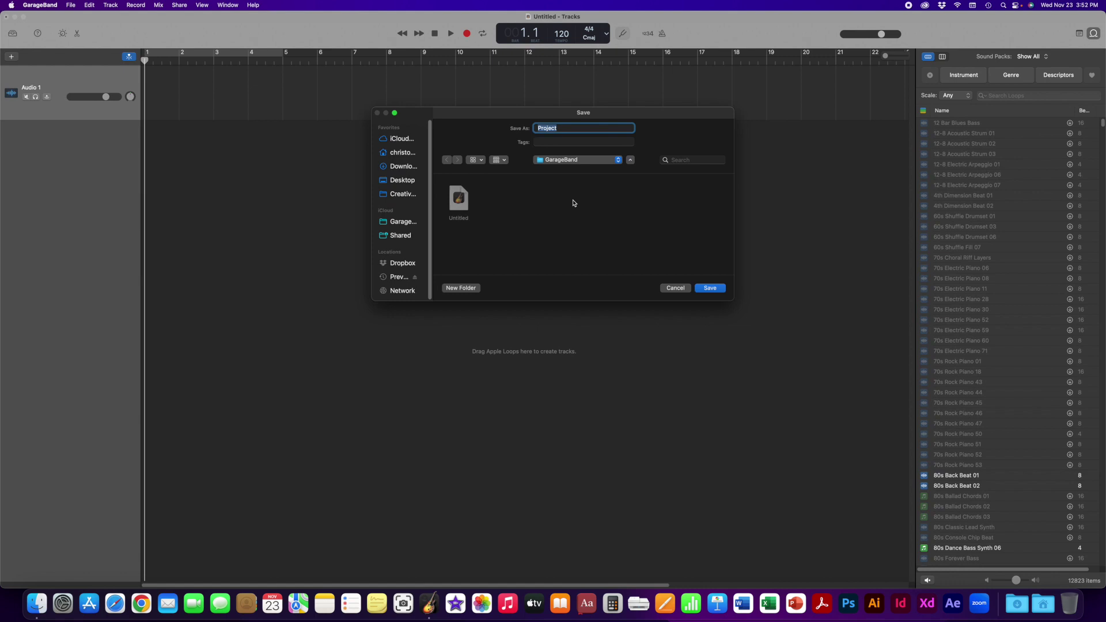
pyautogui.click(402, 181)
pyautogui.doubleClick(472, 206)
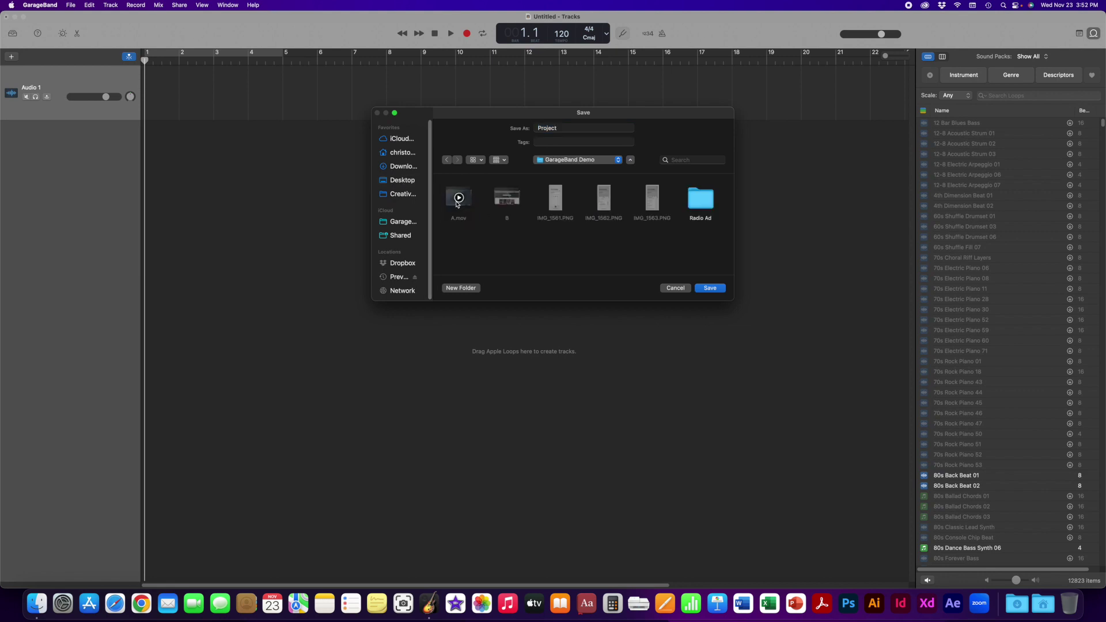
pyautogui.click(562, 126)
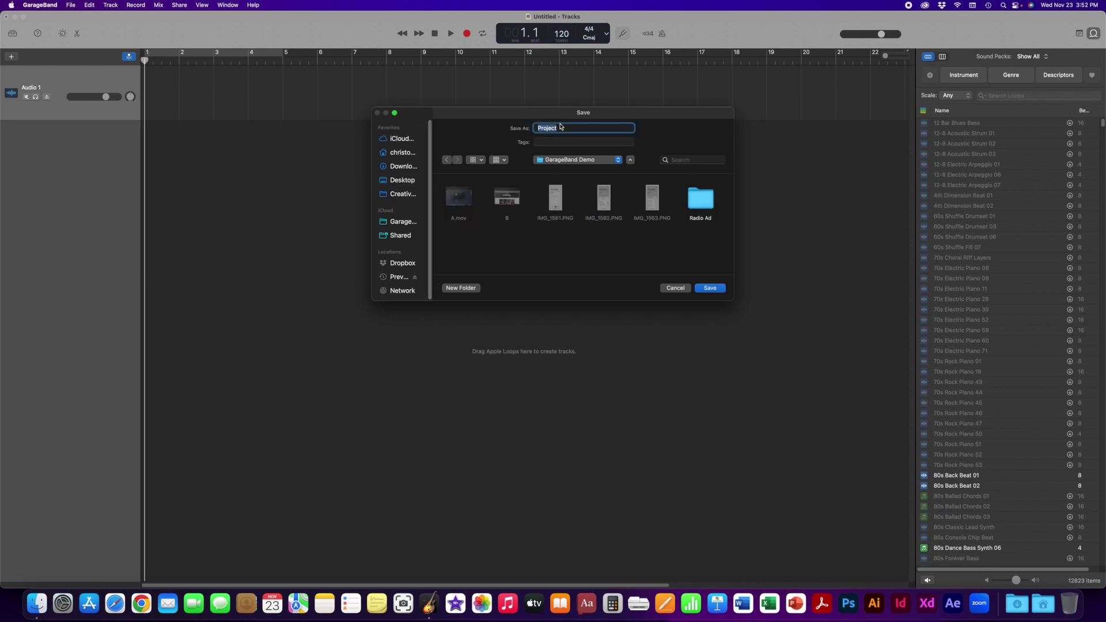
pyautogui.write('Radio Ad_30')
pyautogui.click(705, 288)
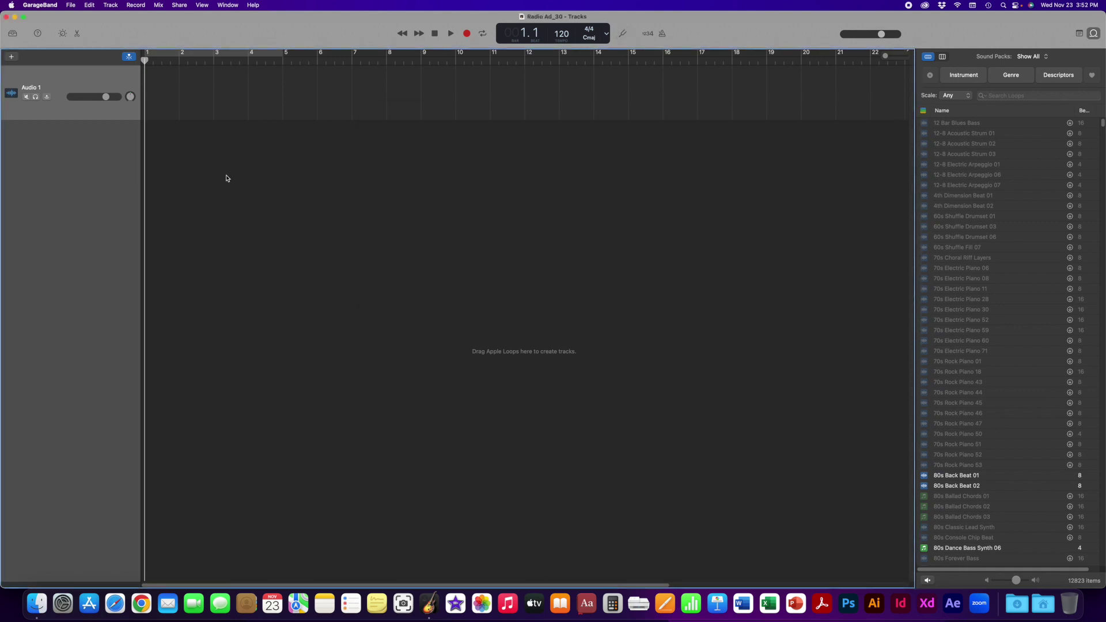
# Step: Import Voice.m4a from Finder's Radio Ad folder onto a new track at the start of the timeline and select that track
pyautogui.click(37, 603)
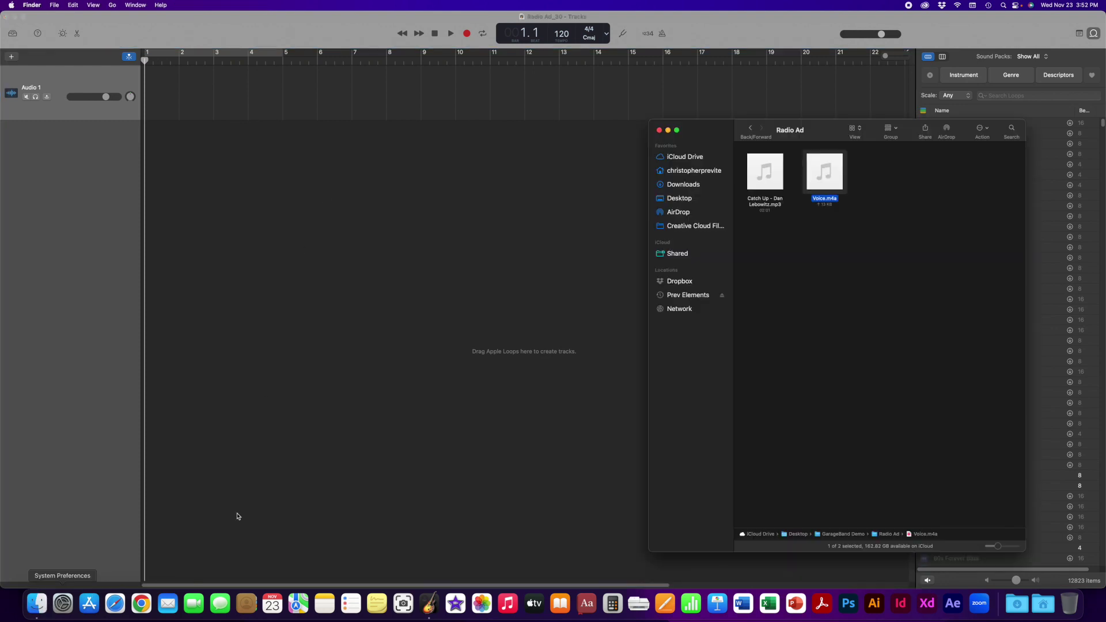
pyautogui.moveTo(814, 185); pyautogui.dragTo(144, 159)
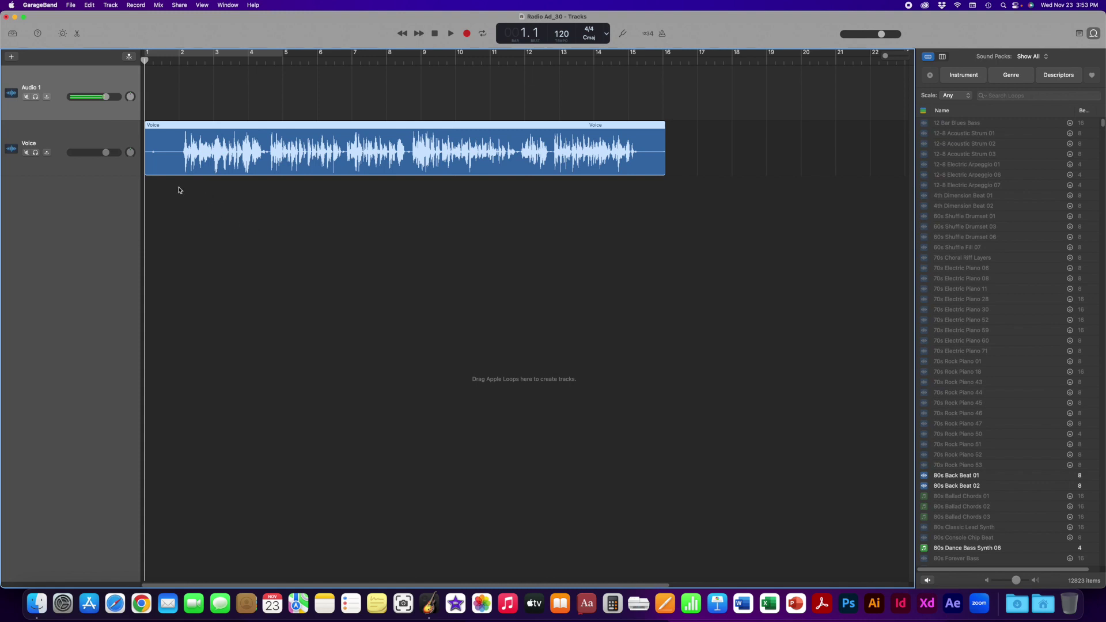
pyautogui.click(58, 144)
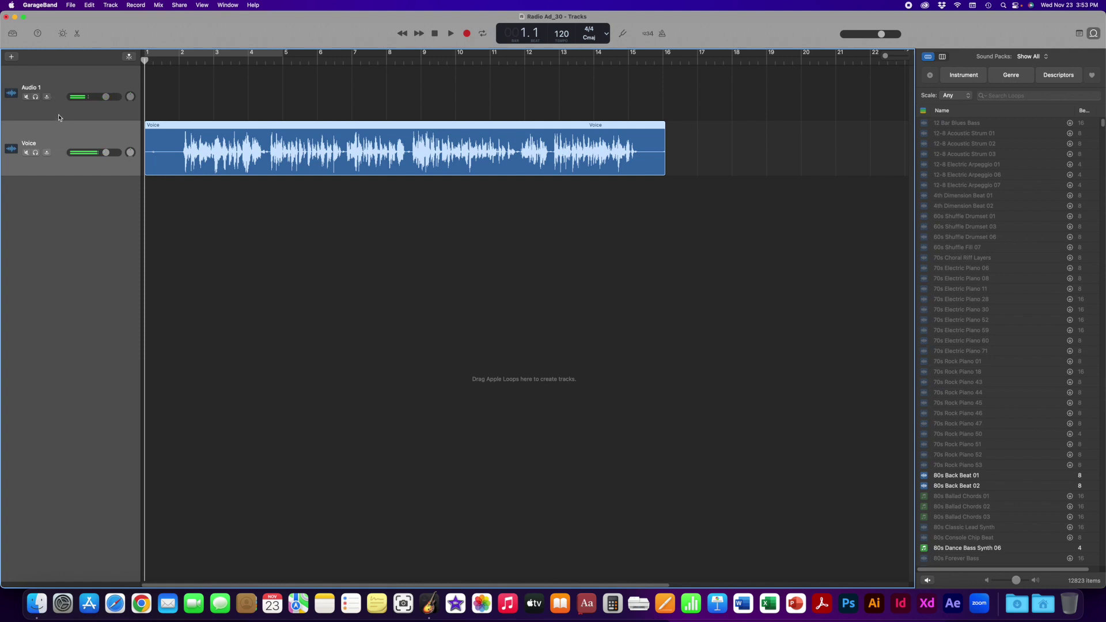
# Step: Delete the empty Audio 1 track
pyautogui.click(58, 118)
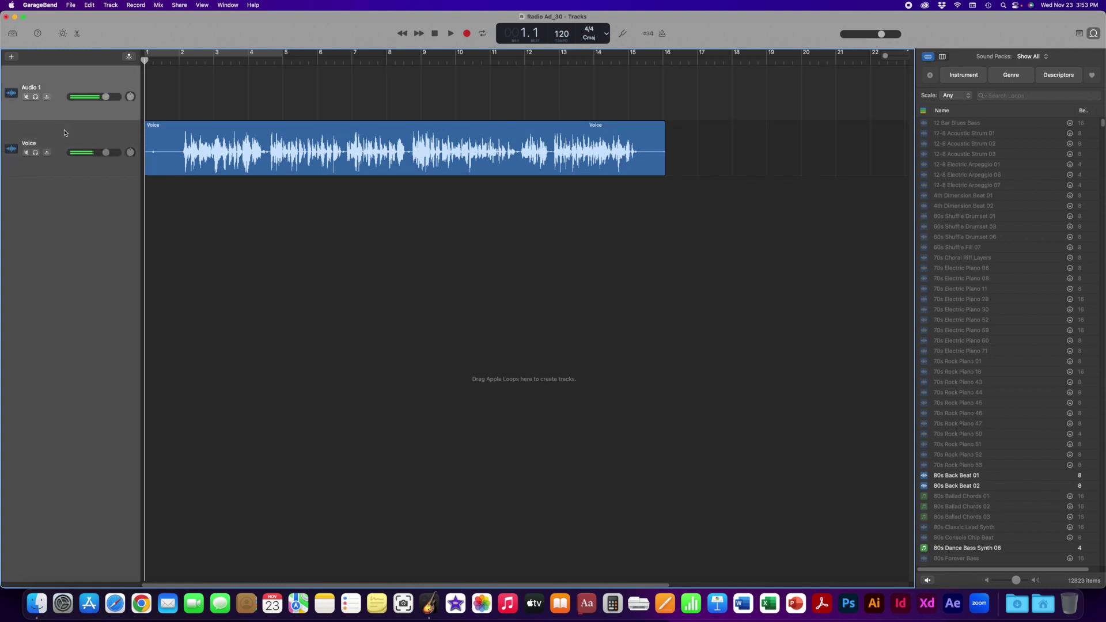
pyautogui.click(62, 140)
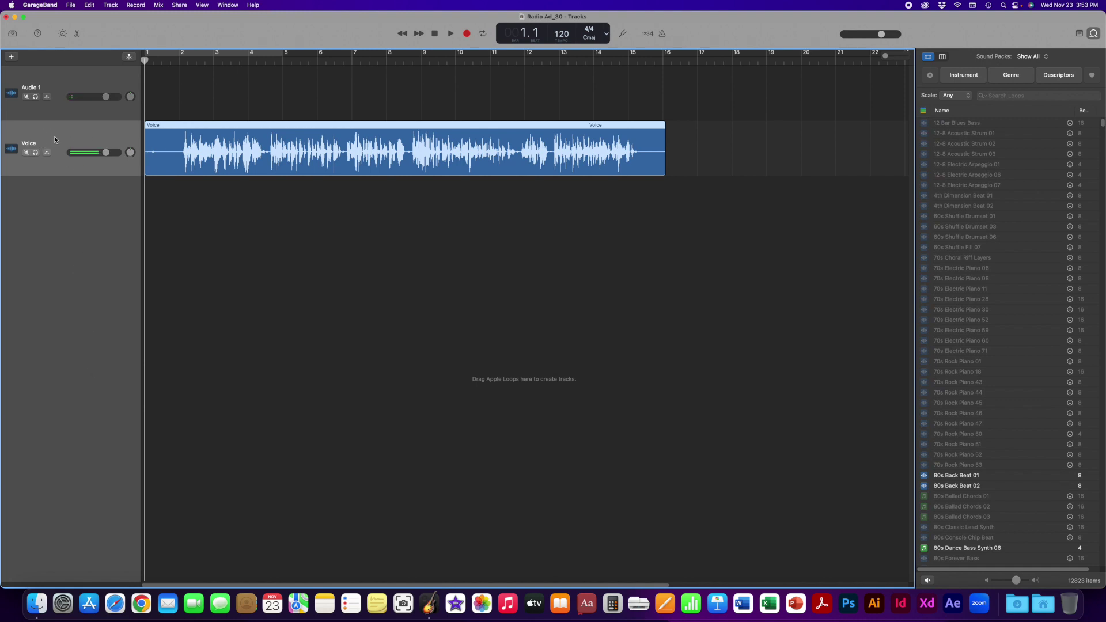
pyautogui.click(57, 109)
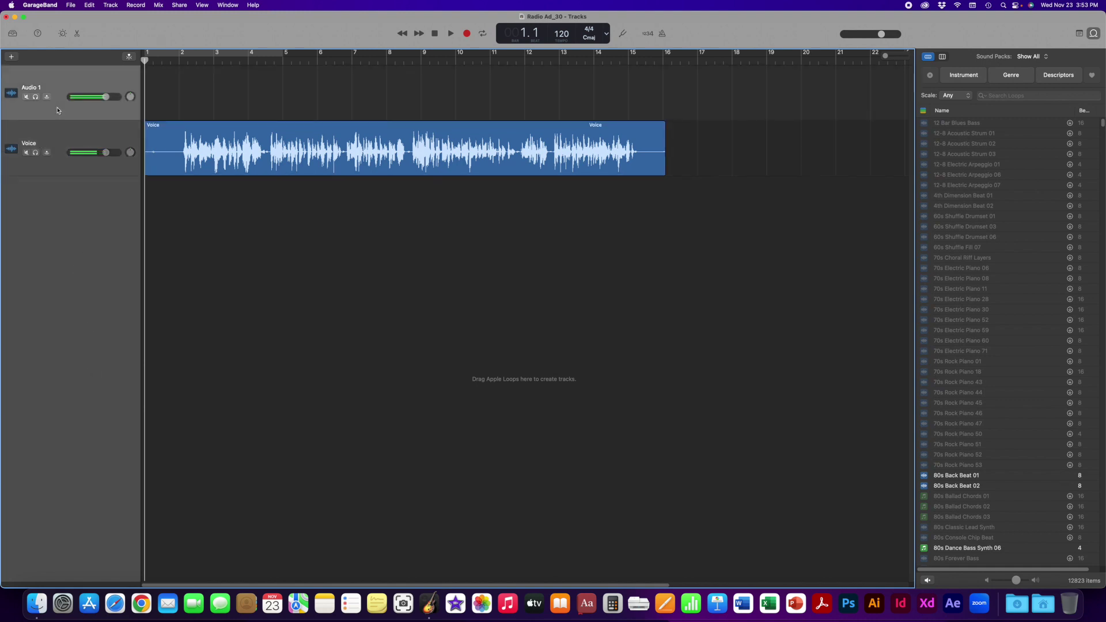
pyautogui.rightClick(58, 110)
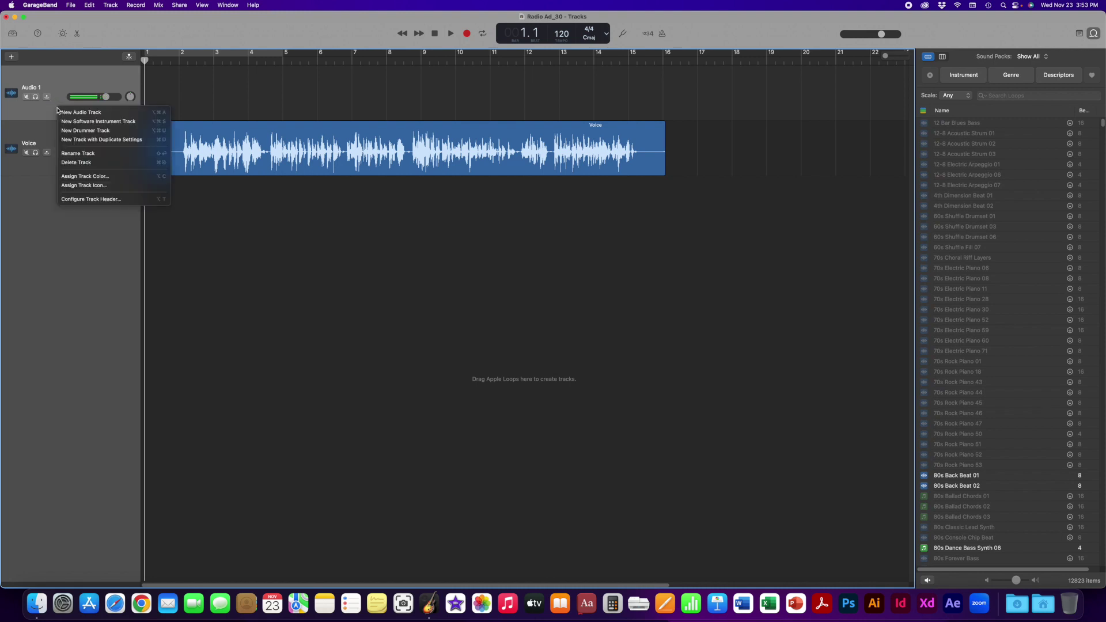
pyautogui.click(83, 162)
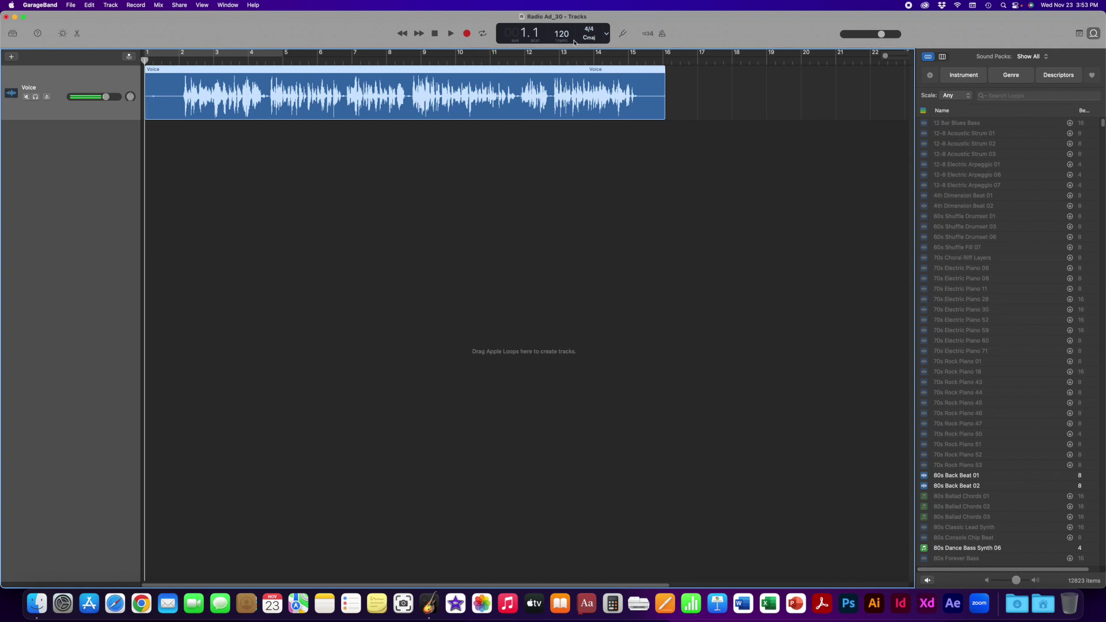
# Step: Switch the project's position display from Beats & Project to Time and raise the master volume slightly
pyautogui.click(606, 33)
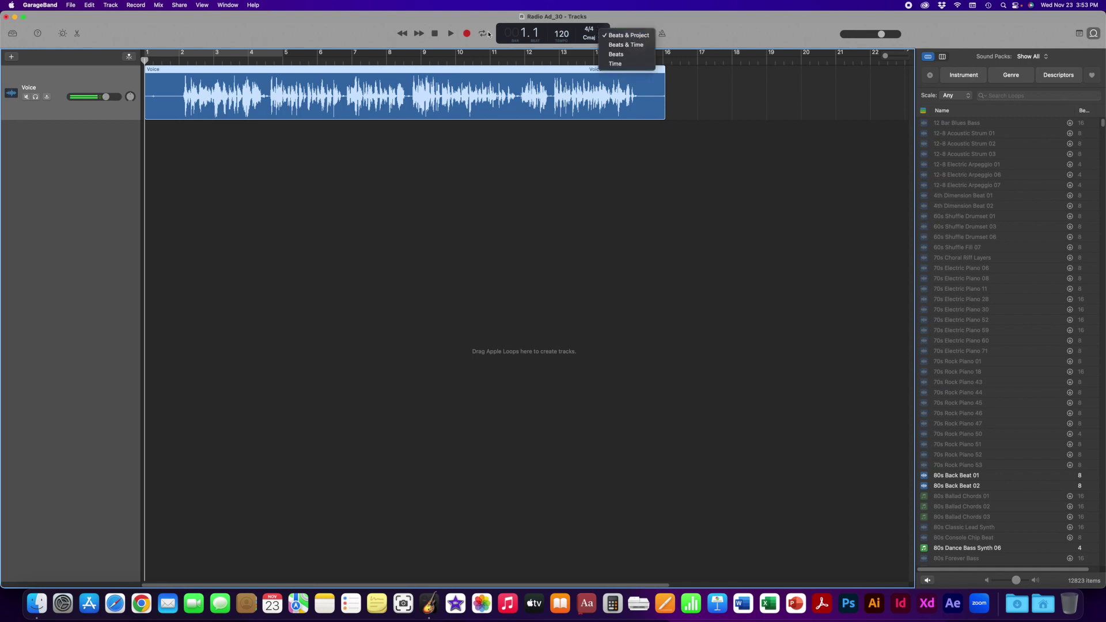
pyautogui.press('Down')
pyautogui.press('Down')
pyautogui.press('Down')
pyautogui.press('Down')
pyautogui.press('Return')
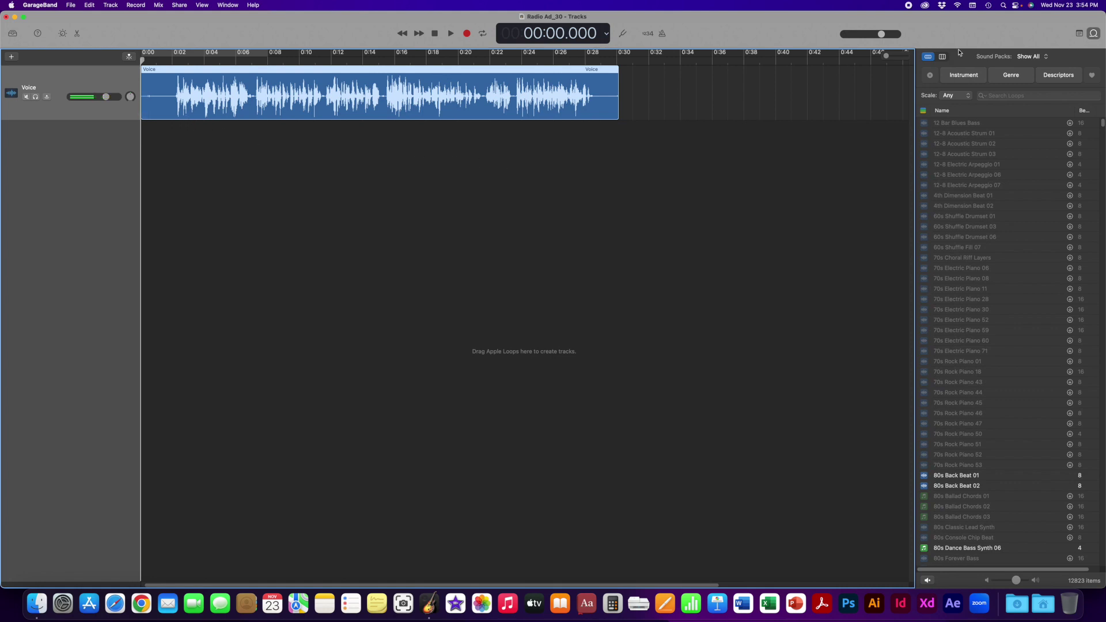
pyautogui.moveTo(876, 39)
pyautogui.mouseDown()
pyautogui.moveTo(894, 38)
pyautogui.moveTo(883, 37)
pyautogui.mouseUp()
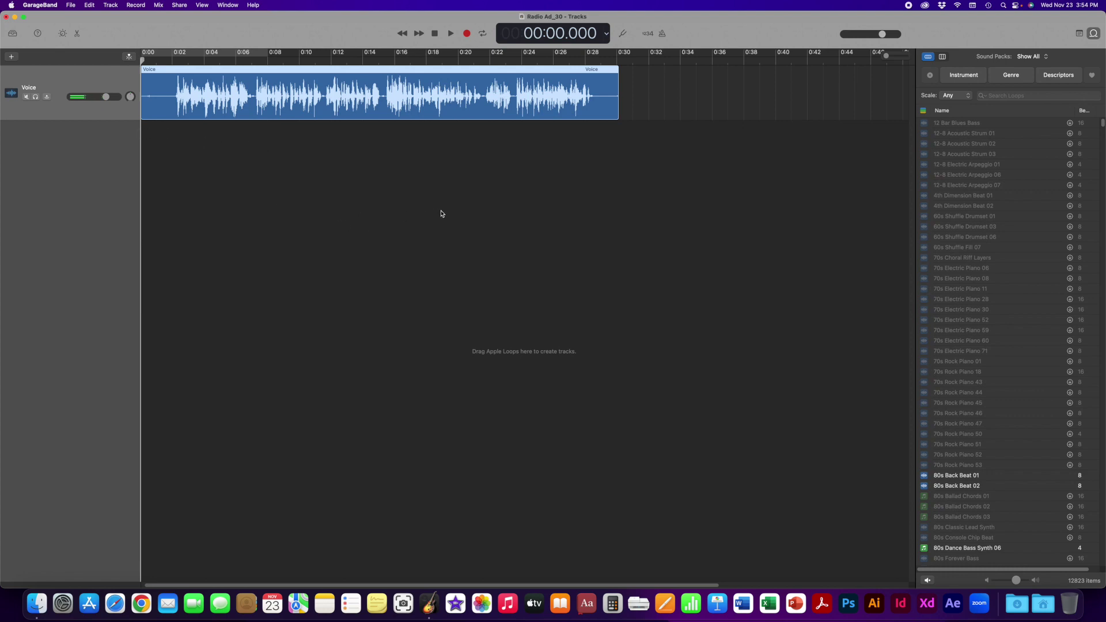
# Step: Hide the Apple Loops browser and enlarge the timeline until the Voice region spans its full width
pyautogui.click(887, 56)
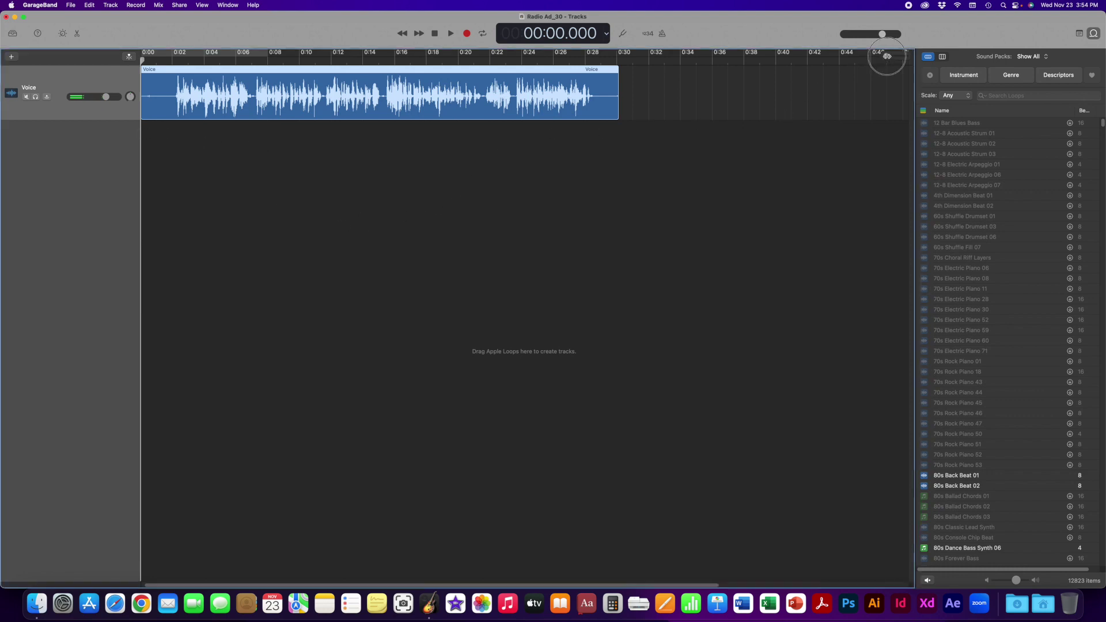
pyautogui.scroll(5, 887, 56)
pyautogui.scroll(-1, 889, 55)
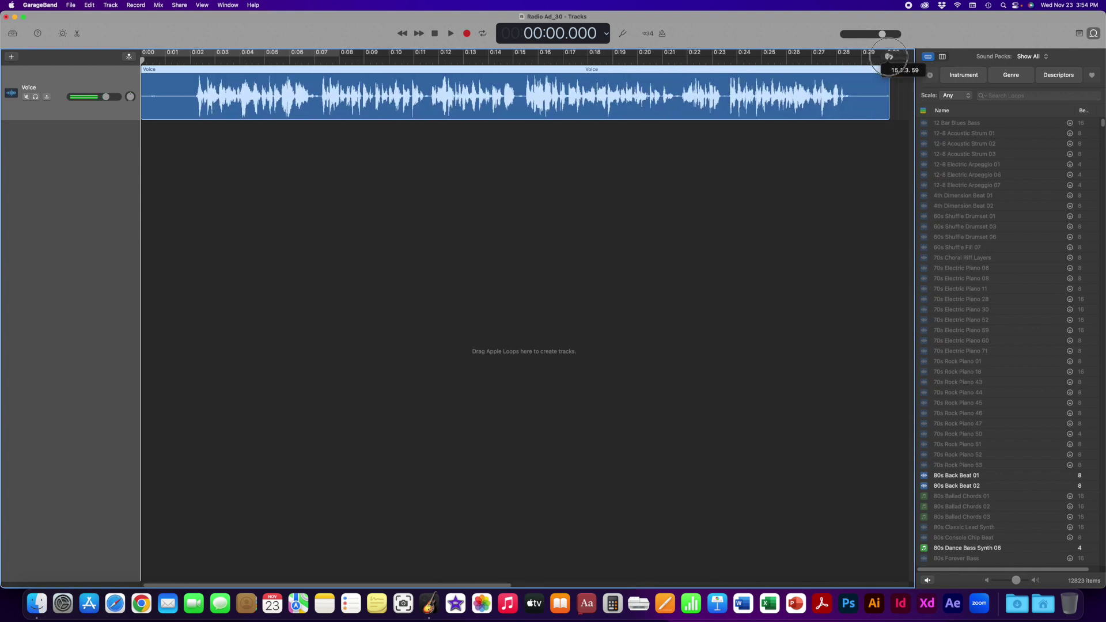
pyautogui.click(1093, 33)
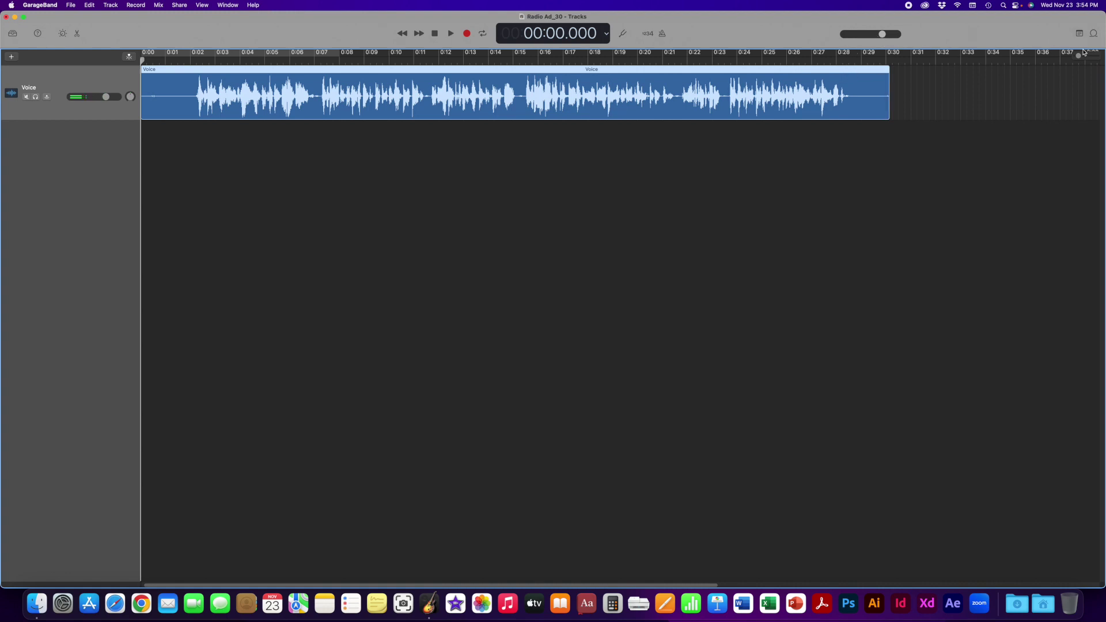
pyautogui.scroll(2, 1081, 57)
pyautogui.scroll(-5, 1080, 57)
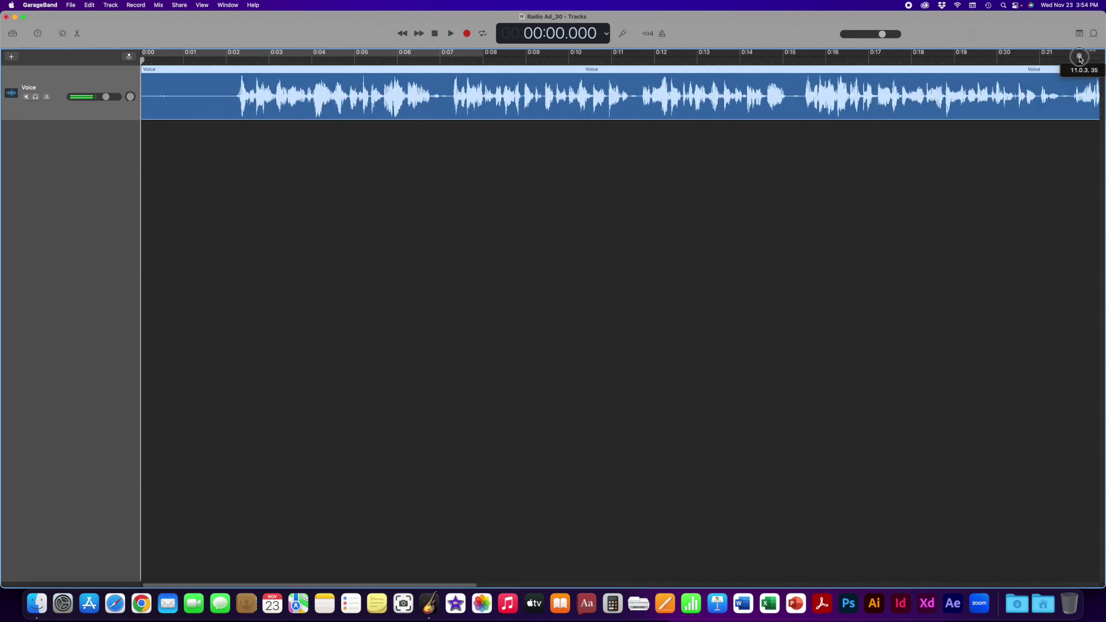
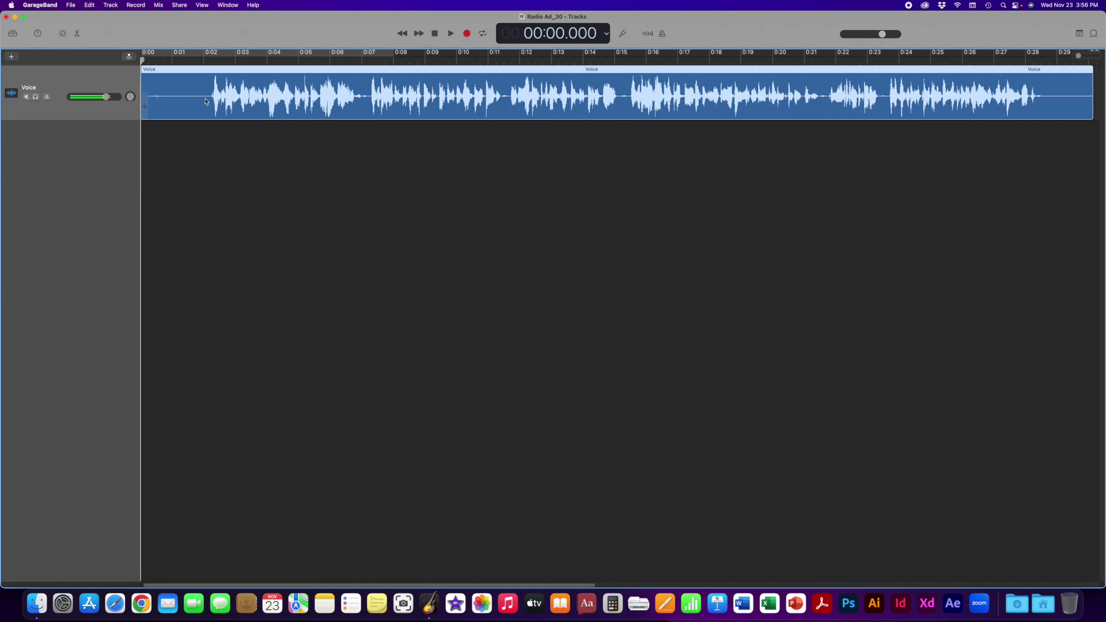
# Step: Trim the silence from the start of the Voice region so it begins at about 2.17 s
pyautogui.moveTo(145, 109); pyautogui.dragTo(215, 106)
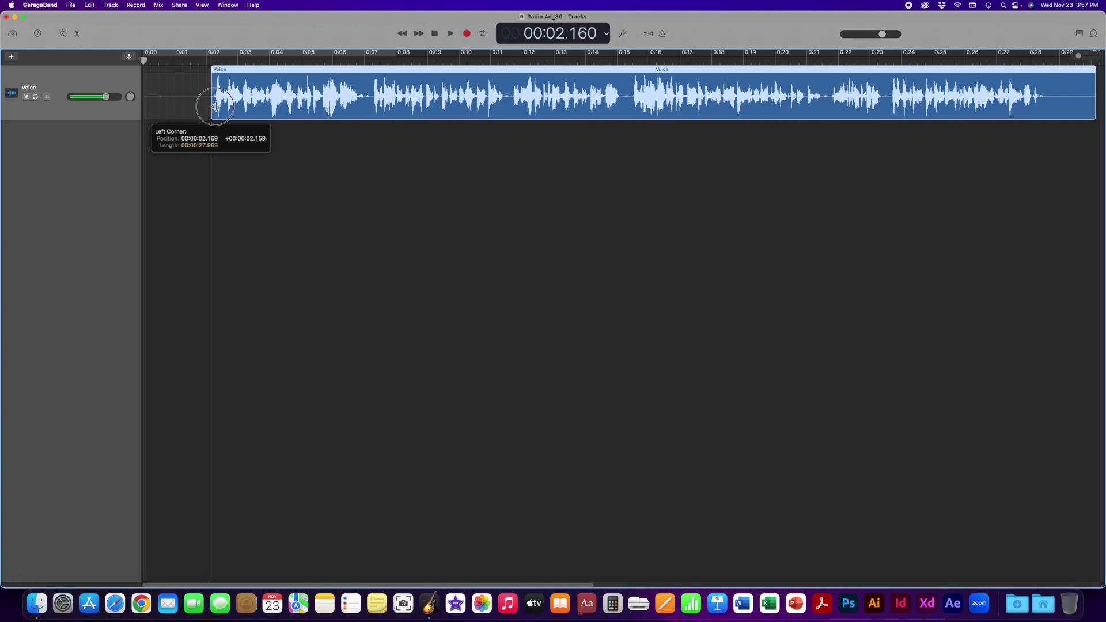
pyautogui.moveTo(214, 106); pyautogui.dragTo(216, 105)
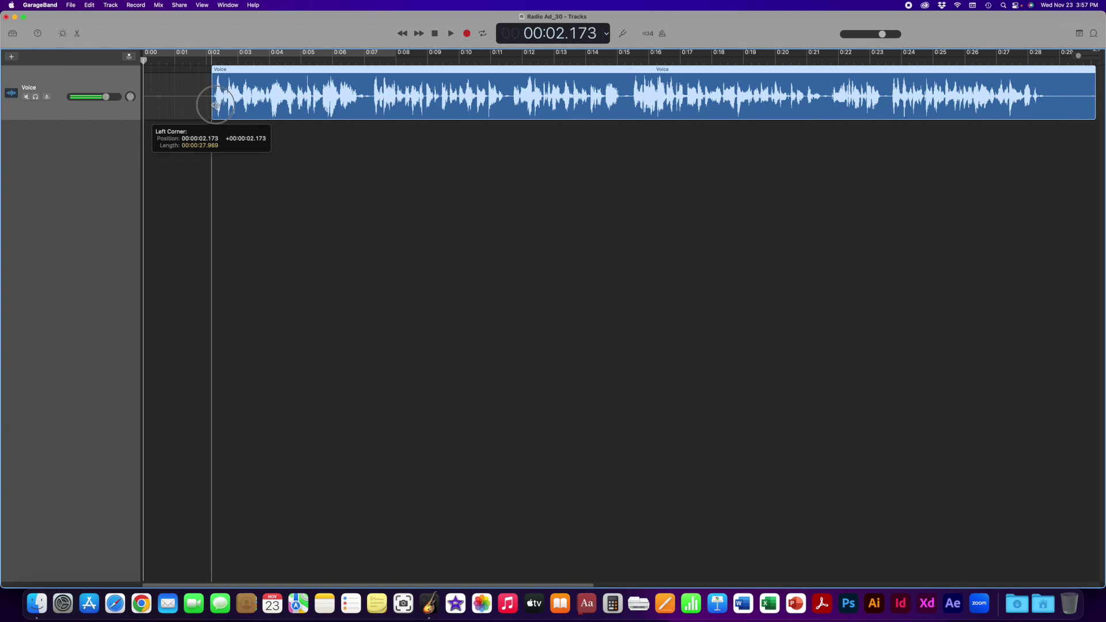
pyautogui.moveTo(216, 105); pyautogui.dragTo(216, 105)
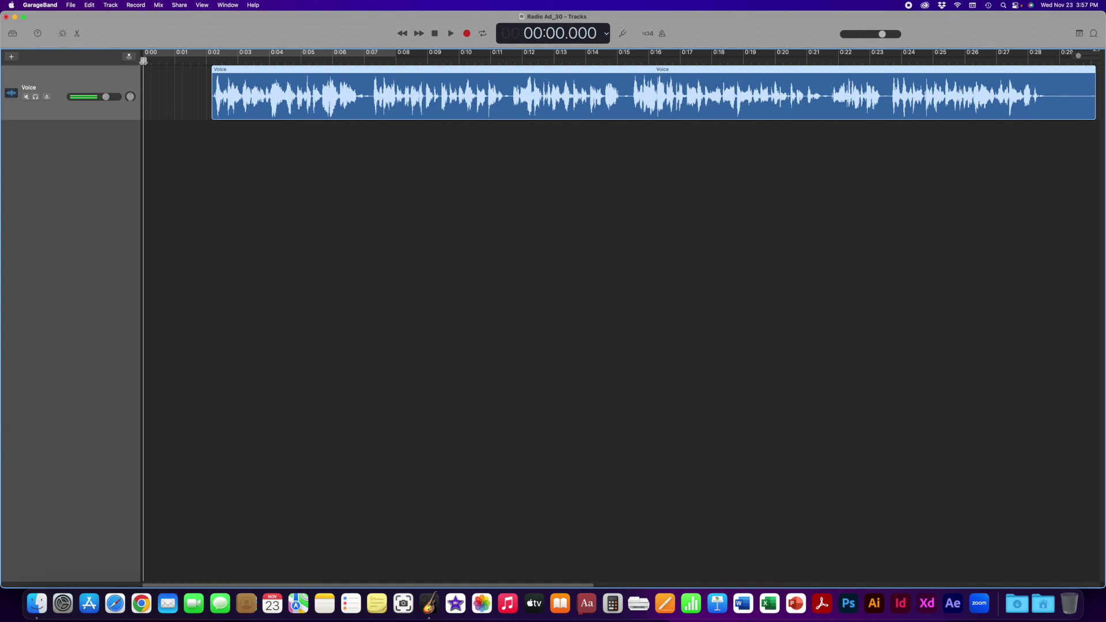
# Step: Play the trimmed Voice region from just before its start to check the opening
pyautogui.moveTo(144, 60); pyautogui.dragTo(346, 61)
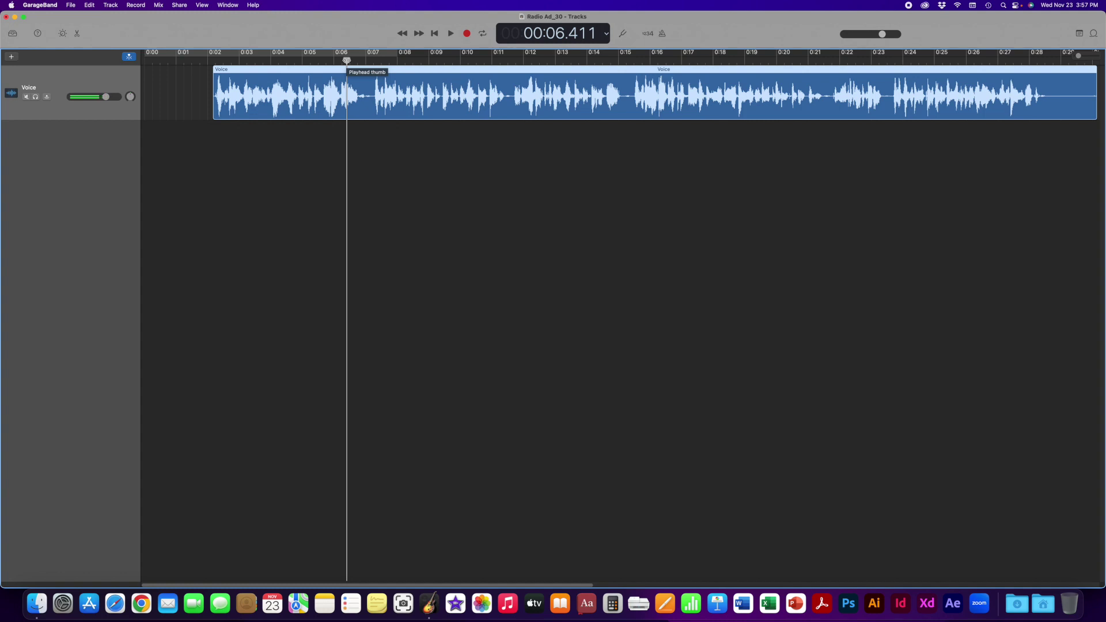
pyautogui.moveTo(346, 61); pyautogui.dragTo(206, 58)
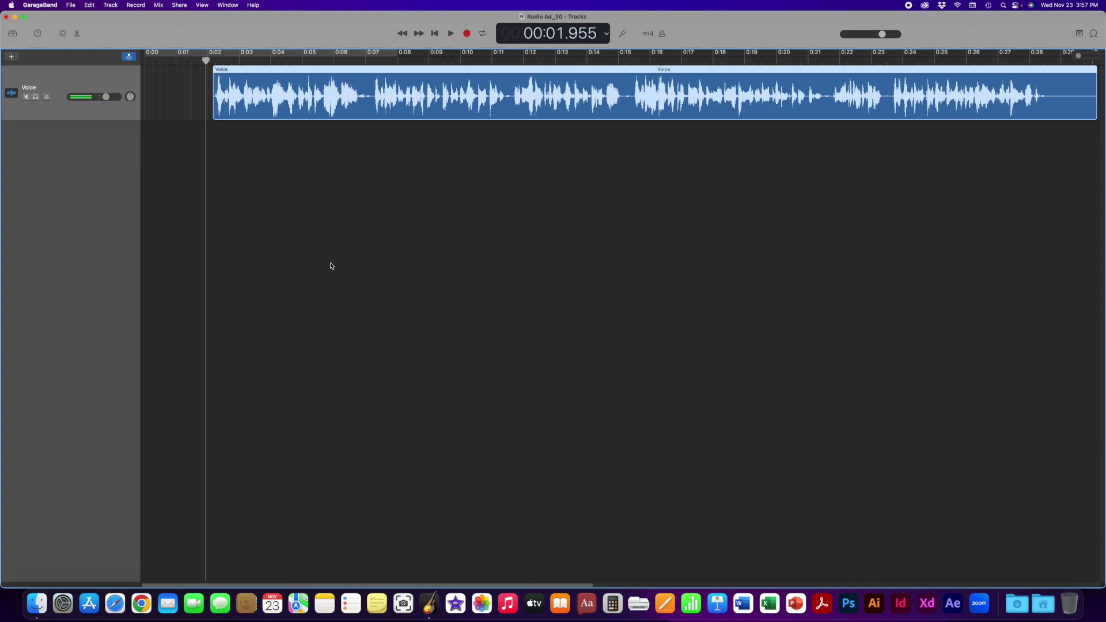
pyautogui.press('space')
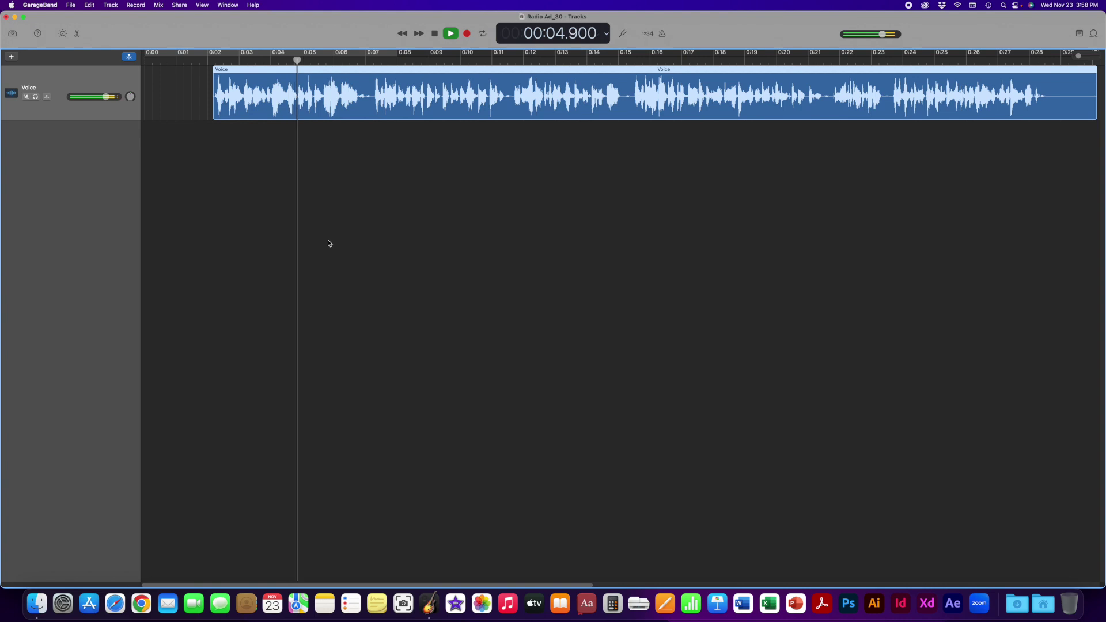
pyautogui.press('space')
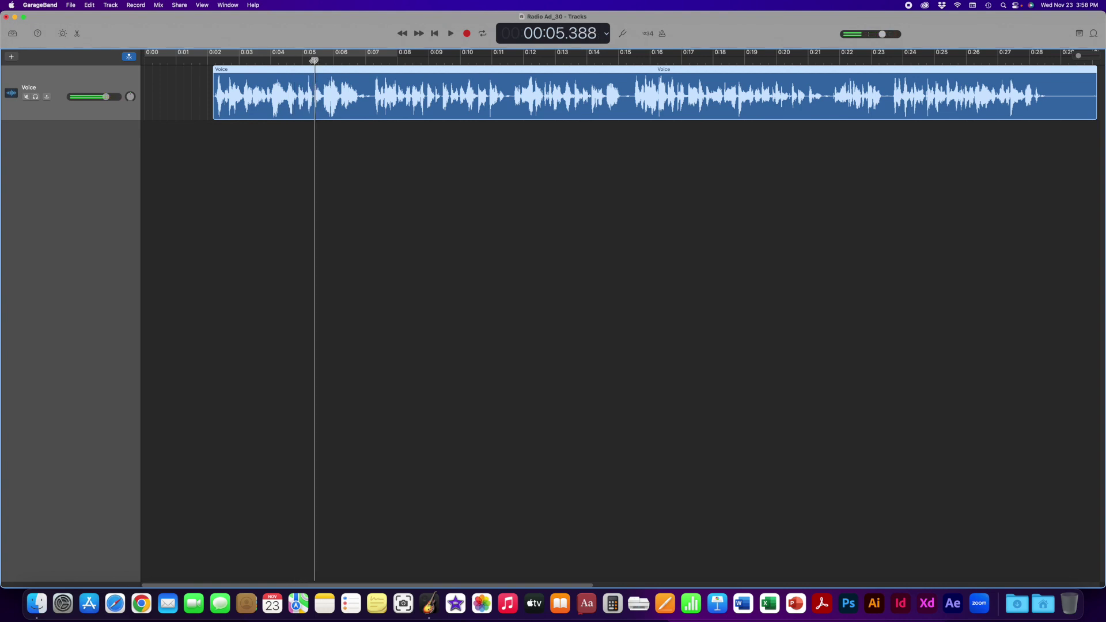
# Step: Move the Voice region earlier so it starts about 0.6 s into the timeline, and play the first pause between phrases
pyautogui.moveTo(315, 60); pyautogui.dragTo(391, 85)
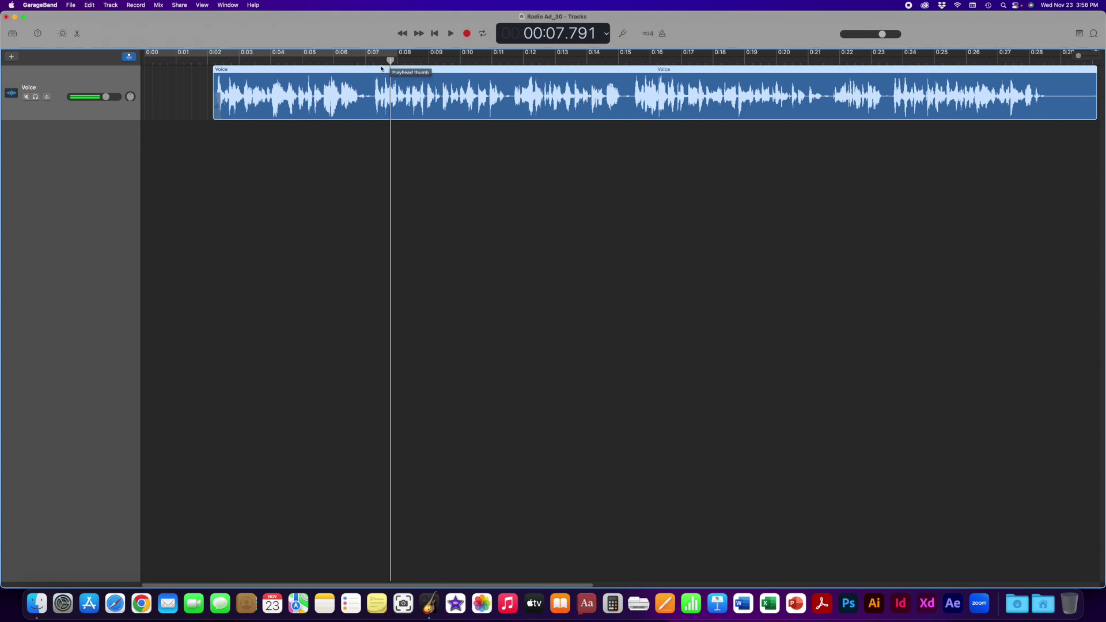
pyautogui.moveTo(391, 60); pyautogui.dragTo(352, 79)
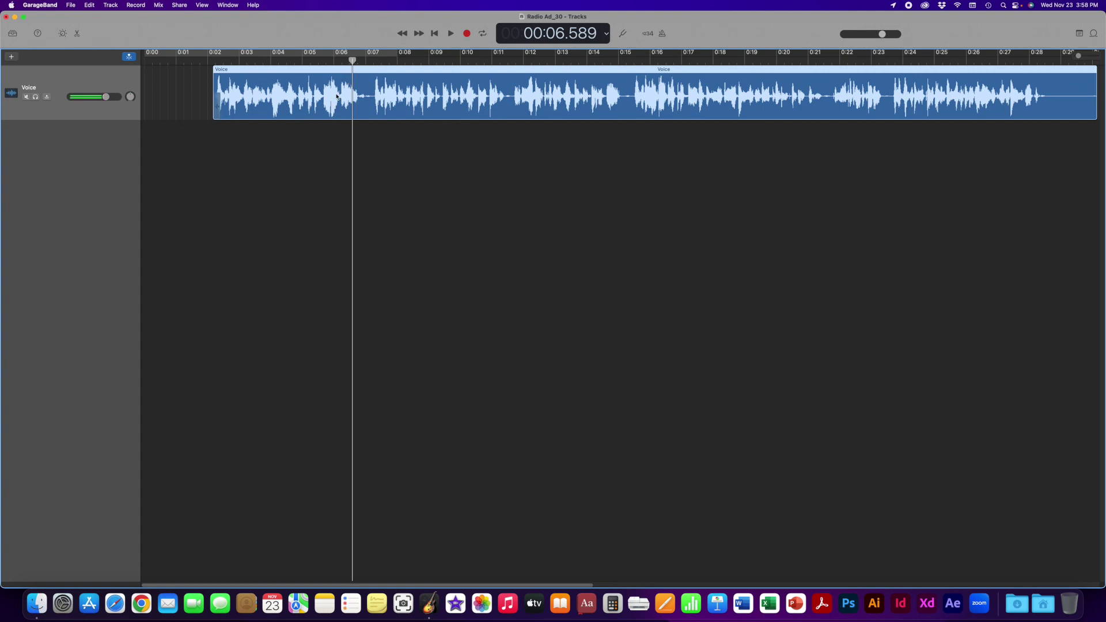
pyautogui.moveTo(414, 95); pyautogui.dragTo(302, 70)
pyautogui.press('space')
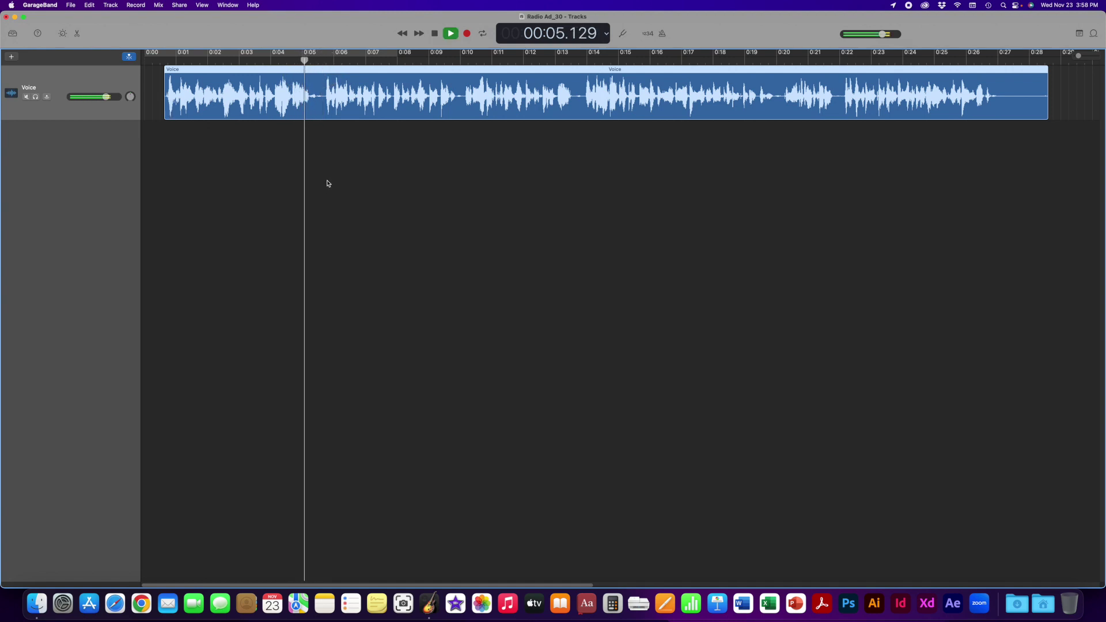
pyautogui.press('space')
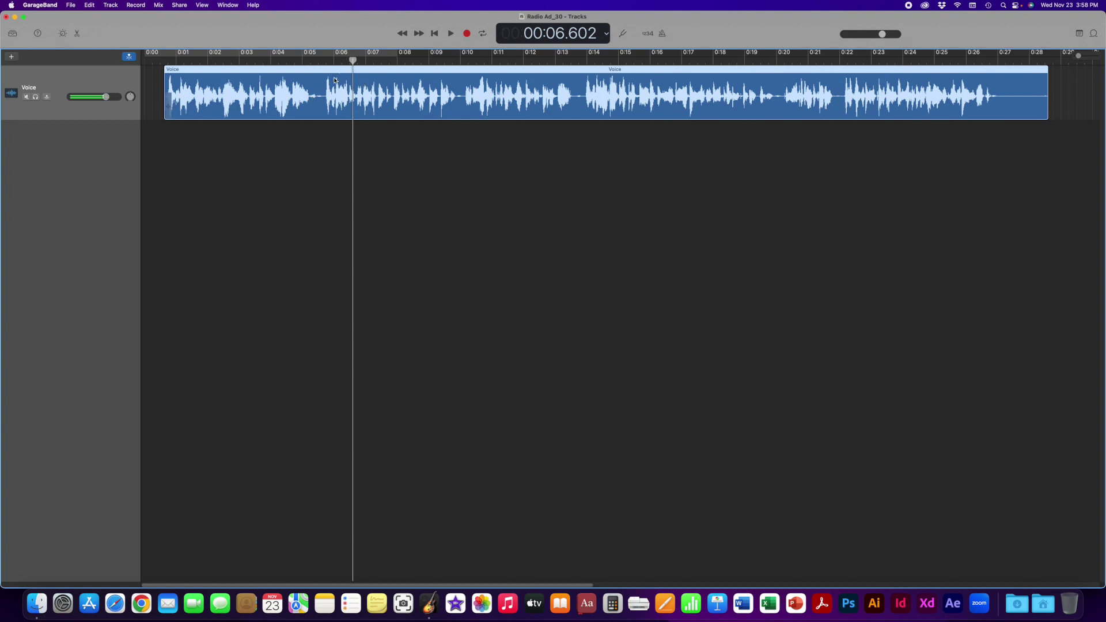
# Step: Split the Voice region at 5.481 s in the first pause and move the second part about 0.8 s later
pyautogui.moveTo(353, 60); pyautogui.dragTo(318, 62)
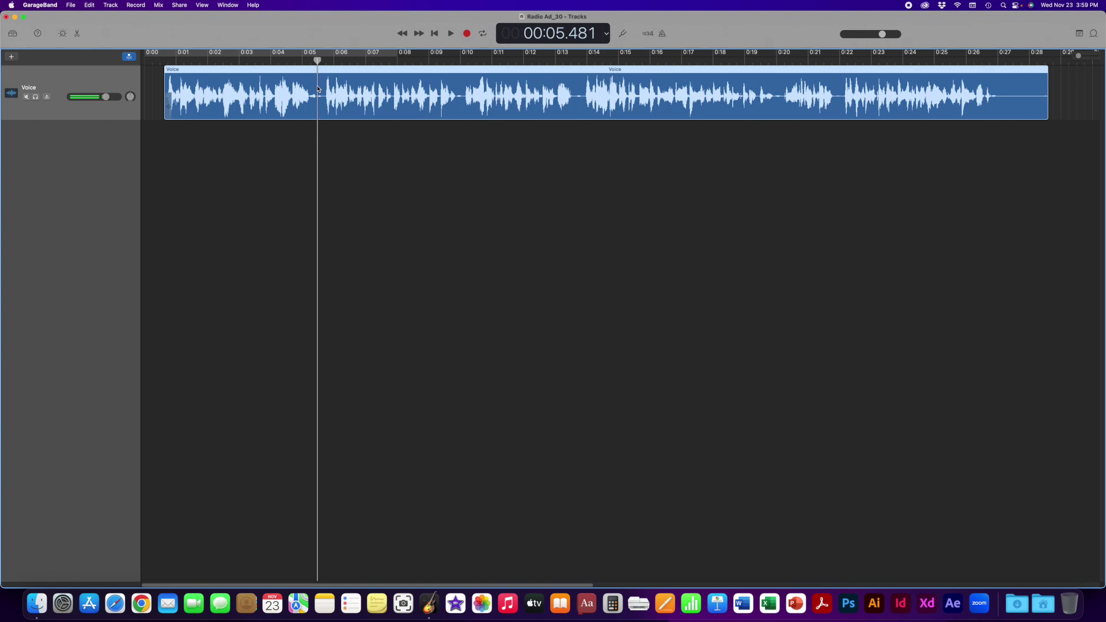
pyautogui.rightClick(318, 90)
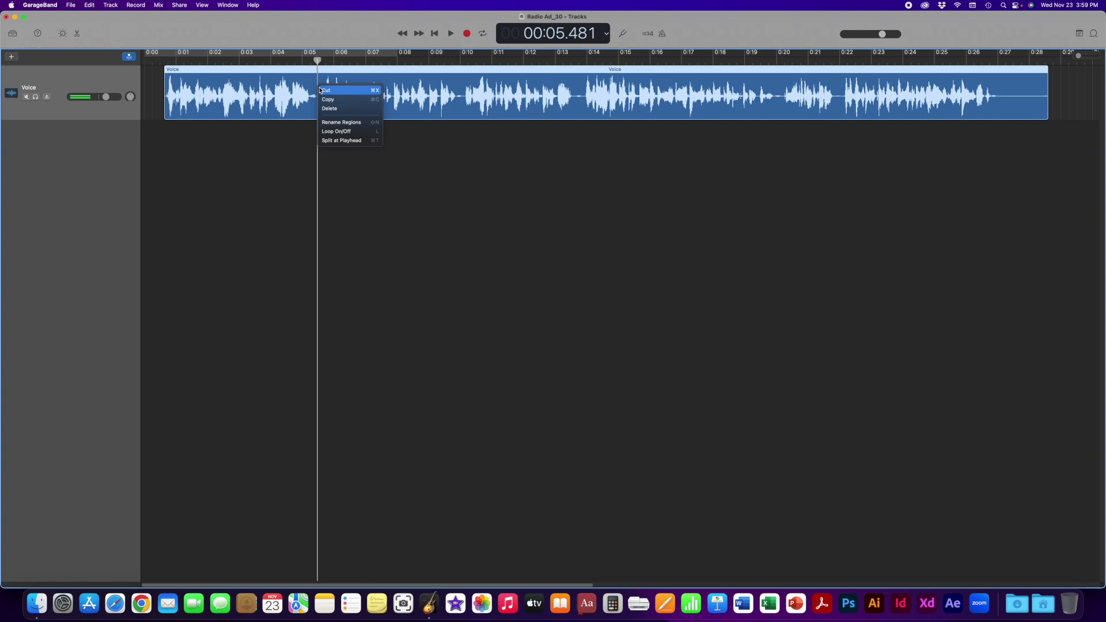
pyautogui.click(349, 141)
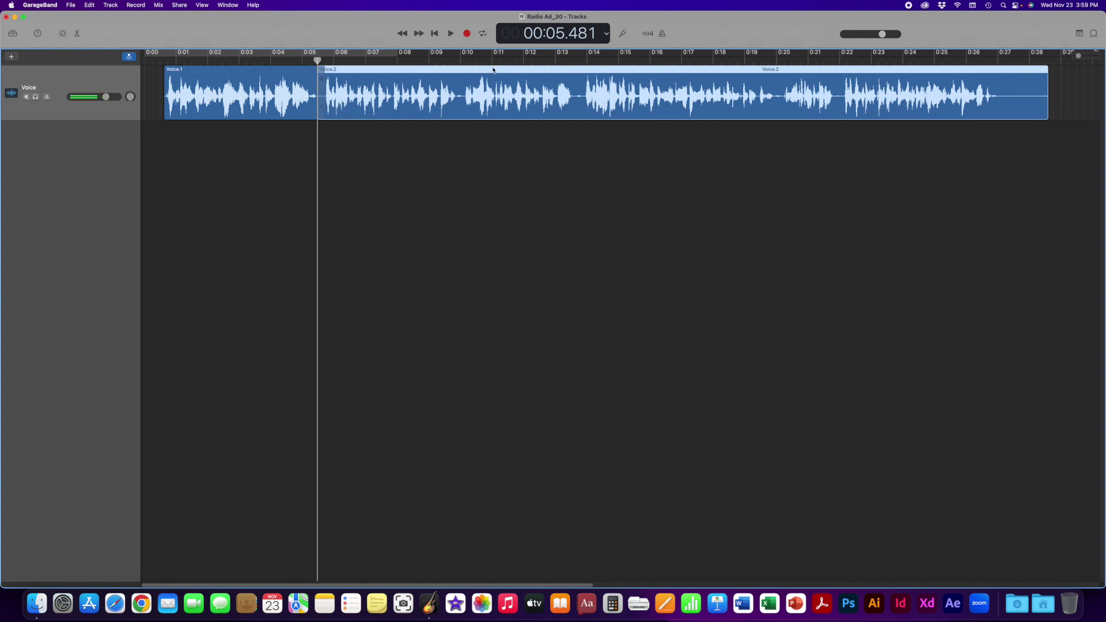
pyautogui.moveTo(487, 73); pyautogui.dragTo(511, 74)
pyautogui.click(402, 182)
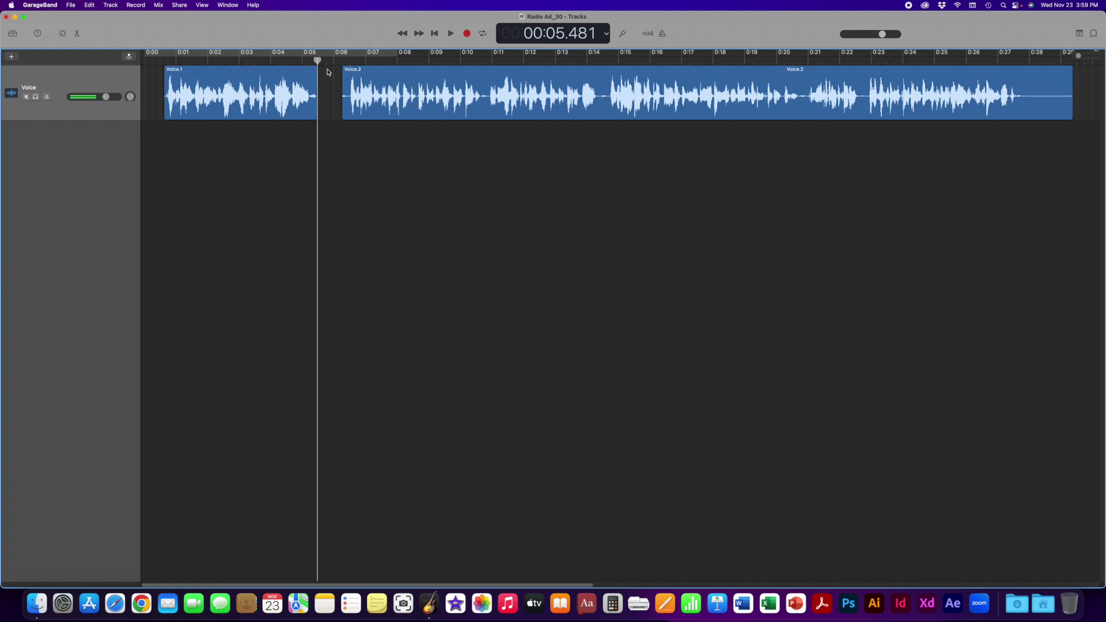
# Step: Play across the gap between the two voice regions to check the pause
pyautogui.moveTo(318, 58)
pyautogui.mouseDown()
pyautogui.moveTo(201, 55)
pyautogui.moveTo(311, 53)
pyautogui.moveTo(299, 53)
pyautogui.mouseUp()
pyautogui.press('space')
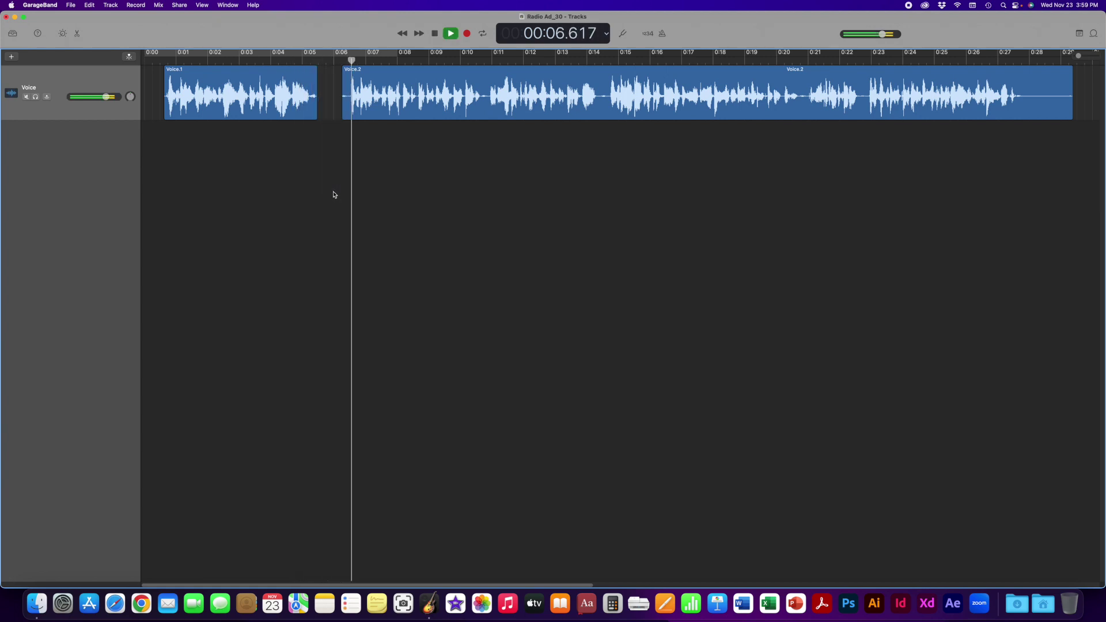
pyautogui.press('space')
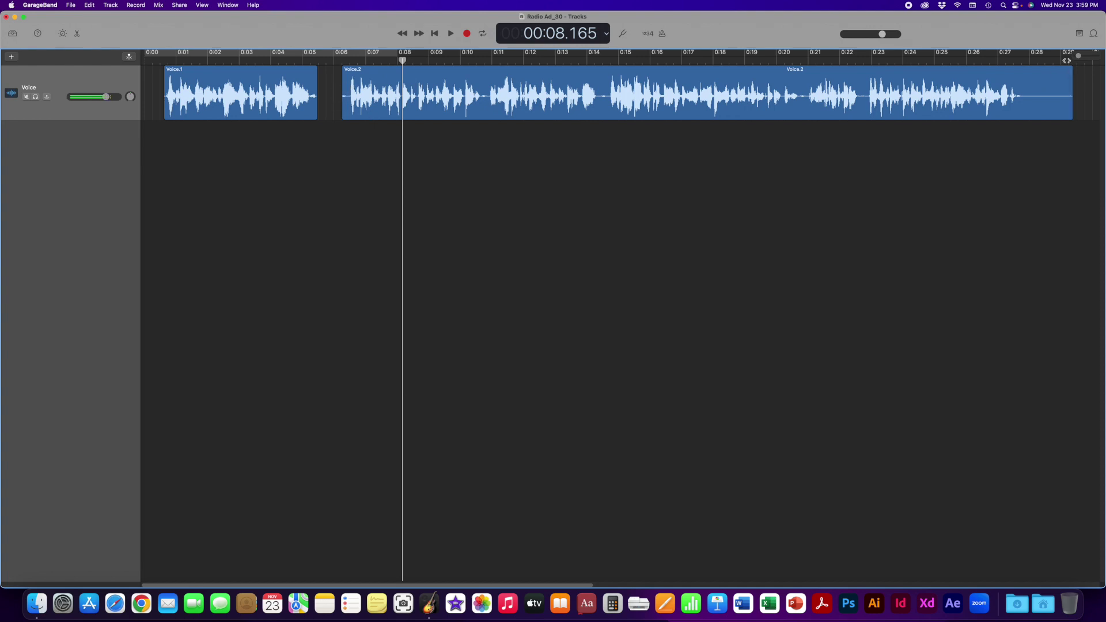
# Step: Split the first voice region at 5.319 s and delete the short piece after the cut
pyautogui.moveTo(1079, 56); pyautogui.dragTo(1083, 56)
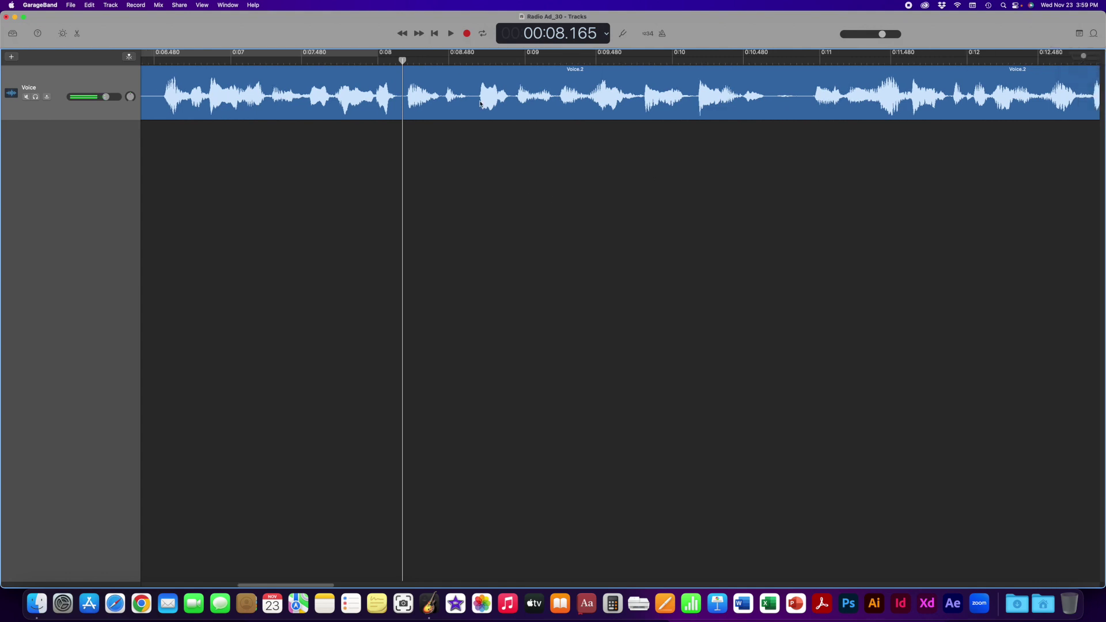
pyautogui.moveTo(402, 60); pyautogui.dragTo(244, 91)
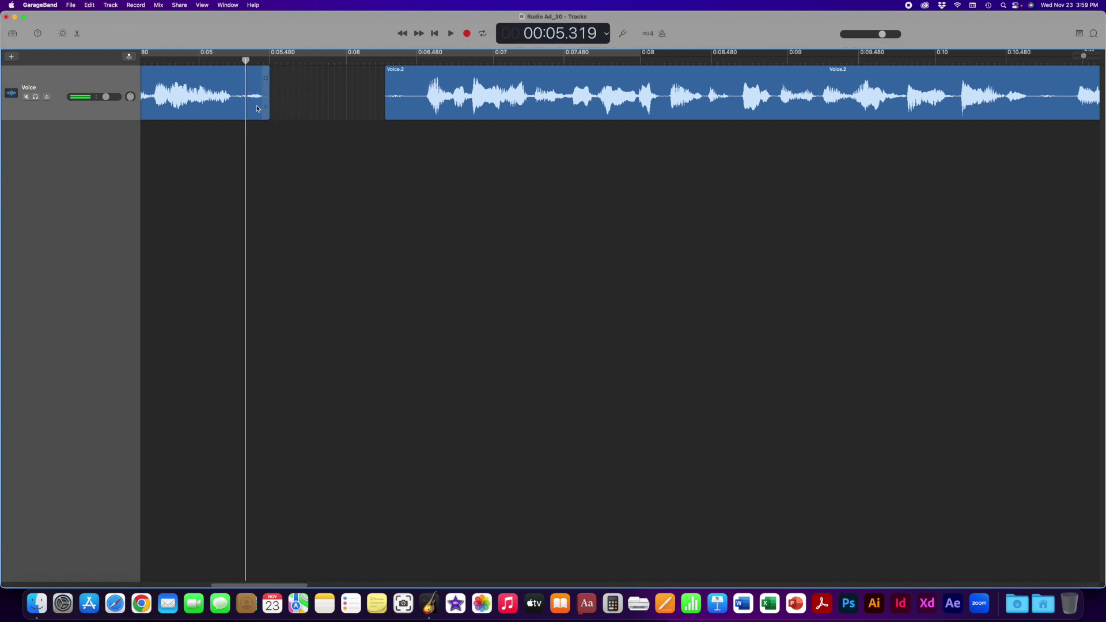
pyautogui.rightClick(245, 107)
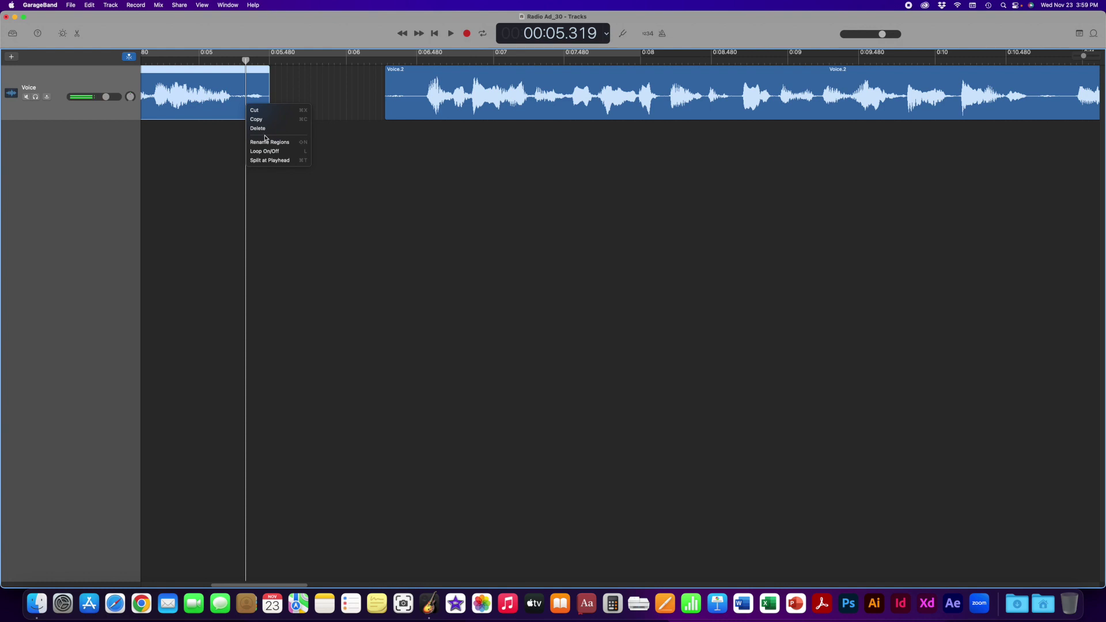
pyautogui.click(270, 159)
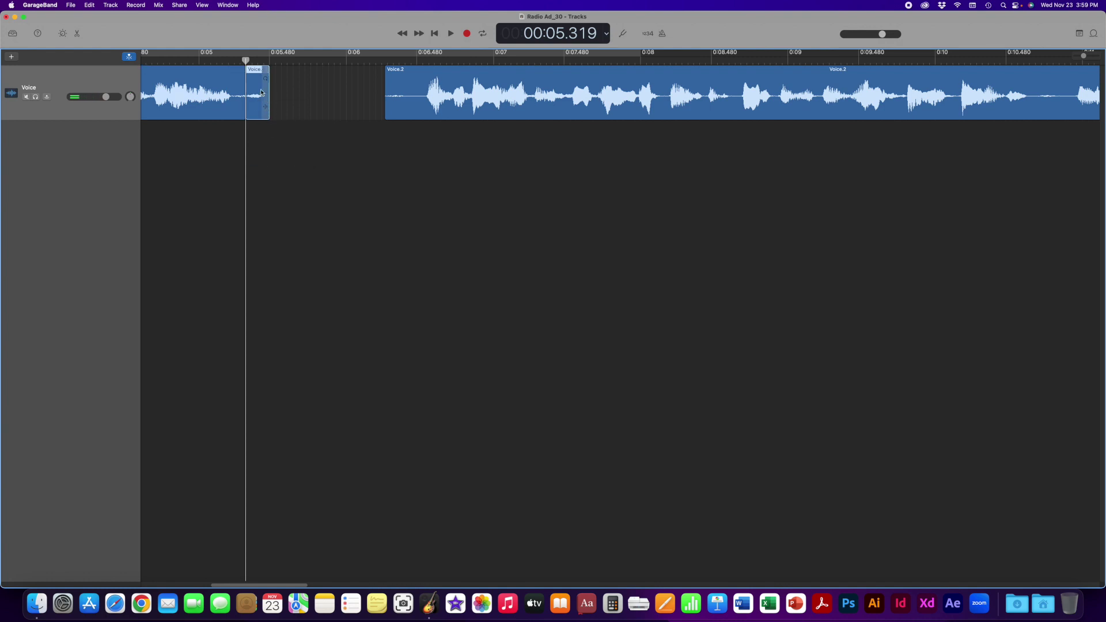
pyautogui.moveTo(257, 70); pyautogui.dragTo(288, 193)
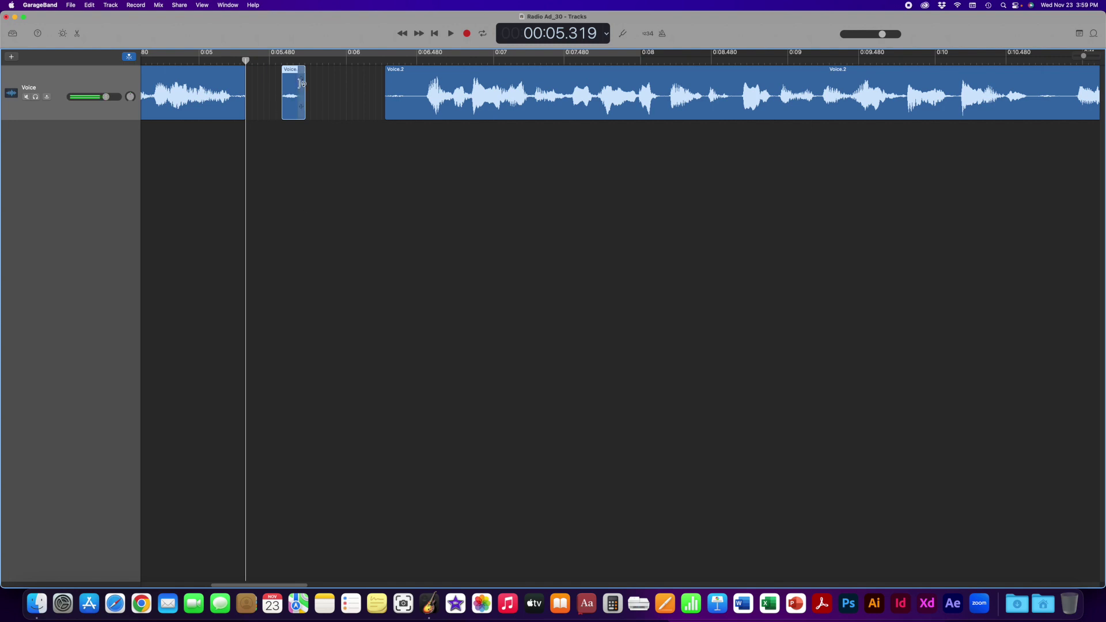
pyautogui.press('Delete')
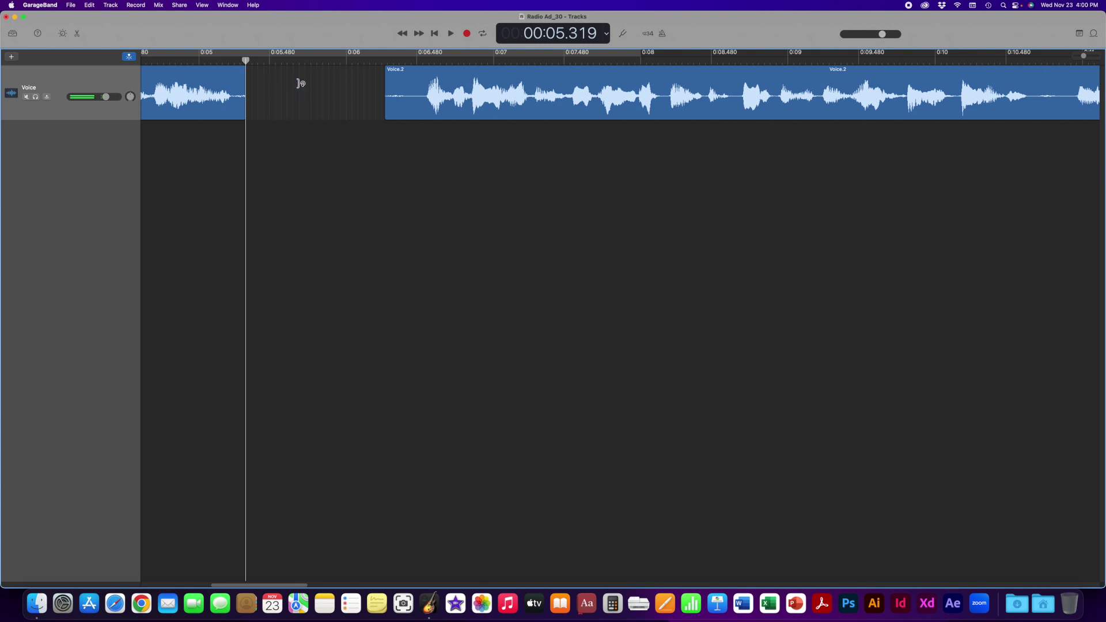
# Step: Move the Voice.2 region earlier to narrow the gap and trim its start to about 5.54 s
pyautogui.moveTo(434, 70); pyautogui.dragTo(317, 68)
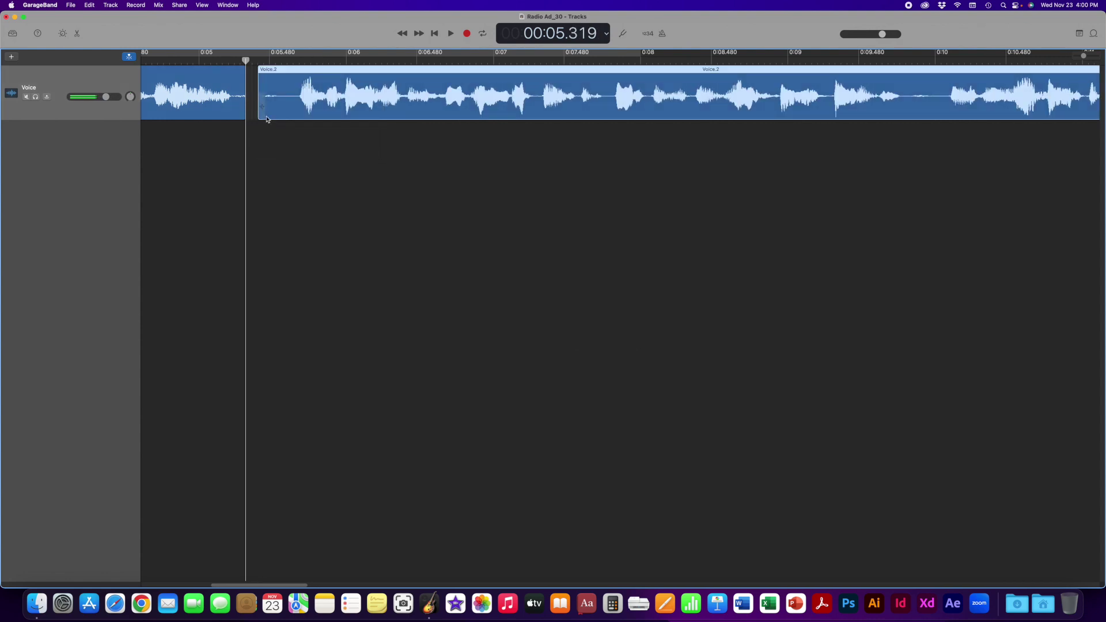
pyautogui.moveTo(261, 107); pyautogui.dragTo(282, 104)
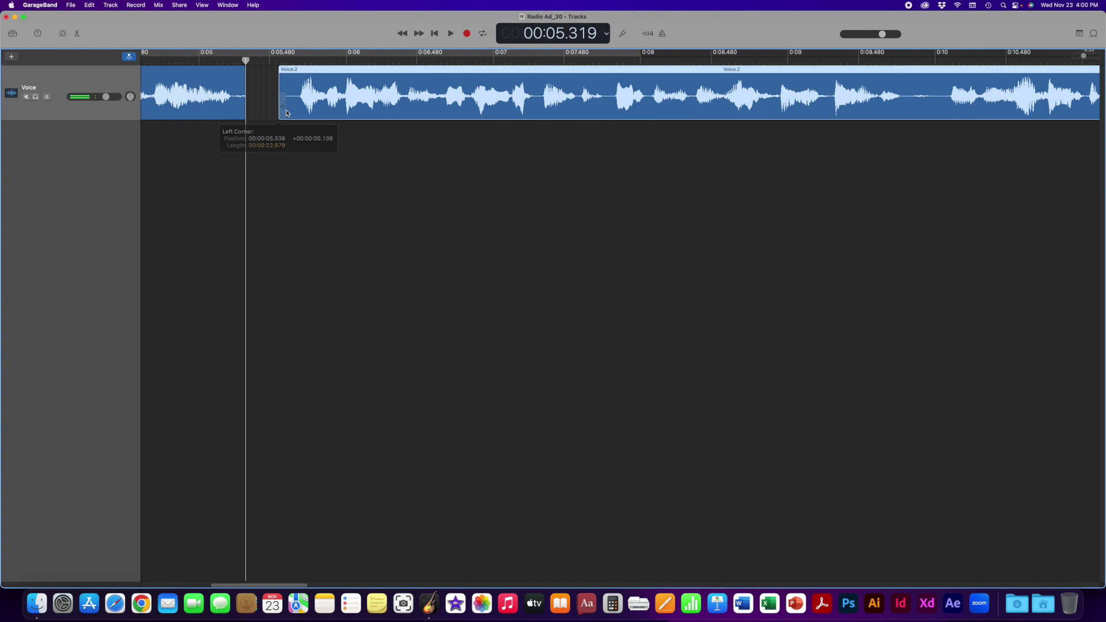
# Step: Play the transition from the first voice region into Voice.2 repeatedly to check the pause length
pyautogui.moveTo(245, 60); pyautogui.dragTo(215, 60)
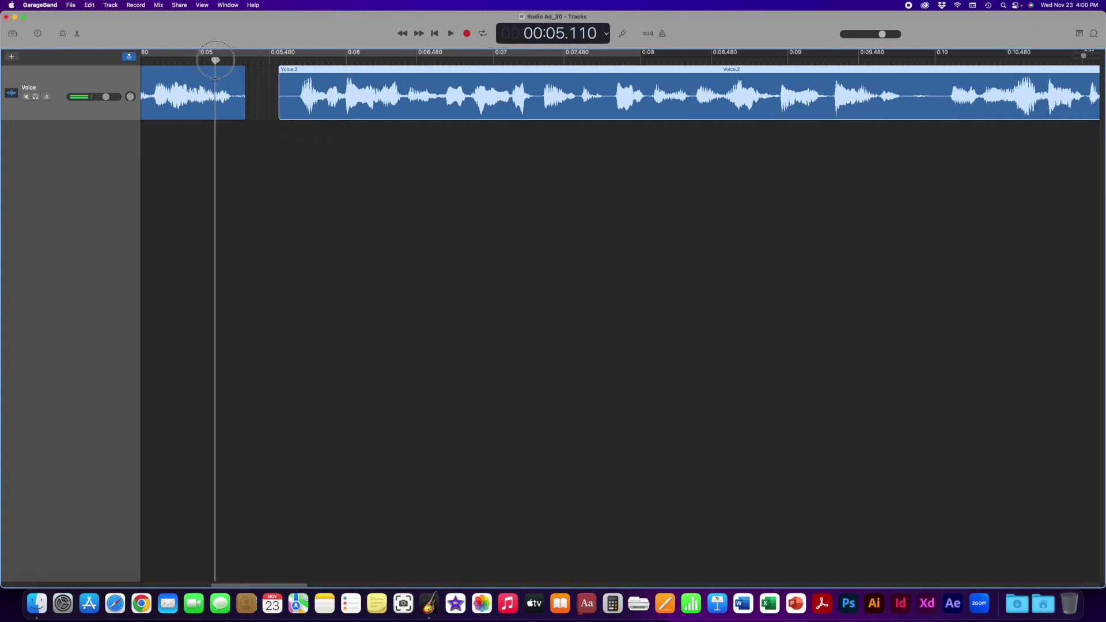
pyautogui.press('space')
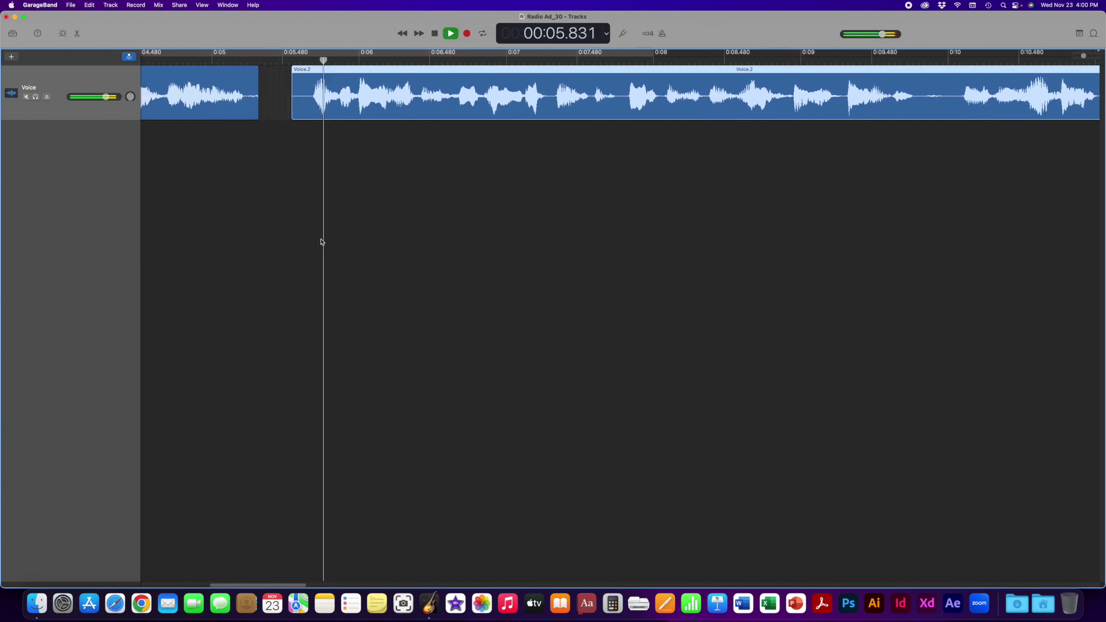
pyautogui.press('space')
pyautogui.click(161, 58)
pyautogui.press('space')
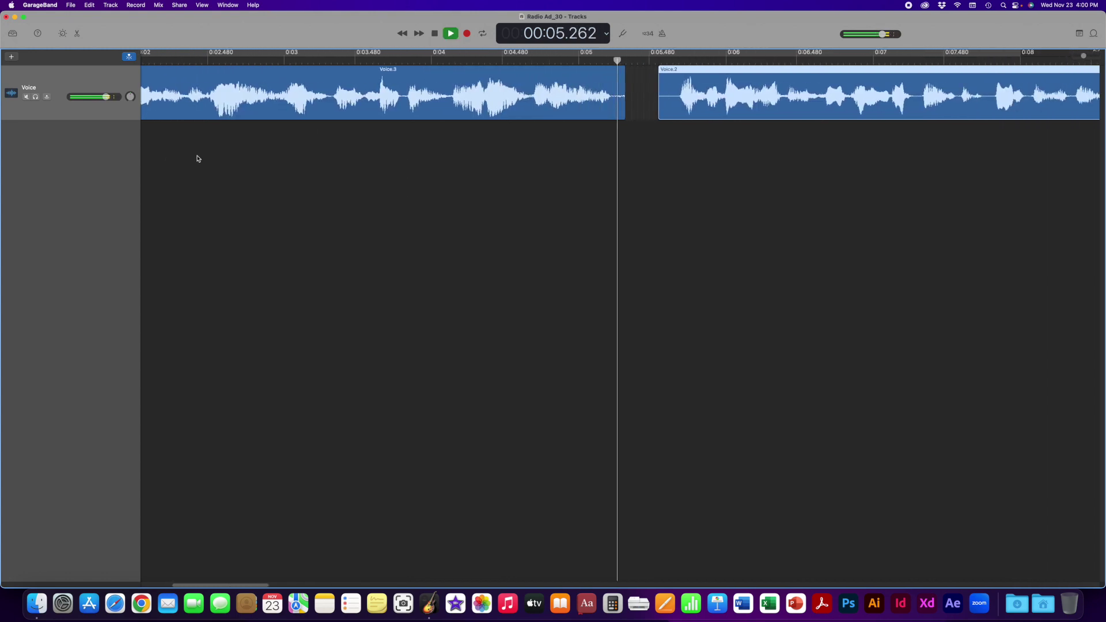
pyautogui.press('space')
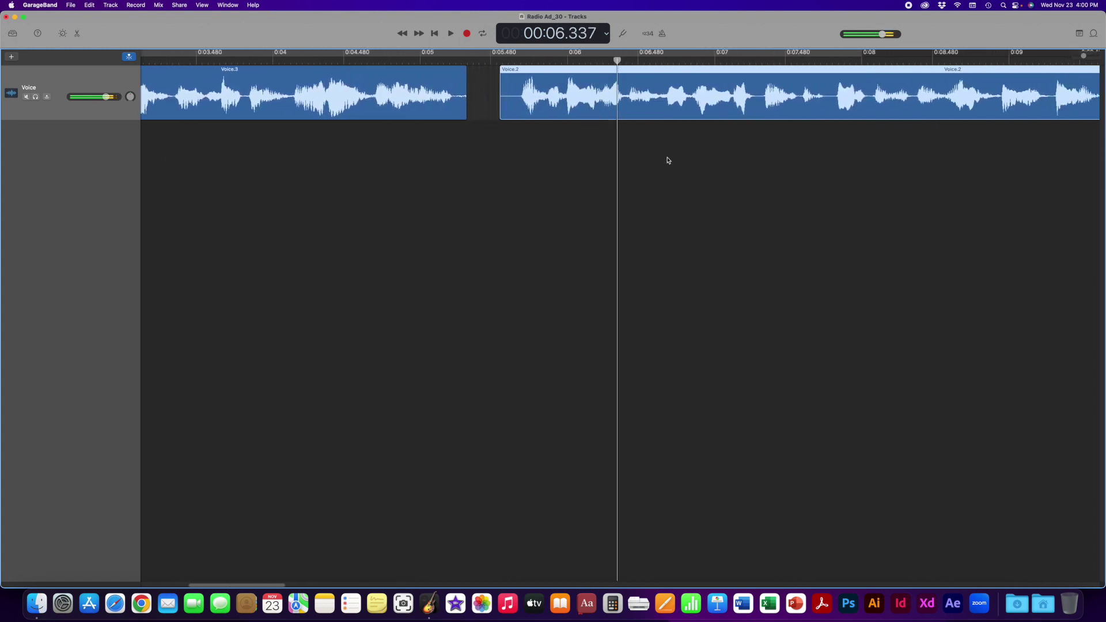
pyautogui.moveTo(618, 60)
pyautogui.mouseDown()
pyautogui.moveTo(518, 60)
pyautogui.moveTo(599, 60)
pyautogui.mouseUp()
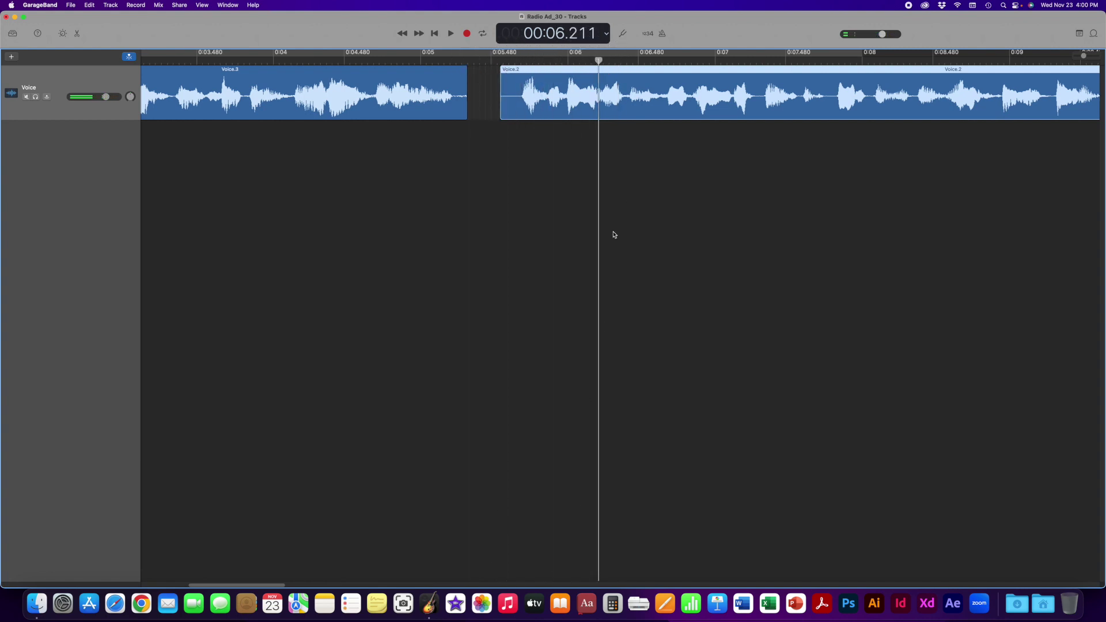
# Step: Undo the splits, deletion and moves of the voice regions back to one continuous Voice region
pyautogui.moveTo(1084, 57); pyautogui.dragTo(1079, 56)
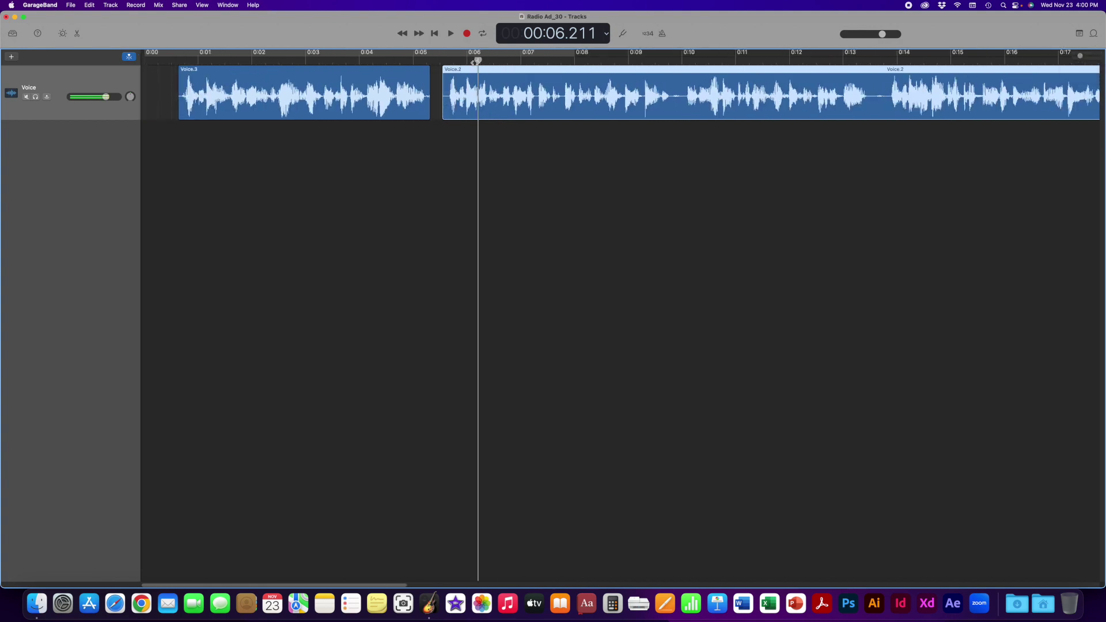
pyautogui.moveTo(477, 60); pyautogui.dragTo(305, 74)
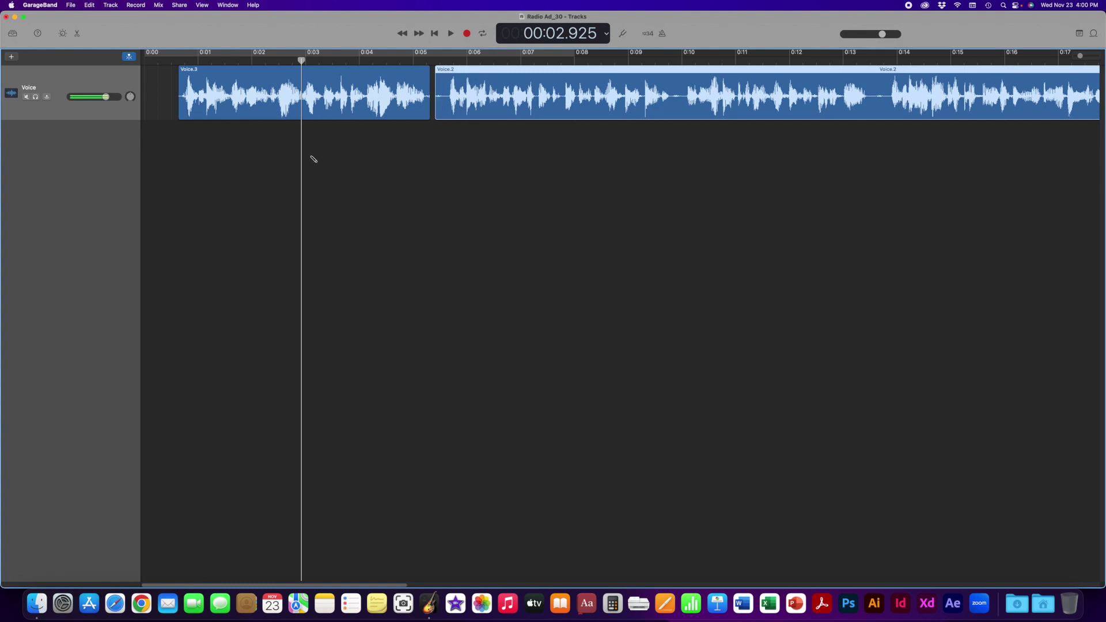
pyautogui.press('super+z')
pyautogui.press('super+z')
pyautogui.press('super+z')
pyautogui.press('super+z')
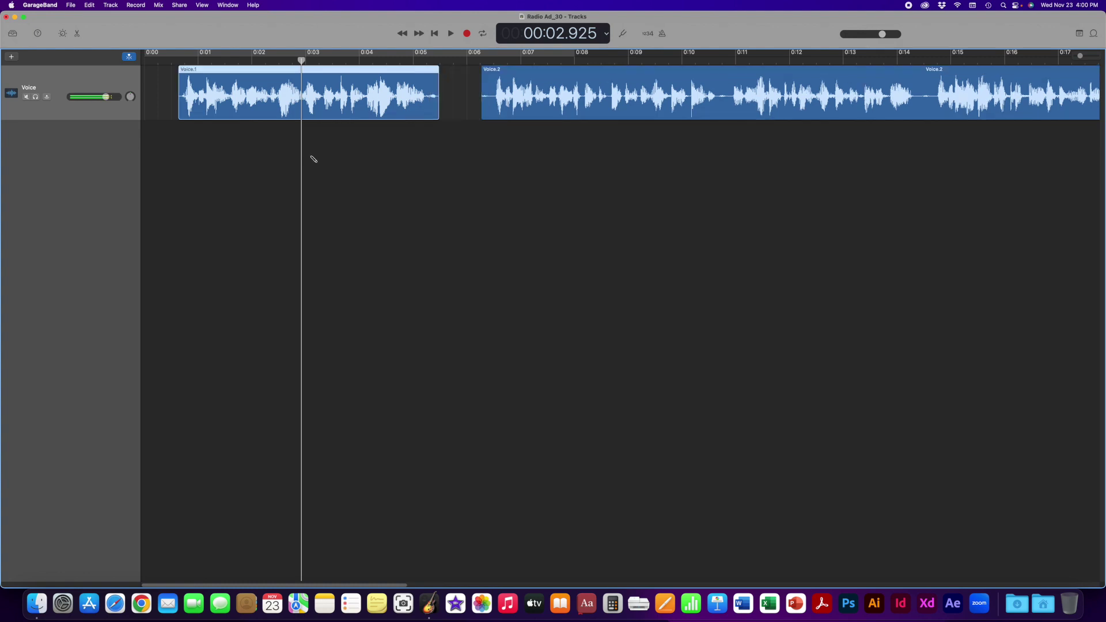
pyautogui.press('super+z')
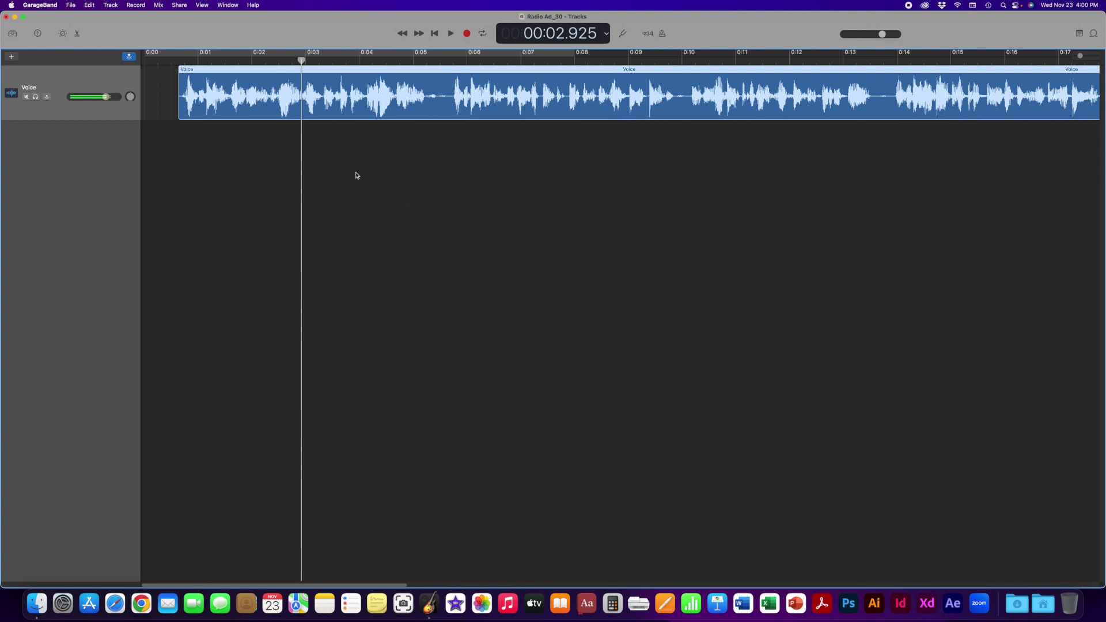
# Step: Play the original pause in the voice recording from about 5.1 s
pyautogui.click(301, 60)
pyautogui.moveTo(301, 59); pyautogui.dragTo(417, 60)
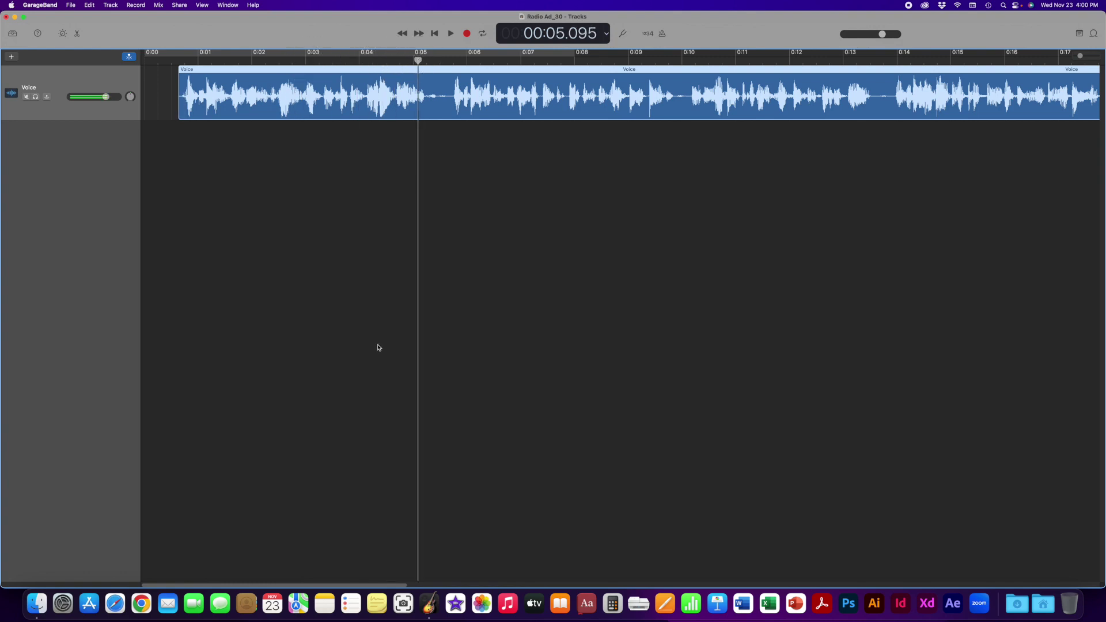
pyautogui.press('space')
pyautogui.press('space')
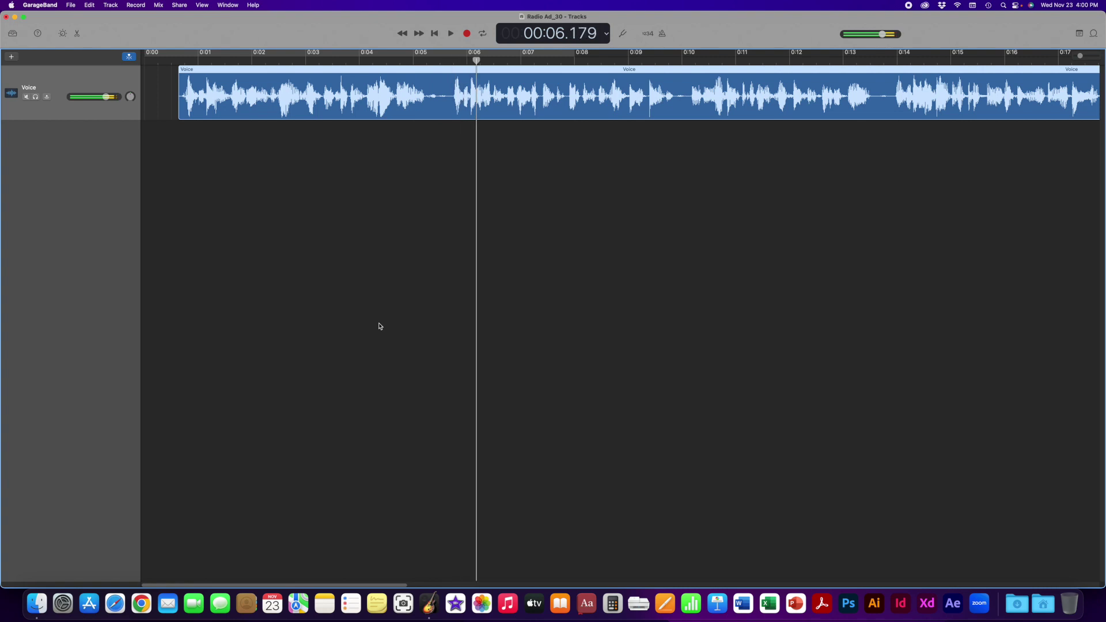
# Step: Trim the silent tail of the Voice region back to about 0:27
pyautogui.moveTo(475, 59); pyautogui.dragTo(1100, 67)
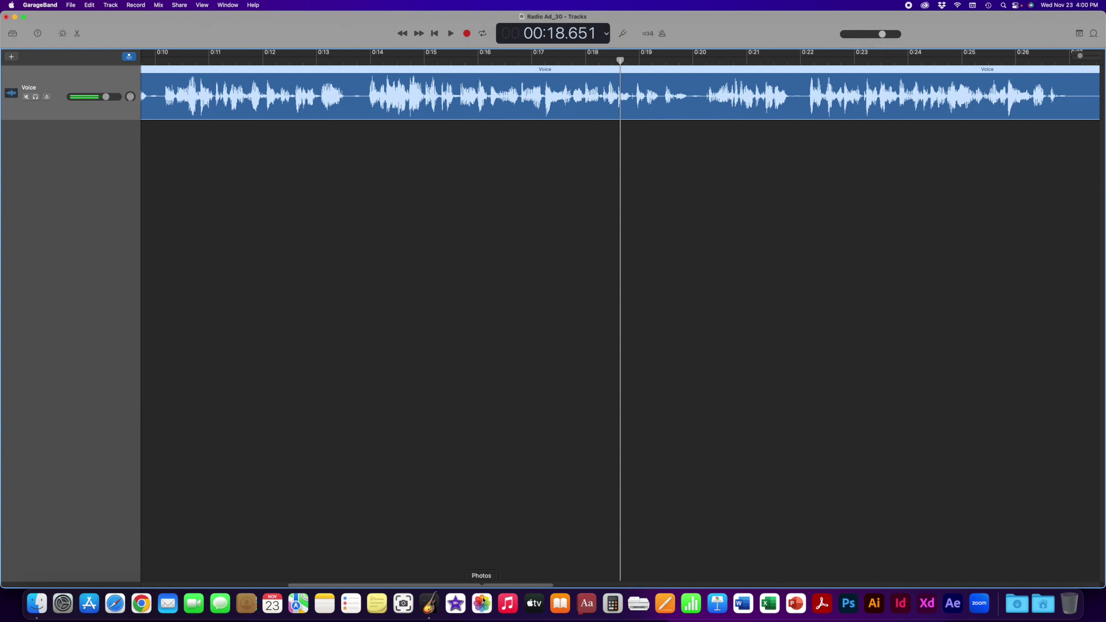
pyautogui.moveTo(528, 587); pyautogui.dragTo(669, 584)
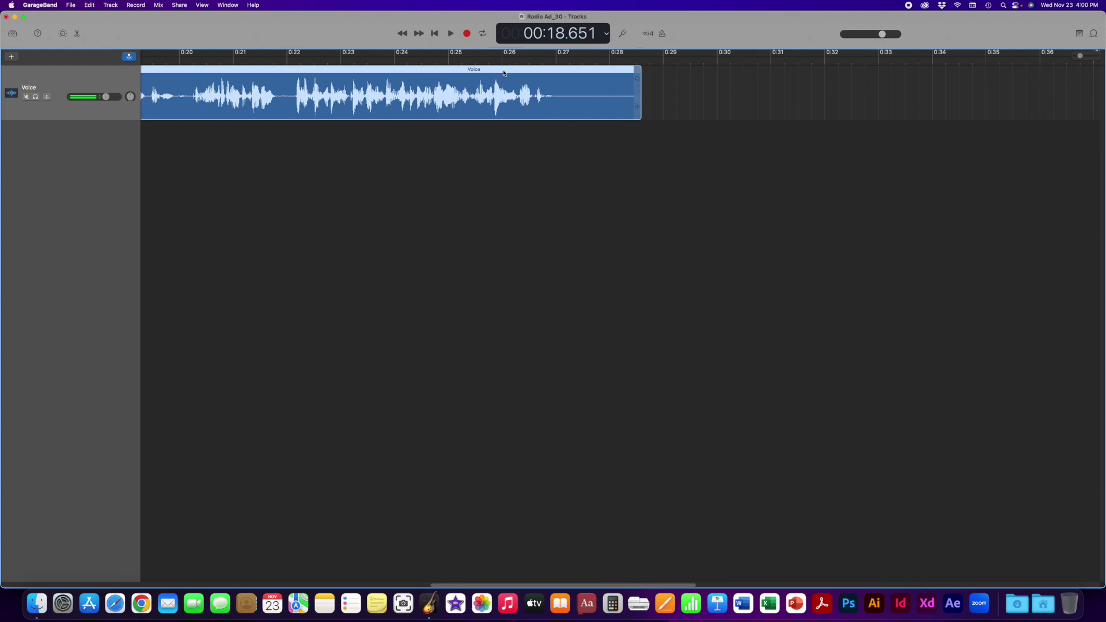
pyautogui.click(489, 56)
pyautogui.press('space')
pyautogui.press('space')
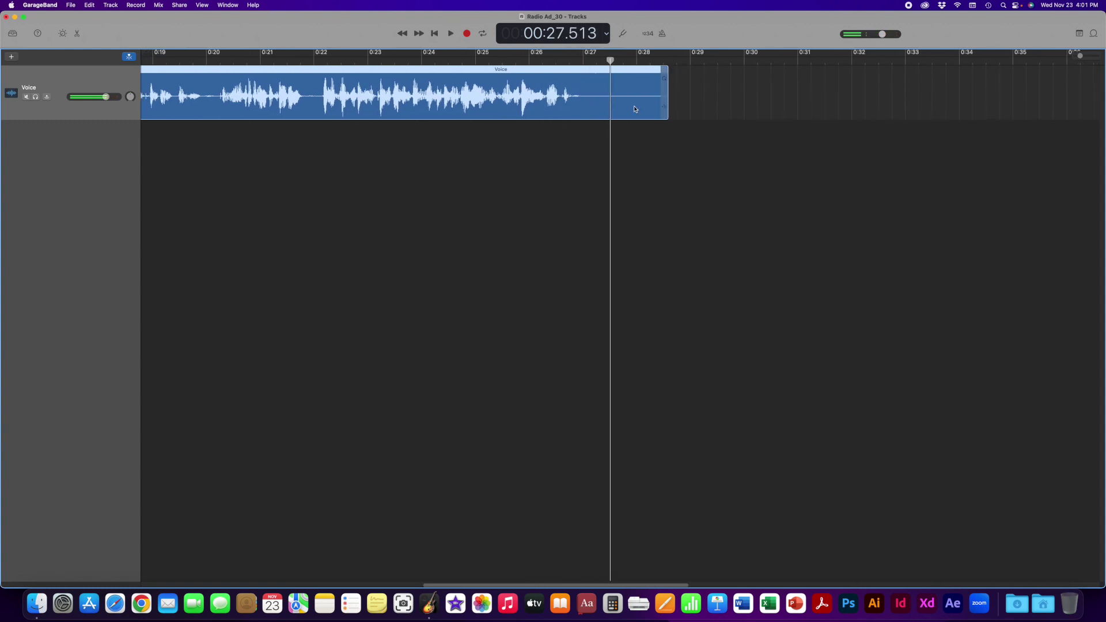
pyautogui.moveTo(666, 107); pyautogui.dragTo(584, 113)
# Step: Play the end of the trimmed voice recording from about 25.4 s
pyautogui.click(496, 57)
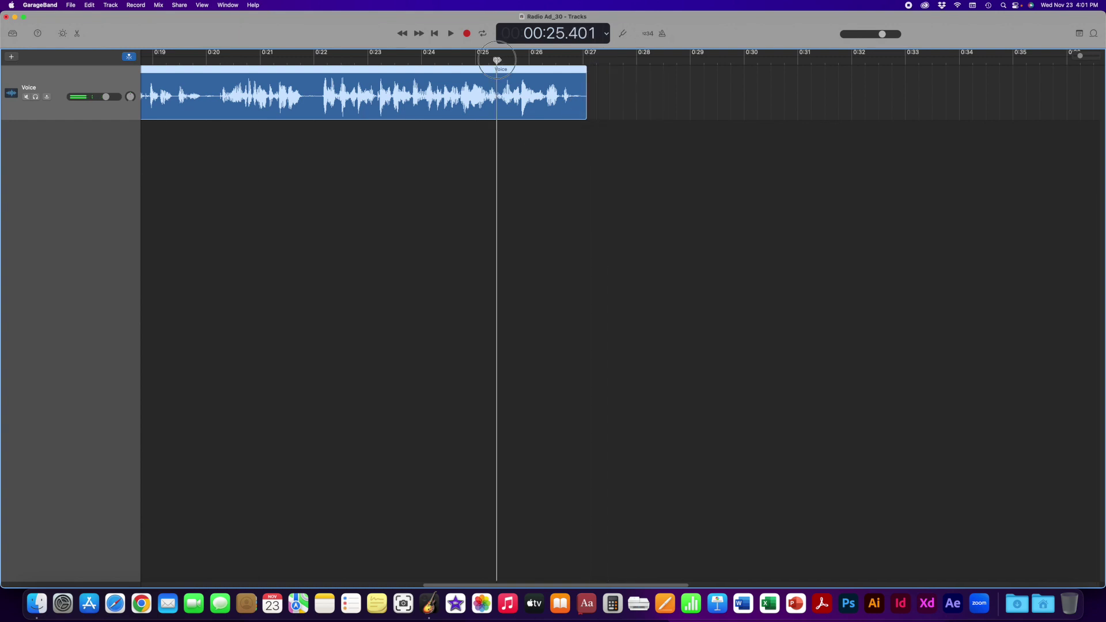
pyautogui.press('space')
pyautogui.hscroll(-2, 494, 71)
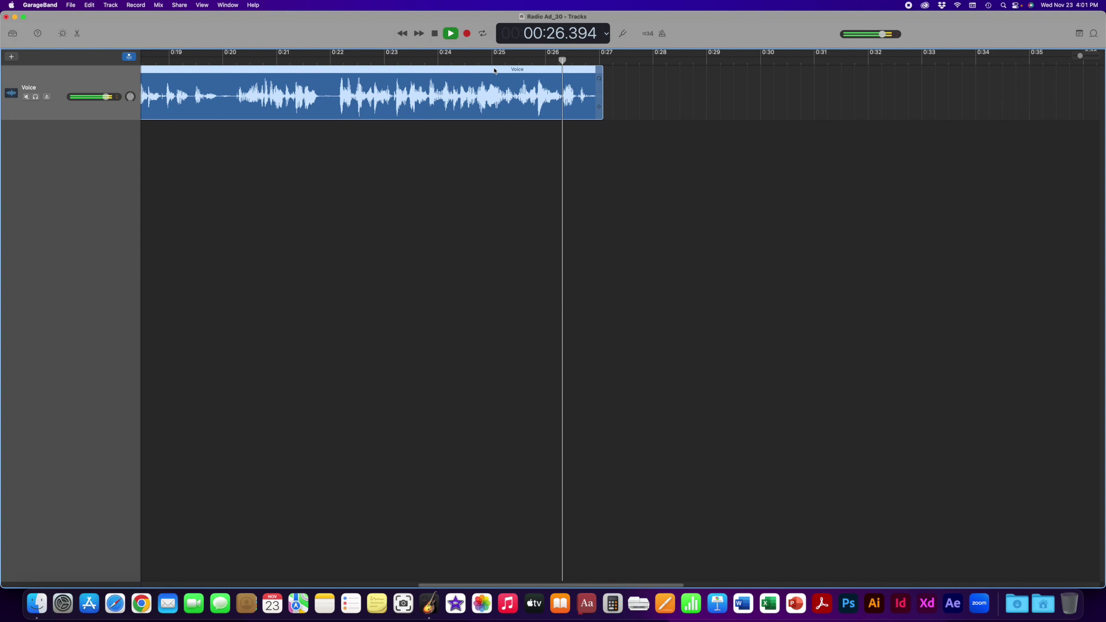
pyautogui.hscroll(2, 494, 70)
pyautogui.press('space')
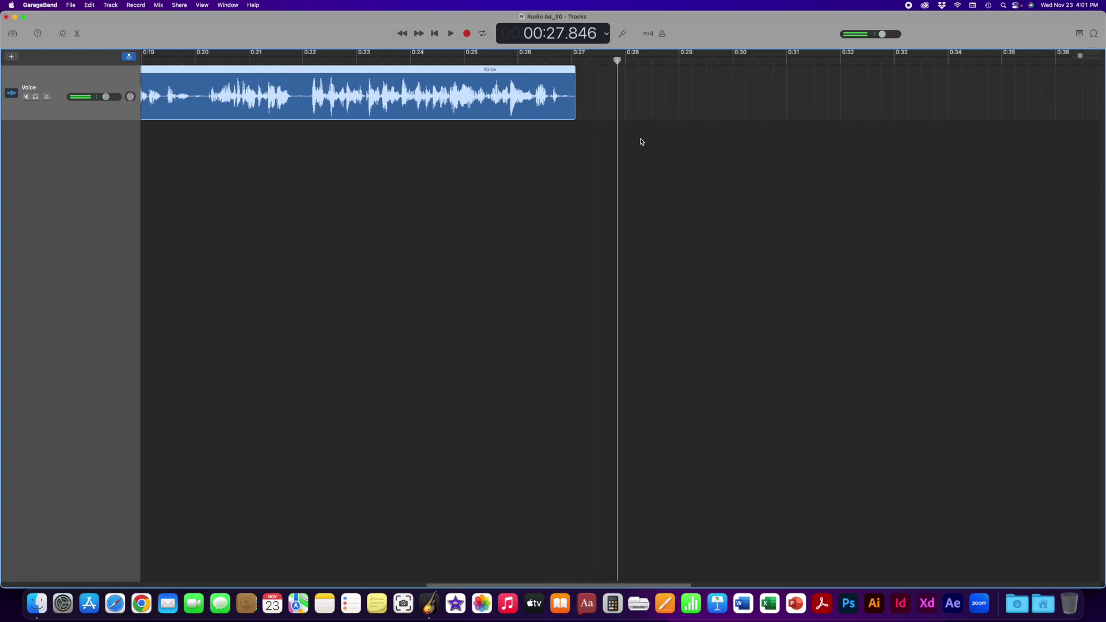
# Step: Mark the 30-second point with the playhead and move the Voice region so it starts at about 0:02
pyautogui.moveTo(605, 585); pyautogui.dragTo(146, 557)
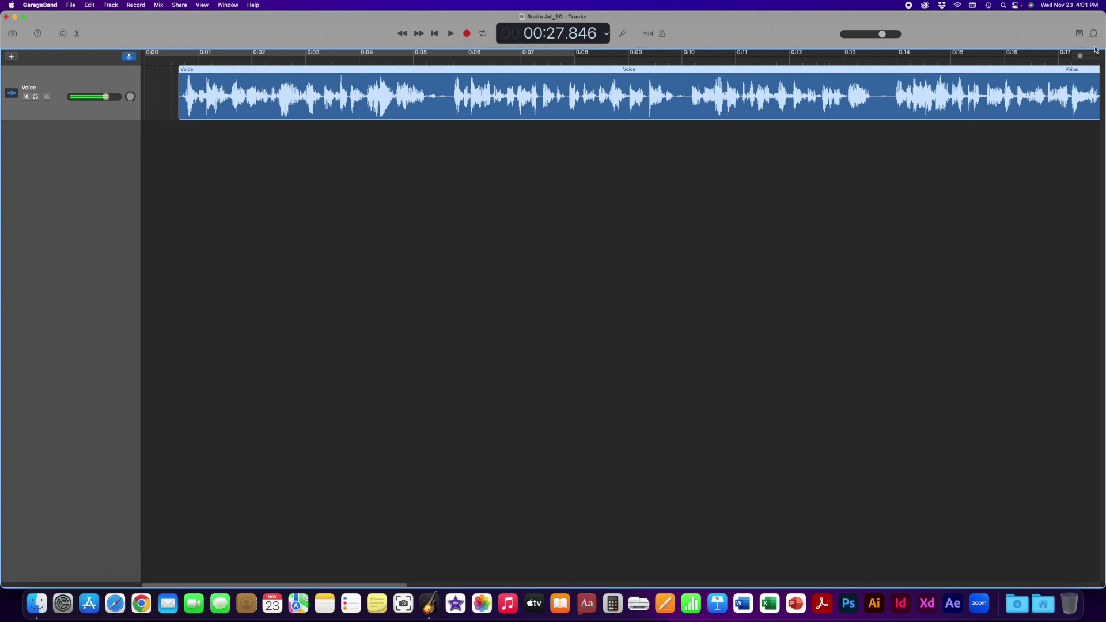
pyautogui.moveTo(1081, 58); pyautogui.dragTo(1077, 57)
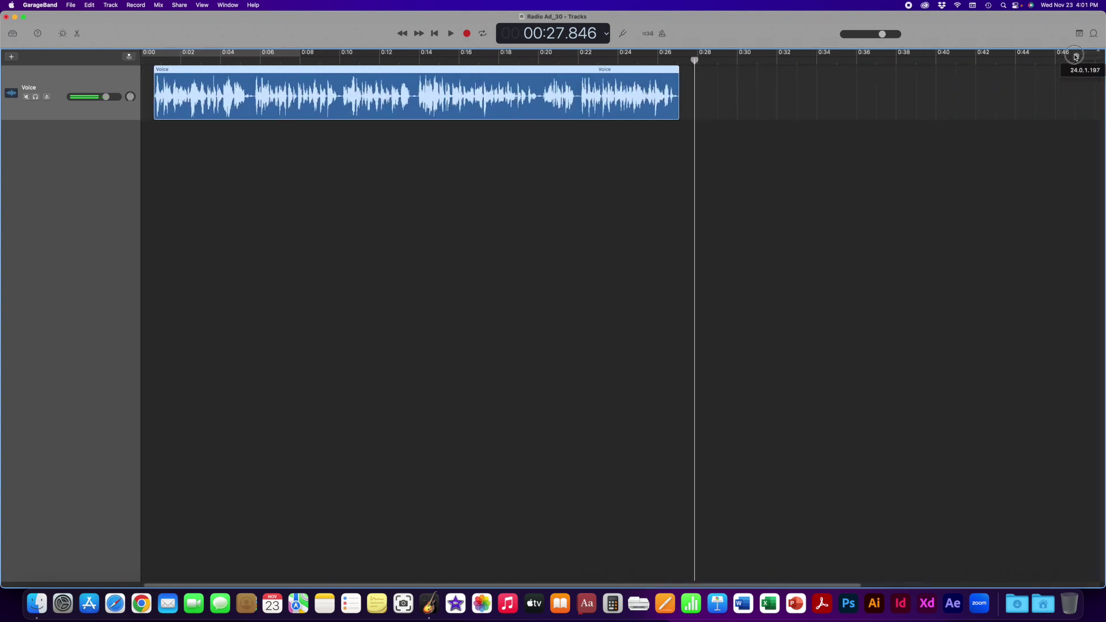
pyautogui.moveTo(217, 72); pyautogui.dragTo(262, 99)
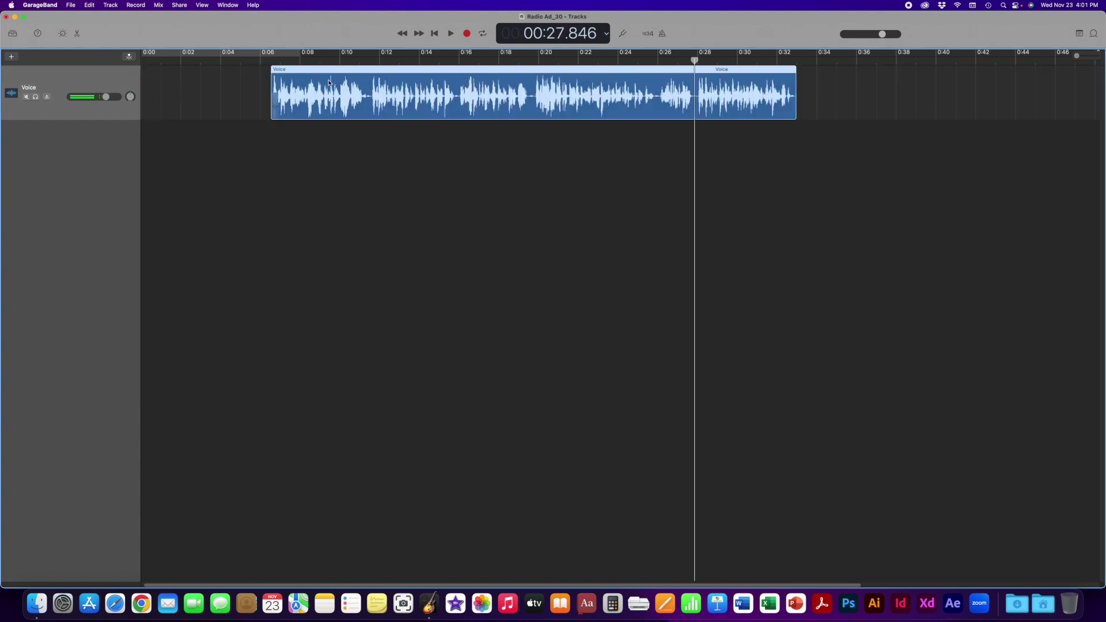
pyautogui.moveTo(309, 72); pyautogui.dragTo(227, 73)
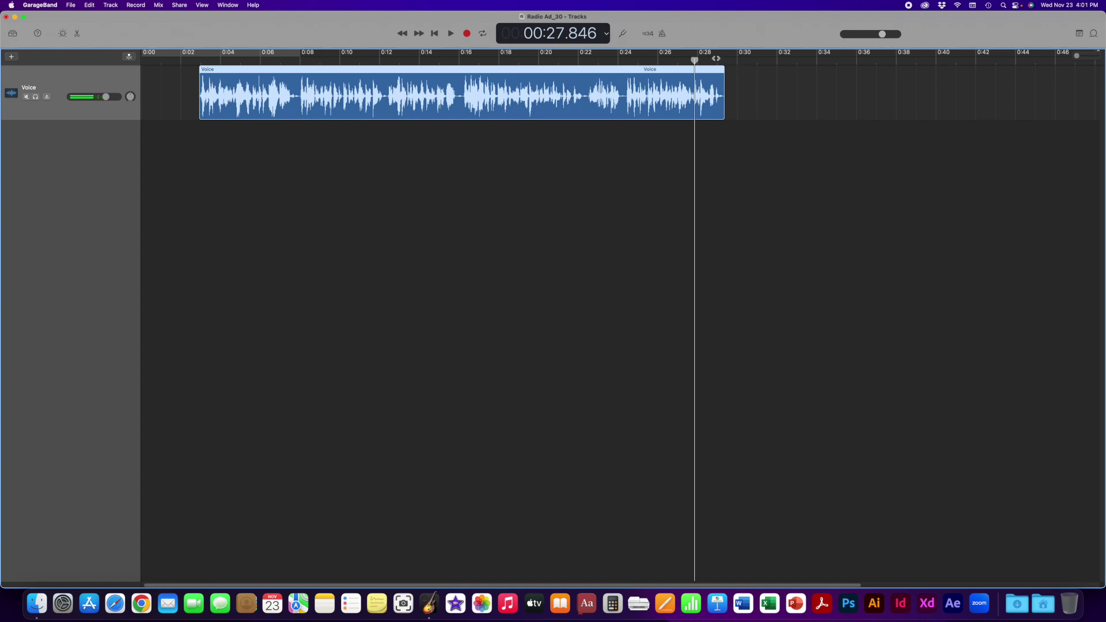
pyautogui.moveTo(694, 59); pyautogui.dragTo(737, 59)
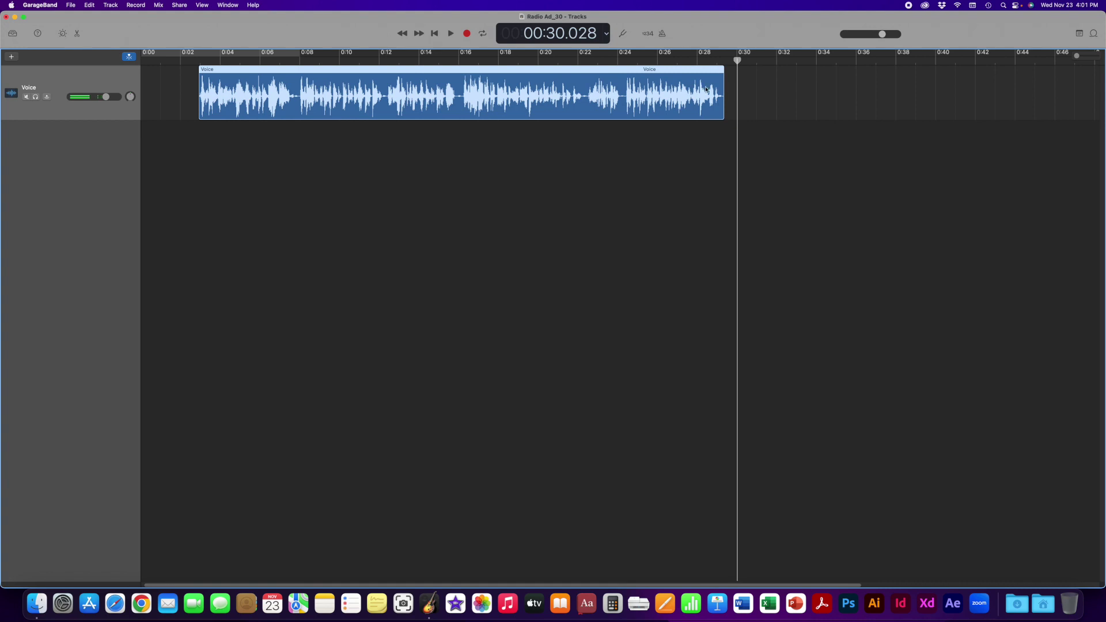
pyautogui.moveTo(268, 68)
pyautogui.mouseDown()
pyautogui.moveTo(232, 70)
pyautogui.moveTo(272, 69)
pyautogui.mouseUp()
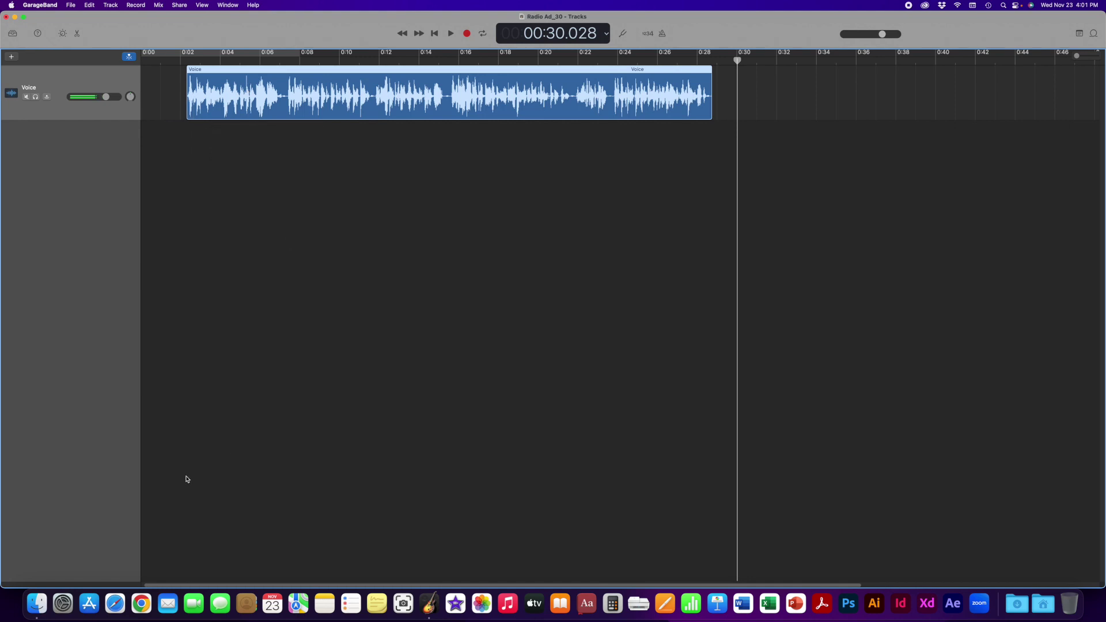
# Step: Import the Catch Up MP3 from the Radio Ad folder as a new track below Voice, near the timeline's start
pyautogui.click(37, 603)
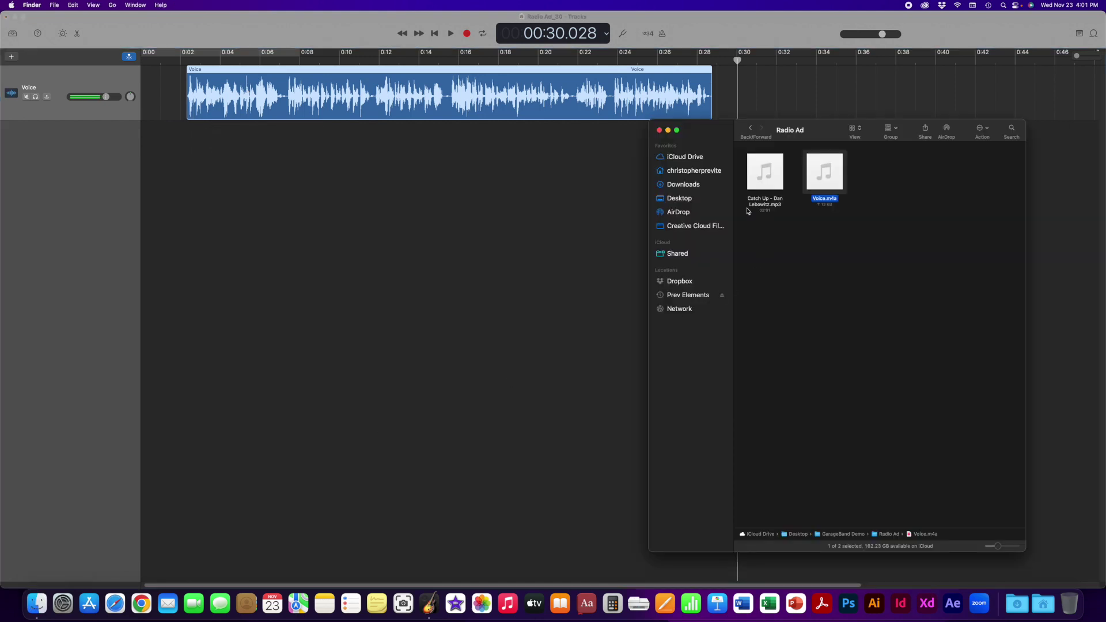
pyautogui.click(761, 173)
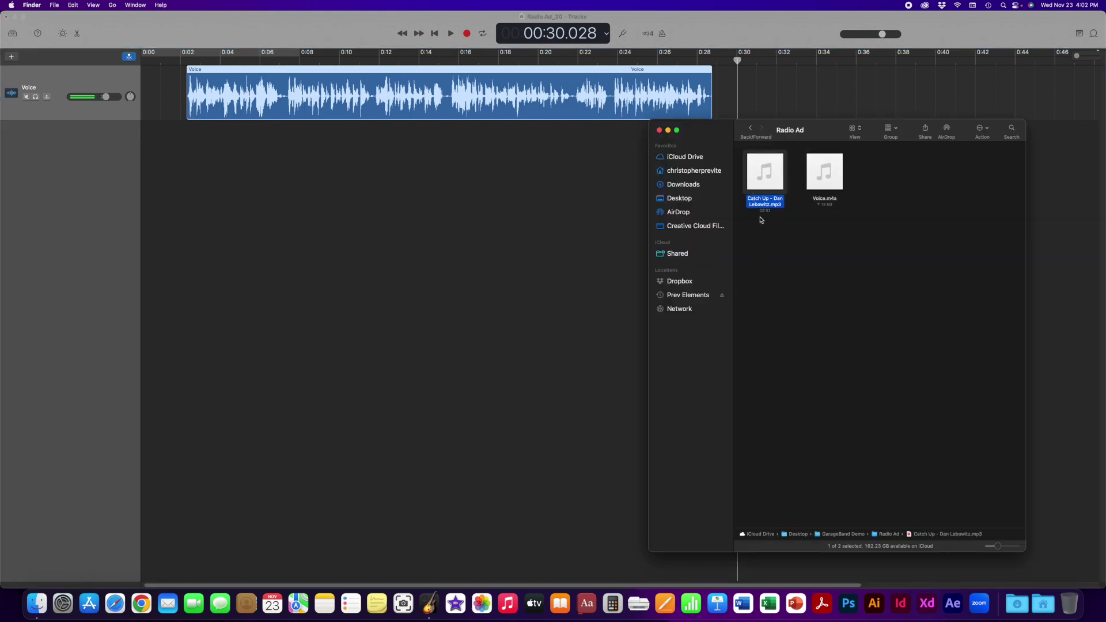
pyautogui.moveTo(758, 180)
pyautogui.moveTo(756, 184); pyautogui.dragTo(260, 206)
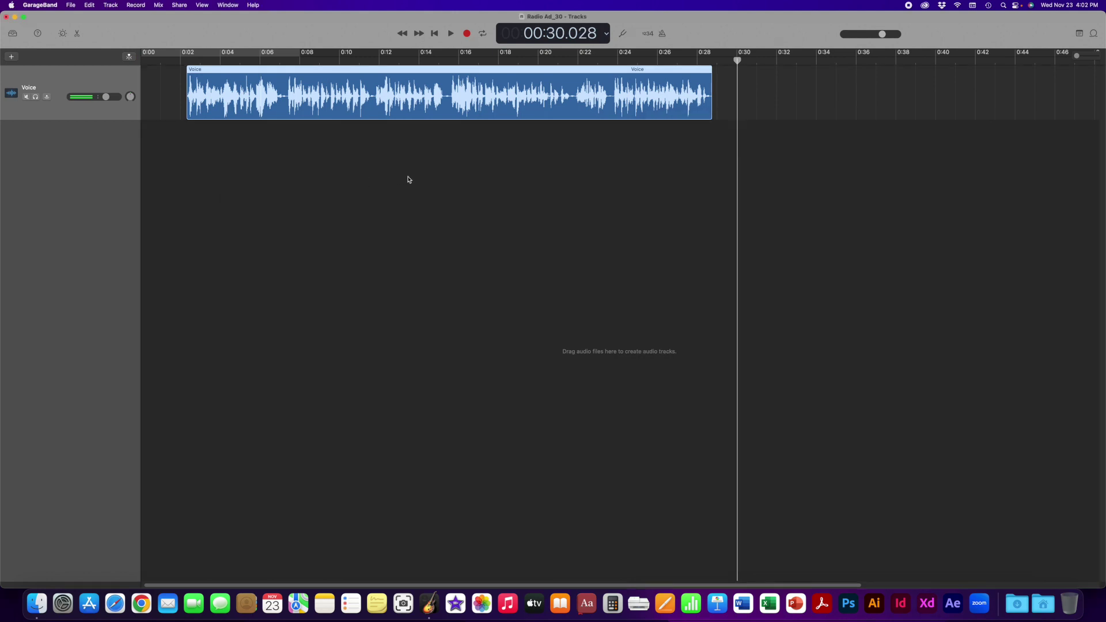
pyautogui.moveTo(433, 131); pyautogui.dragTo(328, 133)
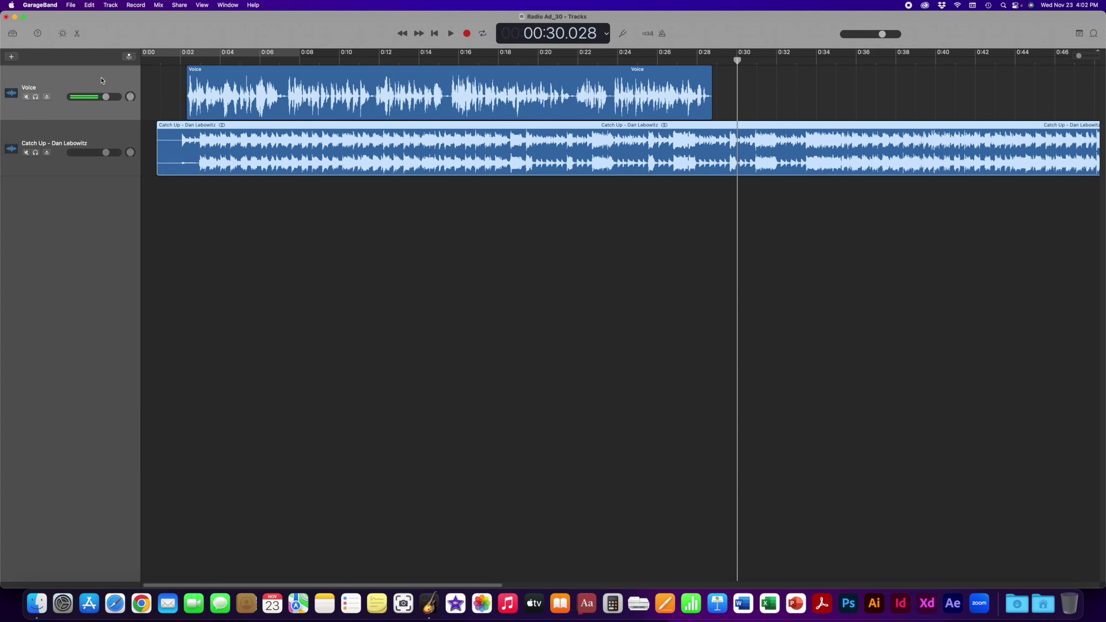
# Step: Move the Catch Up music region to the very start of the timeline at 0:00
pyautogui.doubleClick(29, 88)
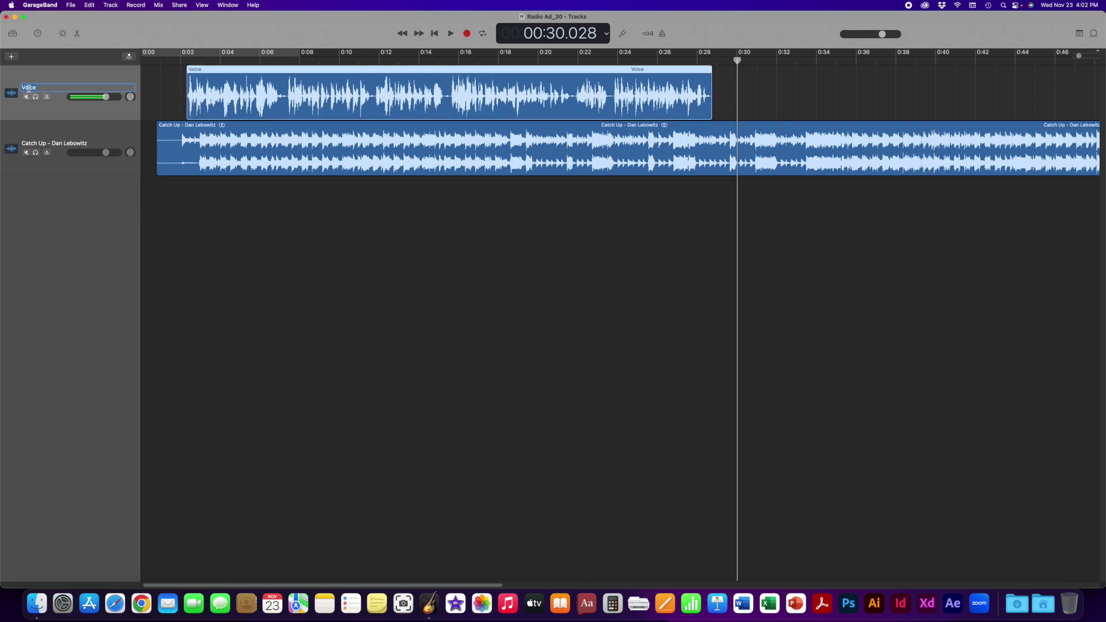
pyautogui.press('Return')
pyautogui.moveTo(272, 129); pyautogui.dragTo(253, 128)
pyautogui.click(175, 64)
pyautogui.press('Return')
pyautogui.click(129, 55)
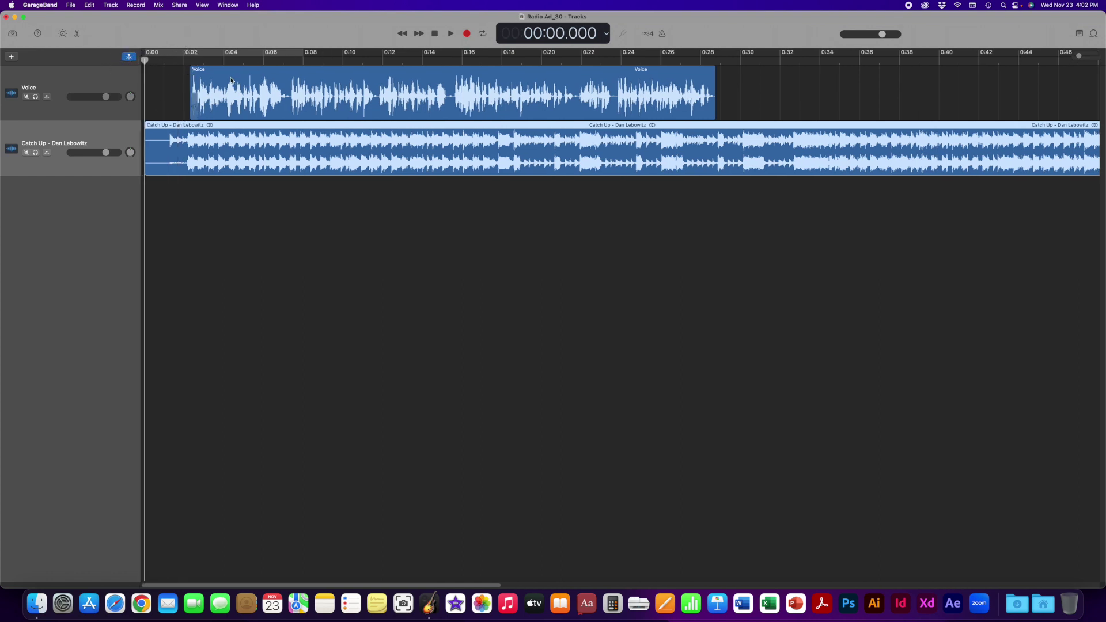
# Step: Play the voice and music together from the beginning to about 5 s
pyautogui.click(422, 54)
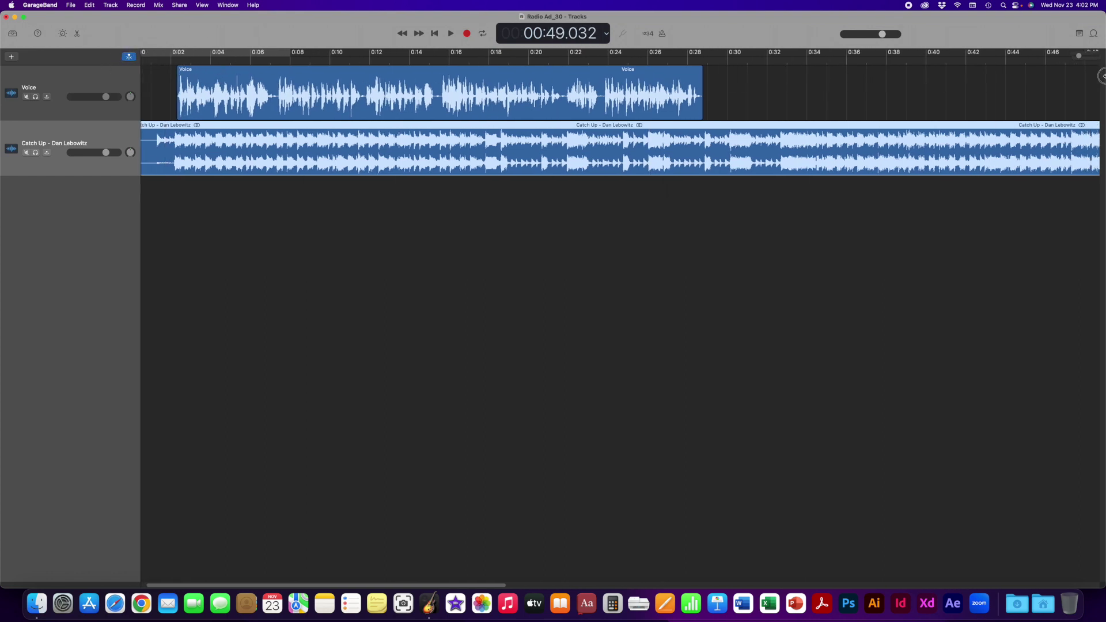
pyautogui.hscroll(-10, 488, 563)
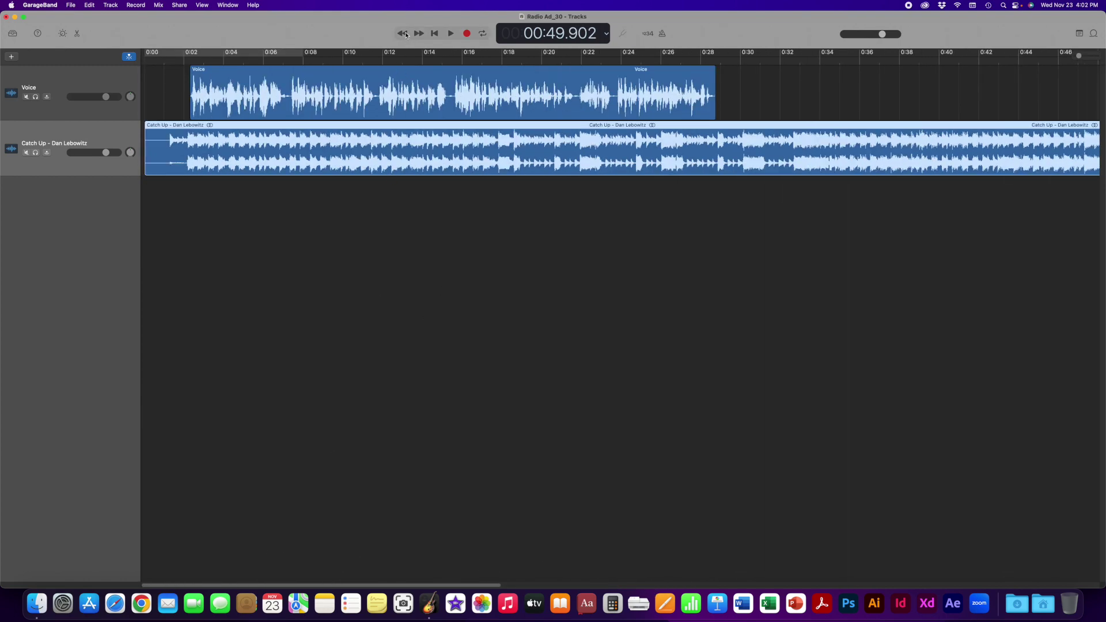
pyautogui.click(434, 33)
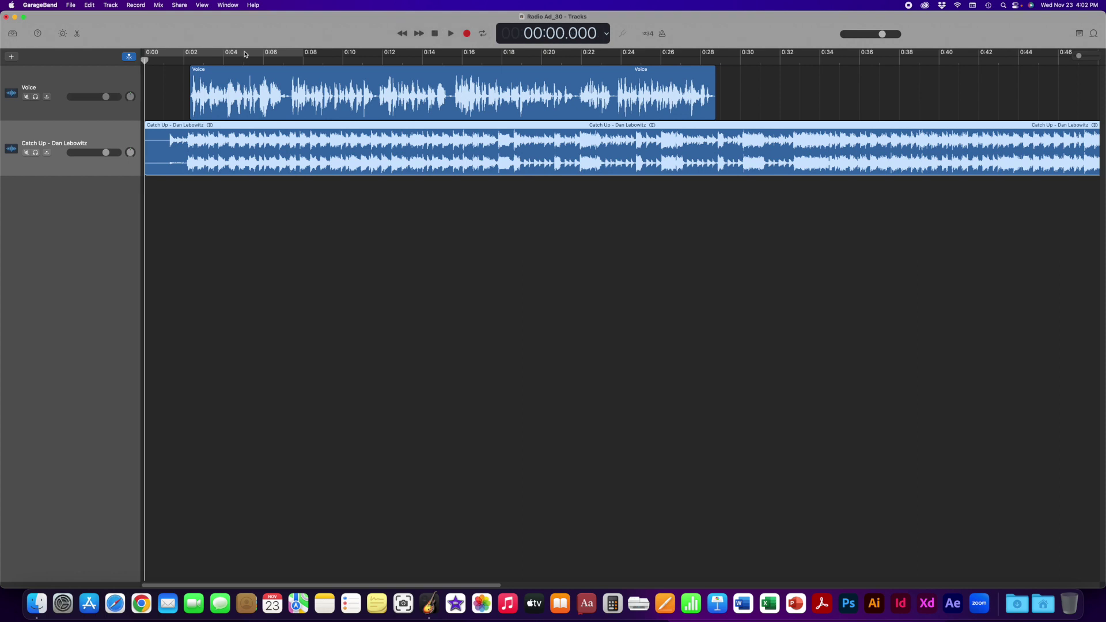
pyautogui.moveTo(144, 60)
pyautogui.mouseDown()
pyautogui.moveTo(155, 60)
pyautogui.moveTo(144, 60)
pyautogui.mouseUp()
pyautogui.press('space')
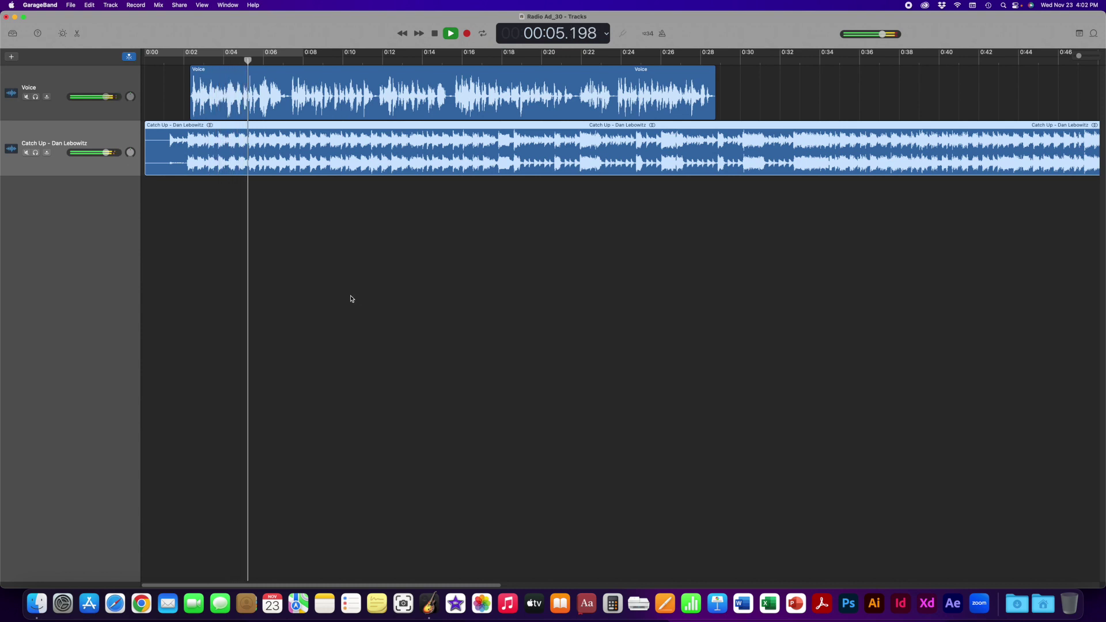
pyautogui.press('space')
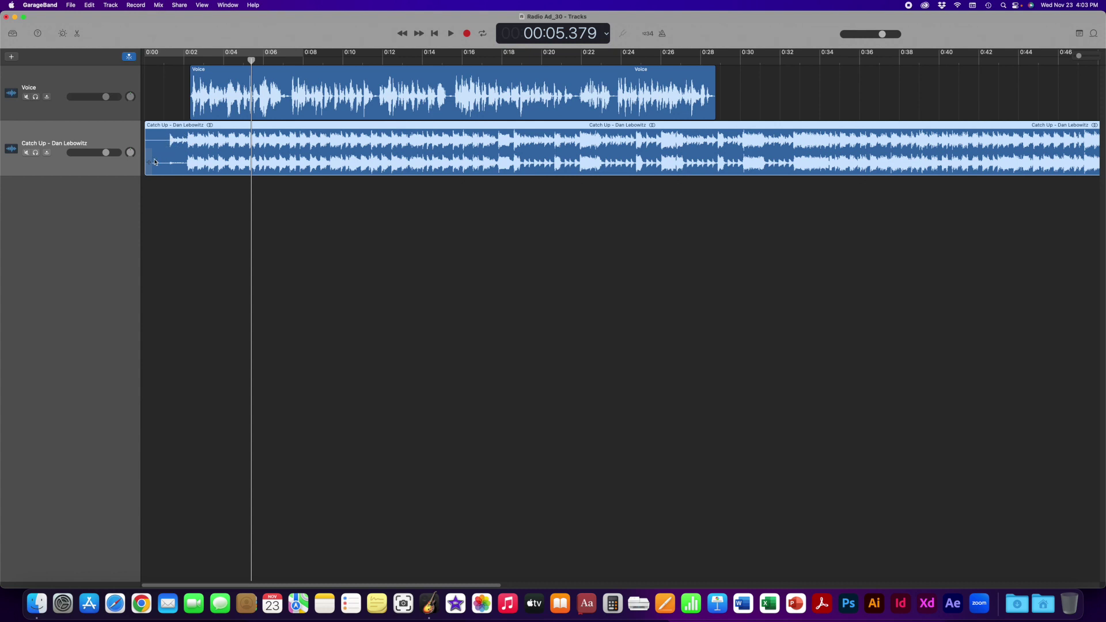
# Step: Trim about 1 s of silence off the start of the Catch Up region, move it back to 0:00 and play the opening
pyautogui.moveTo(148, 163); pyautogui.dragTo(171, 160)
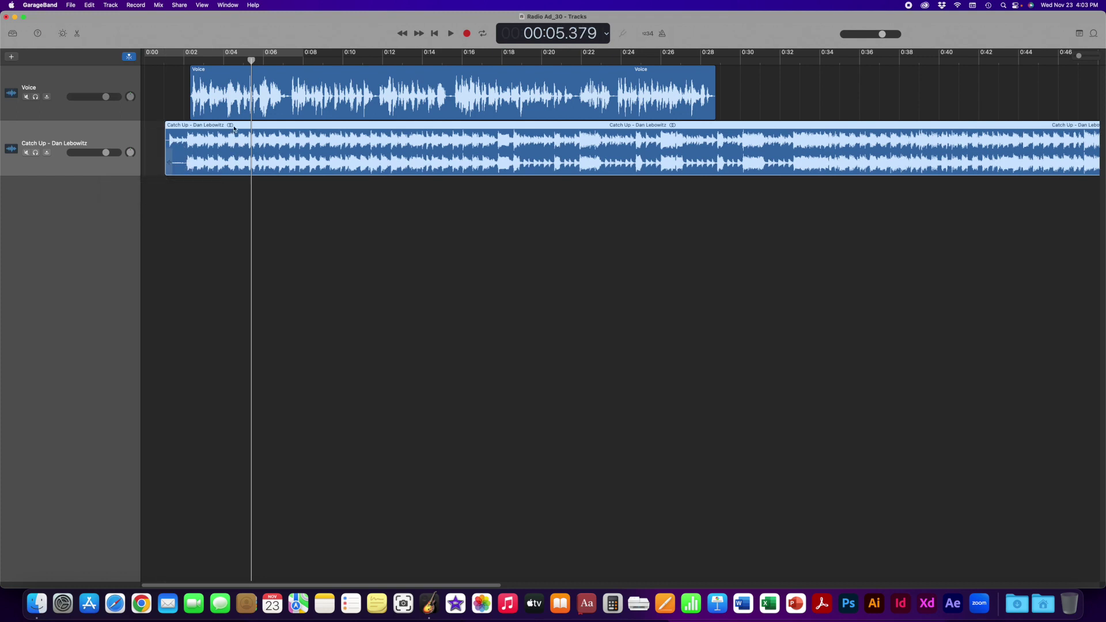
pyautogui.moveTo(272, 126); pyautogui.dragTo(252, 126)
pyautogui.moveTo(251, 63); pyautogui.dragTo(118, 60)
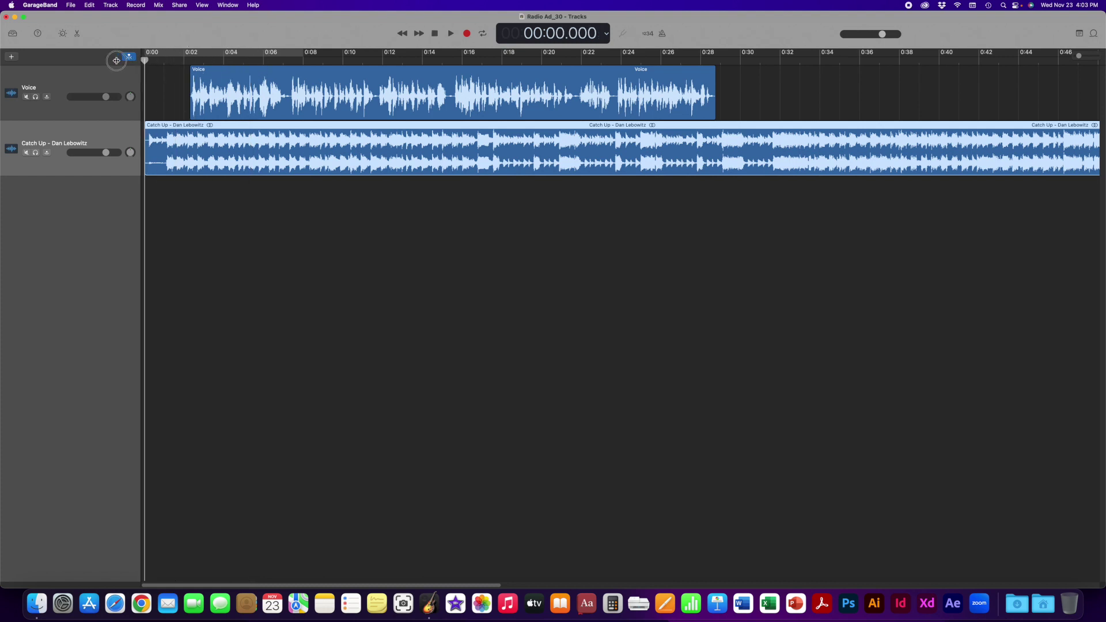
pyautogui.press('space')
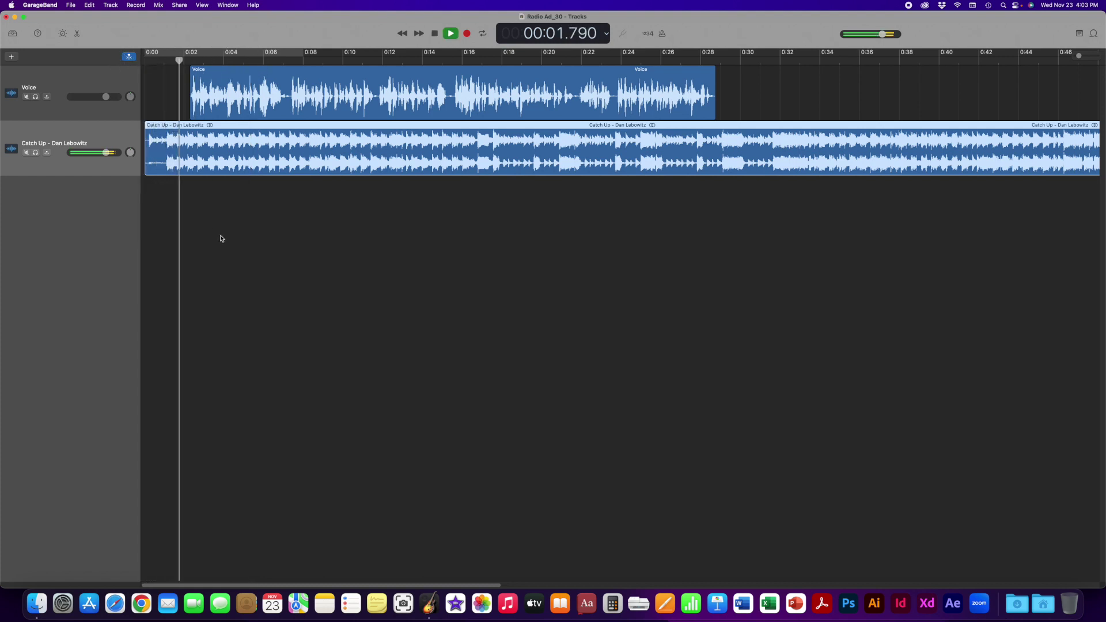
pyautogui.press('space')
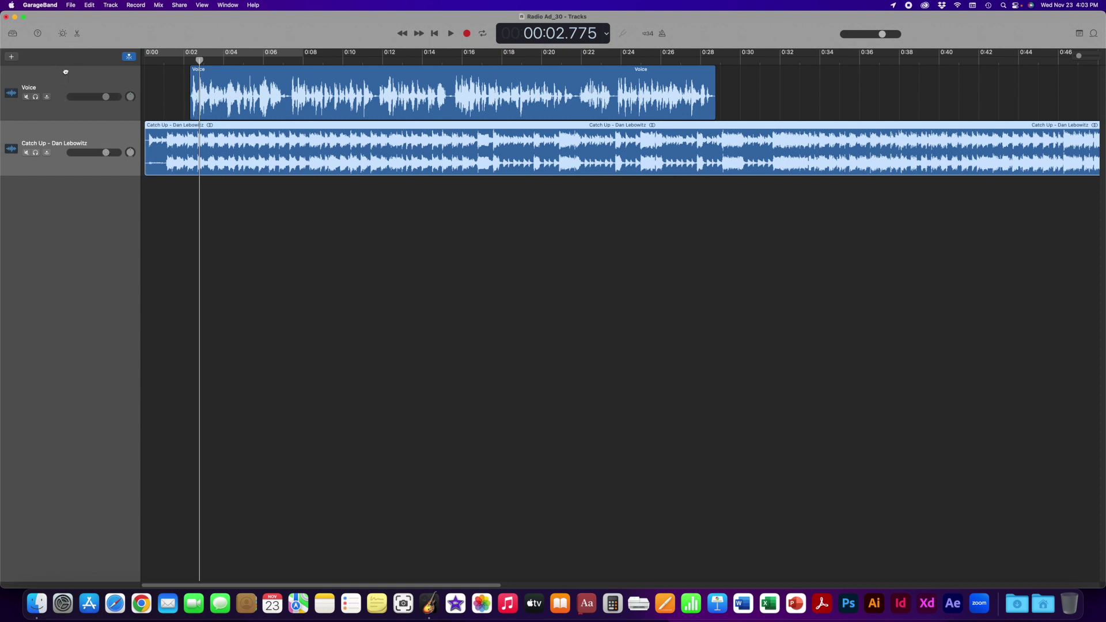
# Step: Lower the Catch Up track's volume below the voice and play the mix from the beginning to about 8 s
pyautogui.press('super+a')
pyautogui.click(64, 168)
pyautogui.click(883, 34)
pyautogui.moveTo(105, 154); pyautogui.dragTo(65, 157)
pyautogui.press('Return')
pyautogui.press('space')
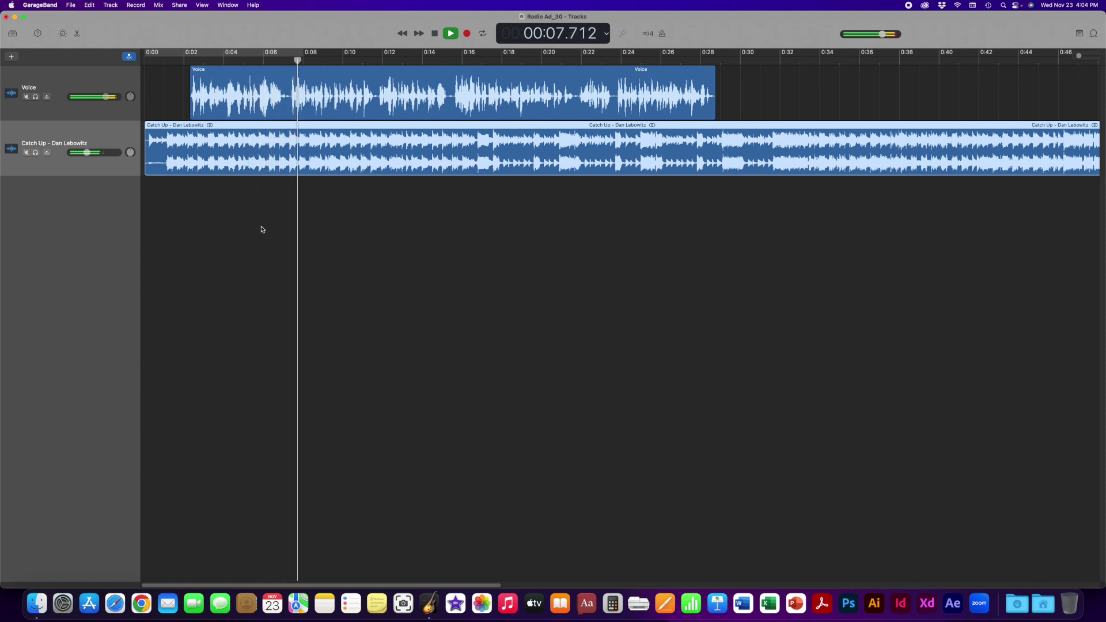
pyautogui.press('space')
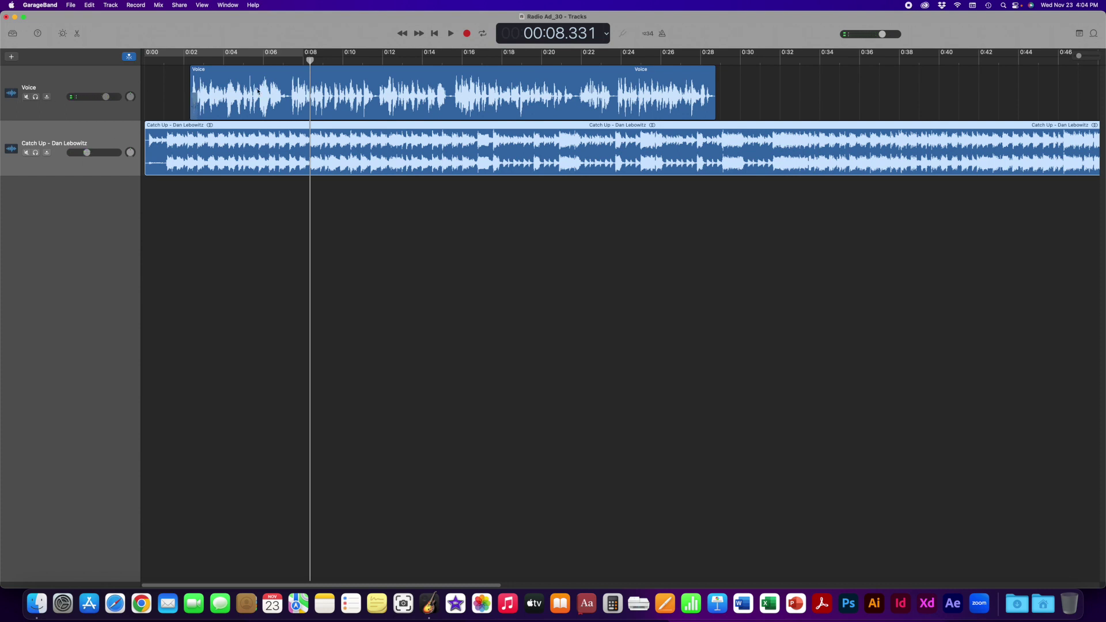
# Step: Mute the Voice track and play the Catch Up music alone from the beginning to about 32 s
pyautogui.click(125, 79)
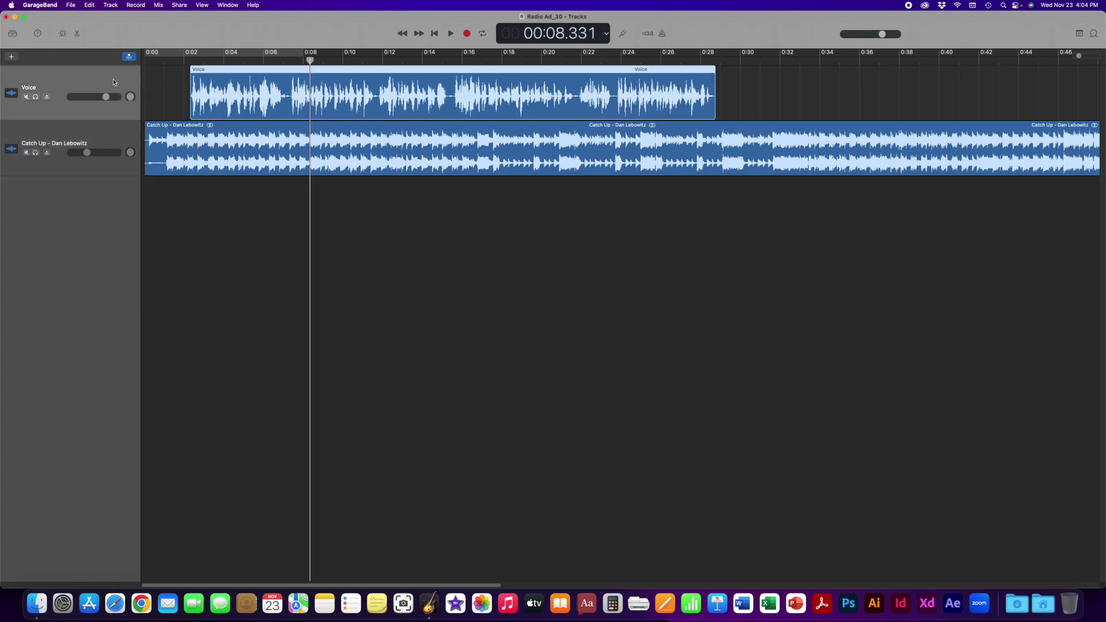
pyautogui.click(26, 97)
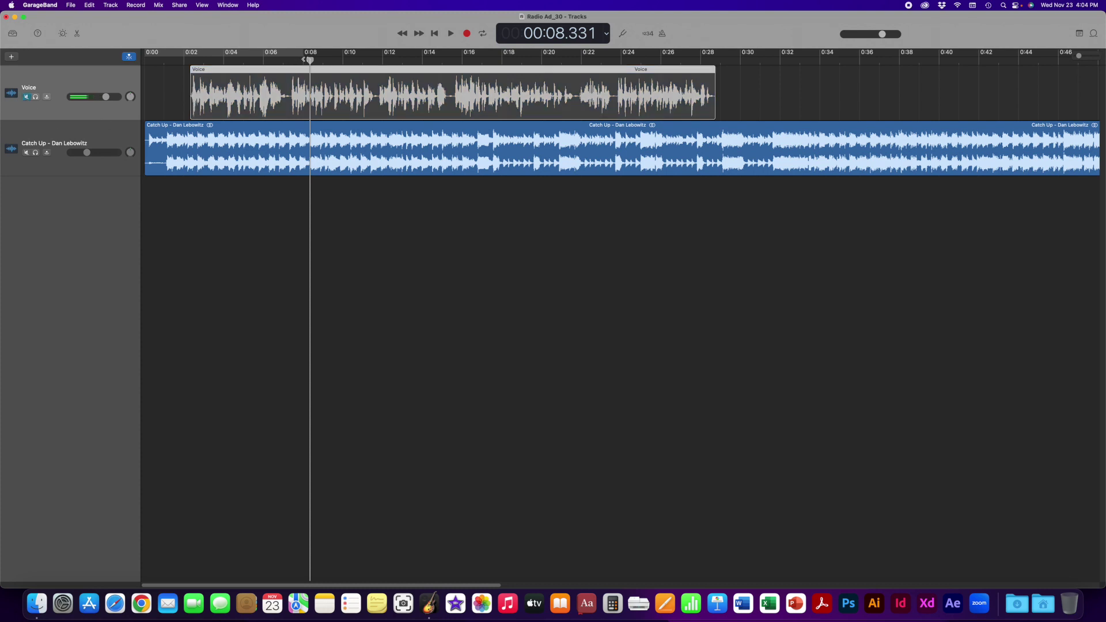
pyautogui.moveTo(310, 60); pyautogui.dragTo(129, 83)
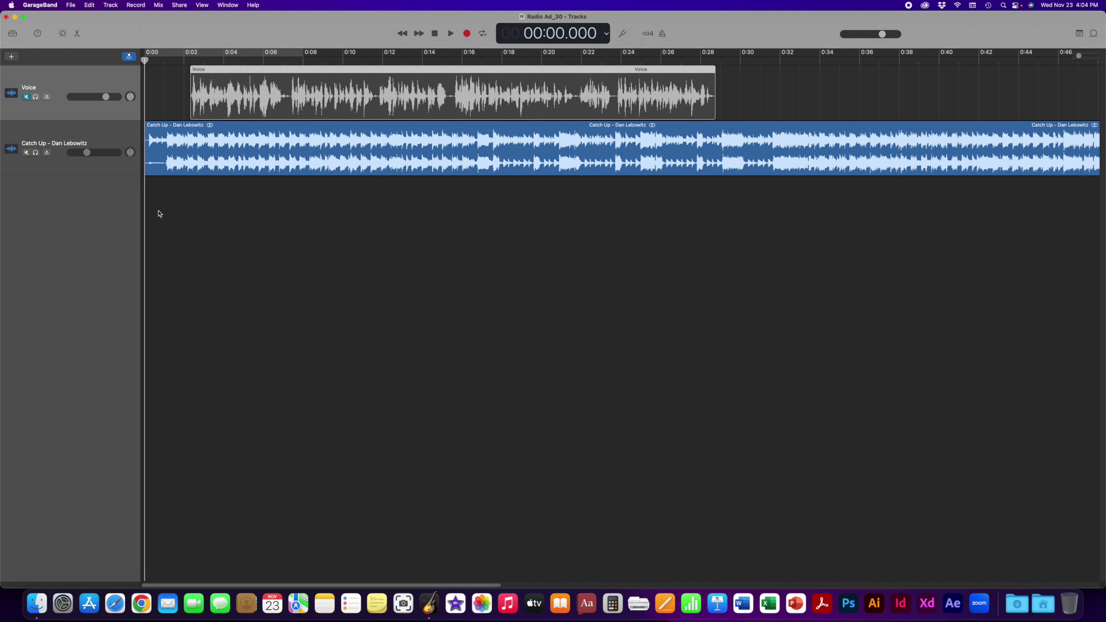
pyautogui.press('space')
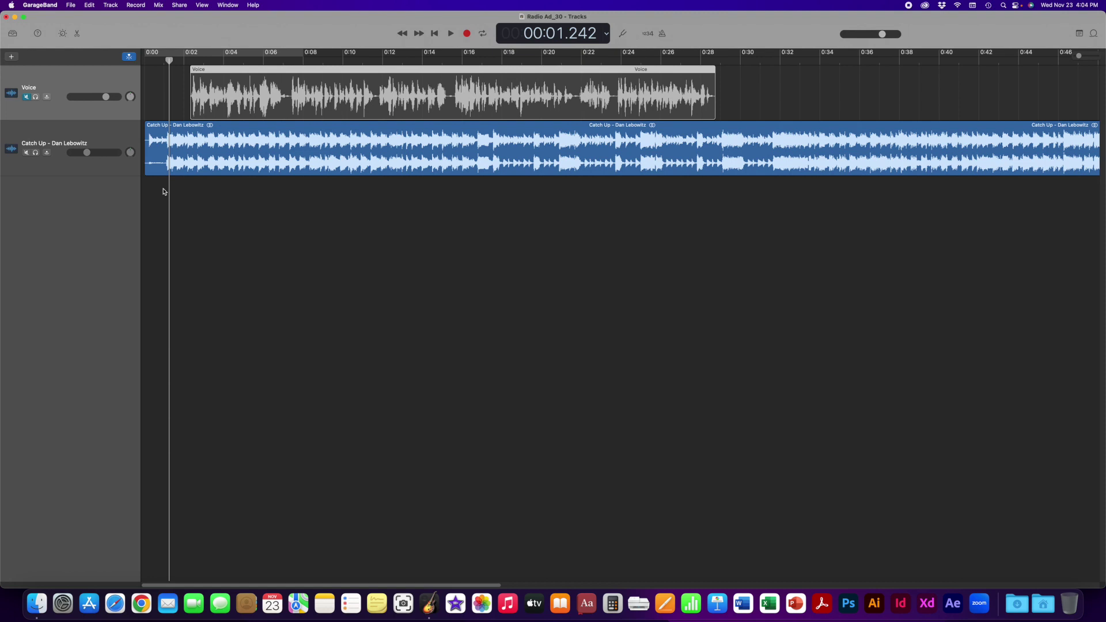
pyautogui.press('space')
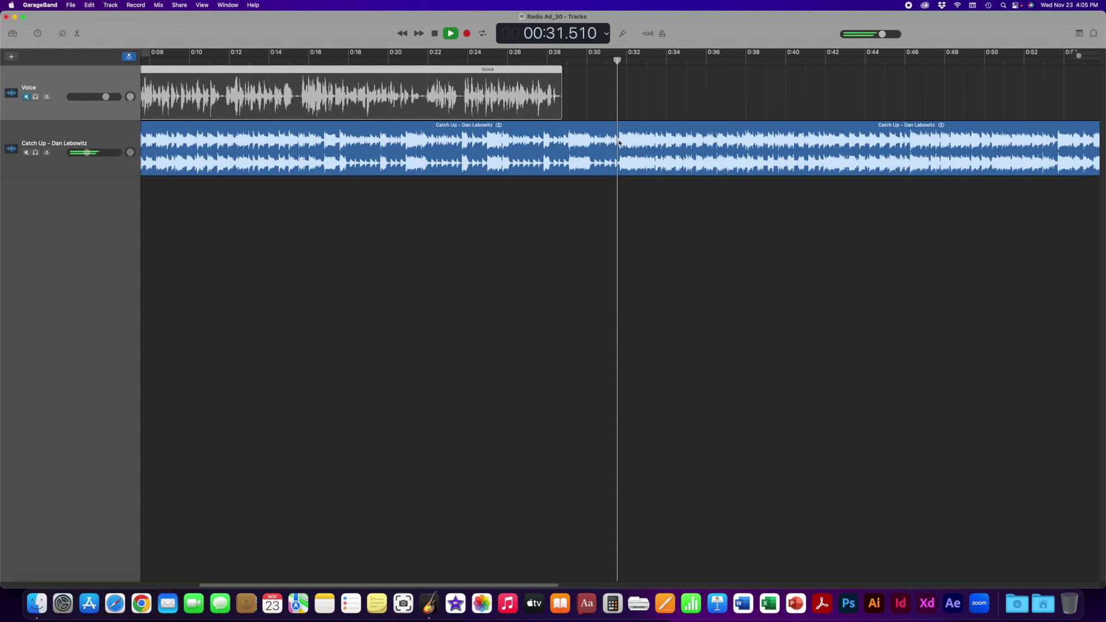
pyautogui.press('space')
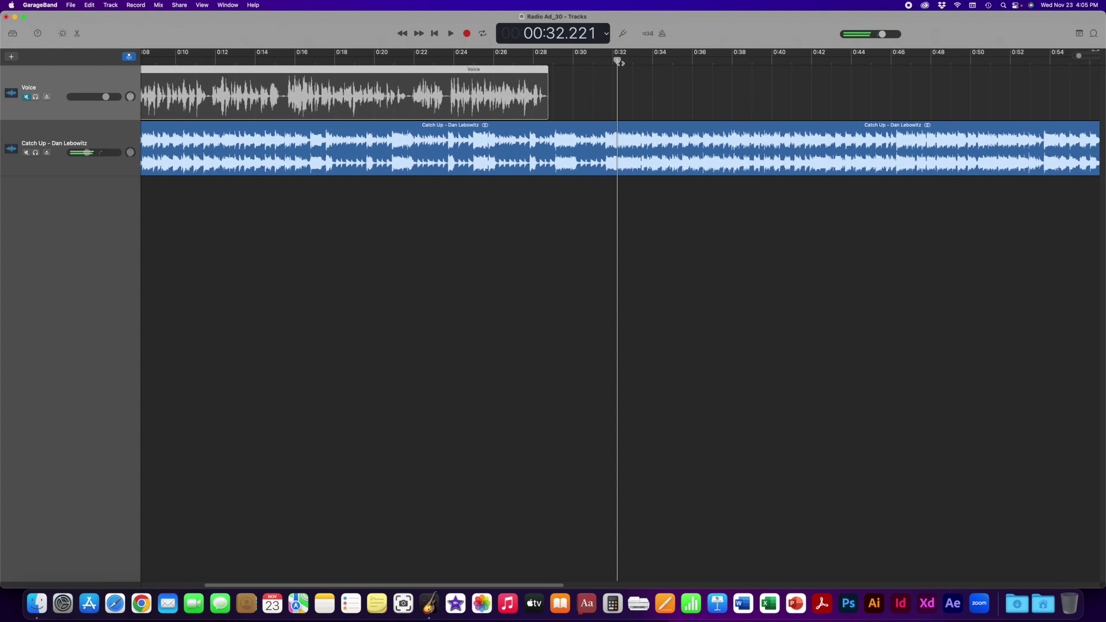
# Step: Return to 0:00 and replay the opening of the music alone, pausing at about 5 s
pyautogui.moveTo(619, 61); pyautogui.dragTo(2, 66)
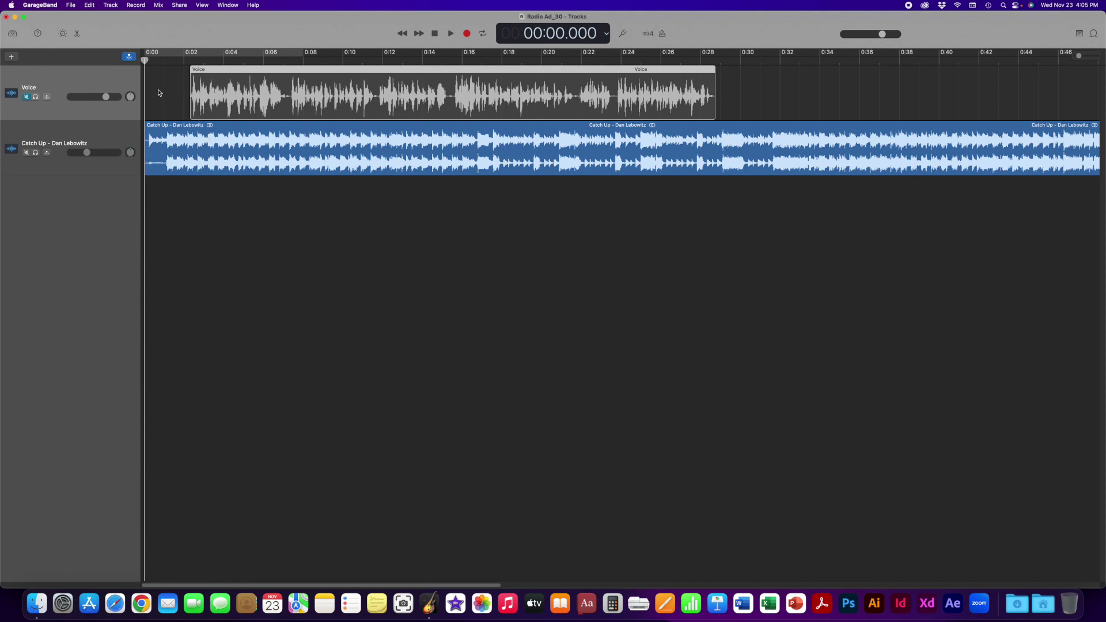
pyautogui.press('space')
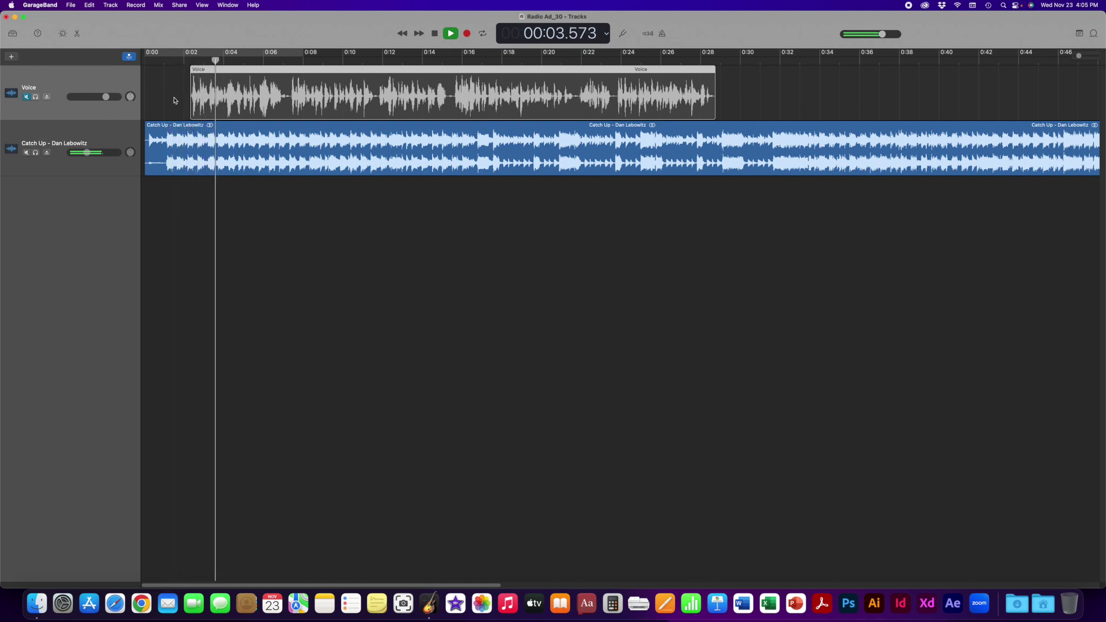
pyautogui.press('space')
pyautogui.press('space')
pyautogui.press('space')
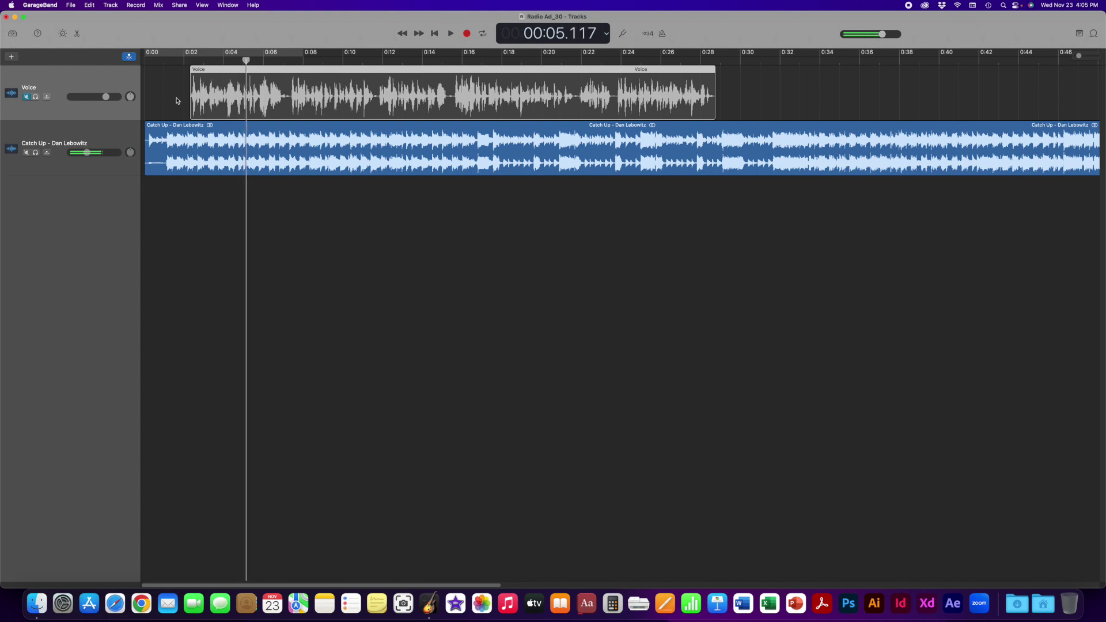
pyautogui.press('space')
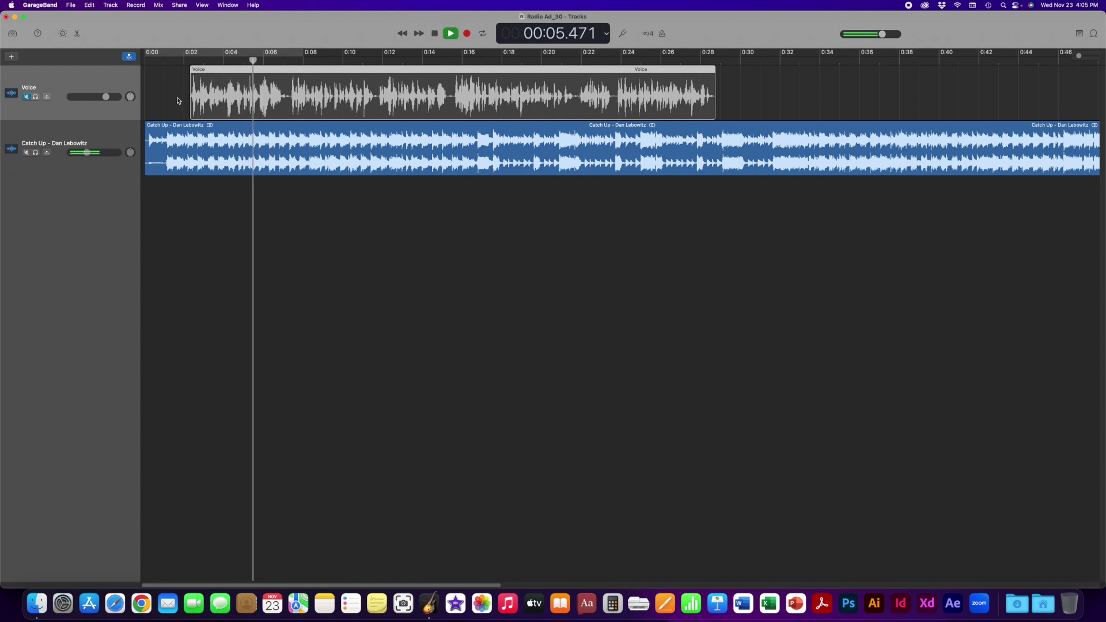
pyautogui.press('space')
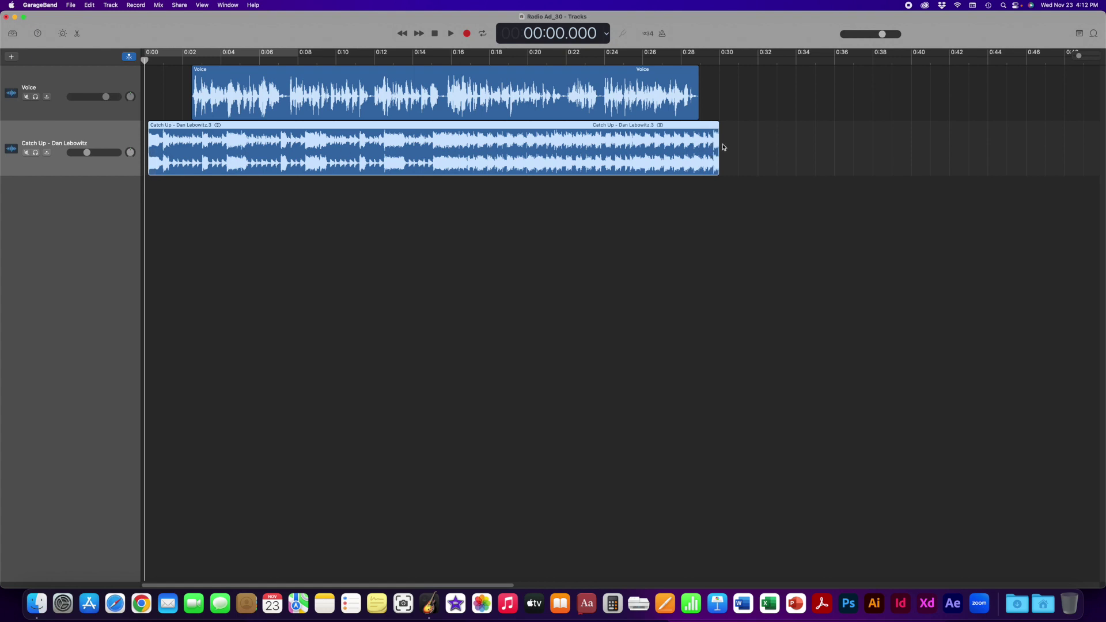
# Step: Play the voice and music mix from 0:00 to about 30 s, raising the master volume slightly during playback
pyautogui.click(308, 73)
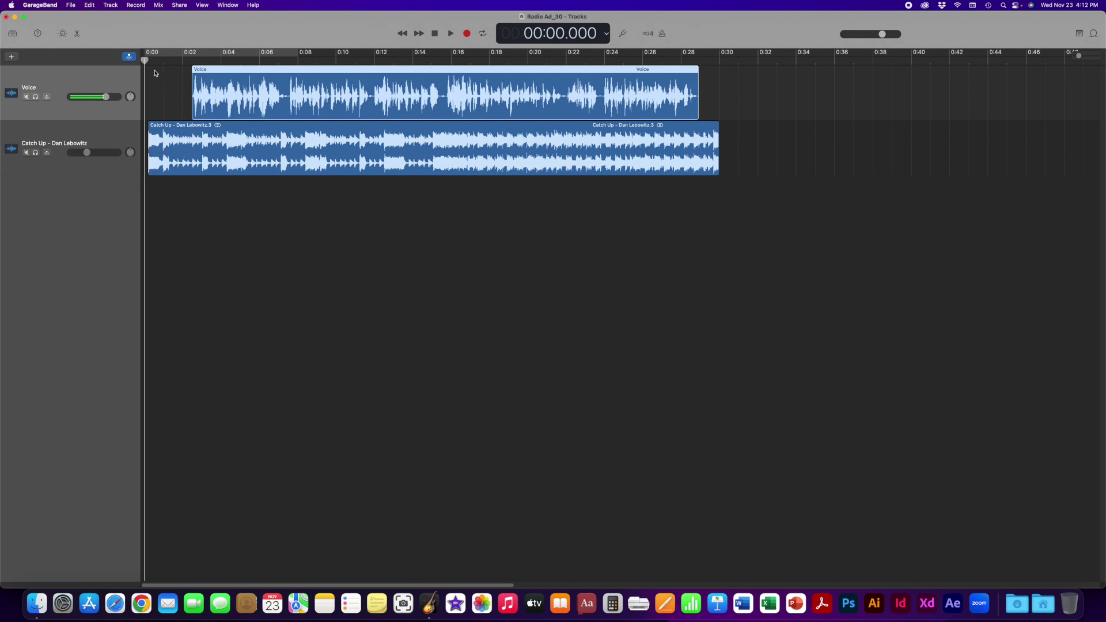
pyautogui.moveTo(148, 59); pyautogui.dragTo(145, 59)
pyautogui.press('space')
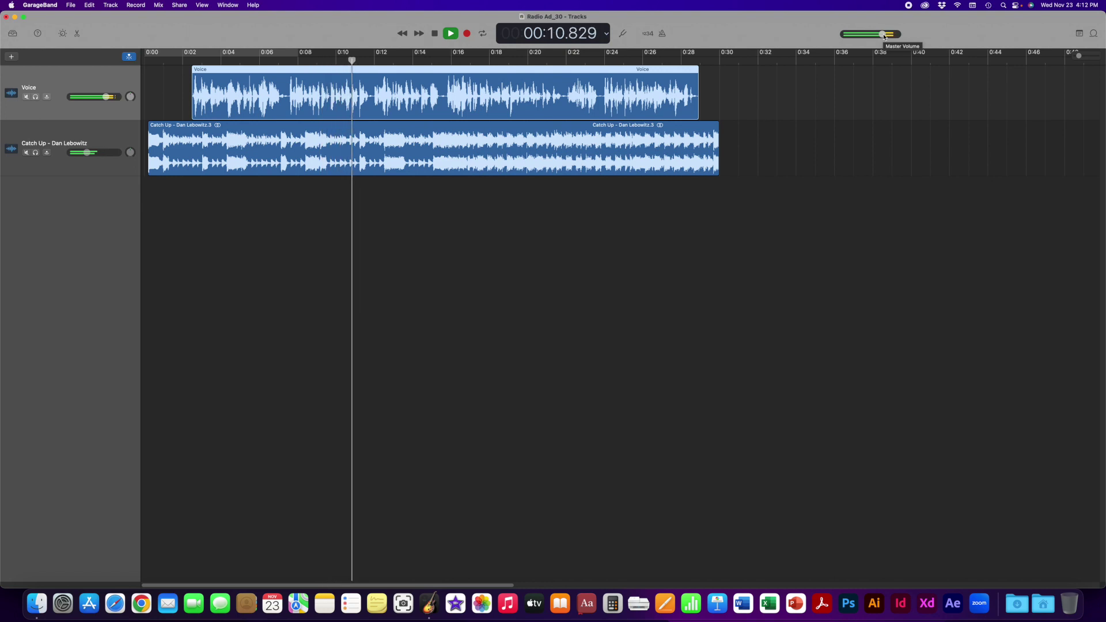
pyautogui.click(884, 35)
pyautogui.moveTo(884, 35); pyautogui.dragTo(895, 35)
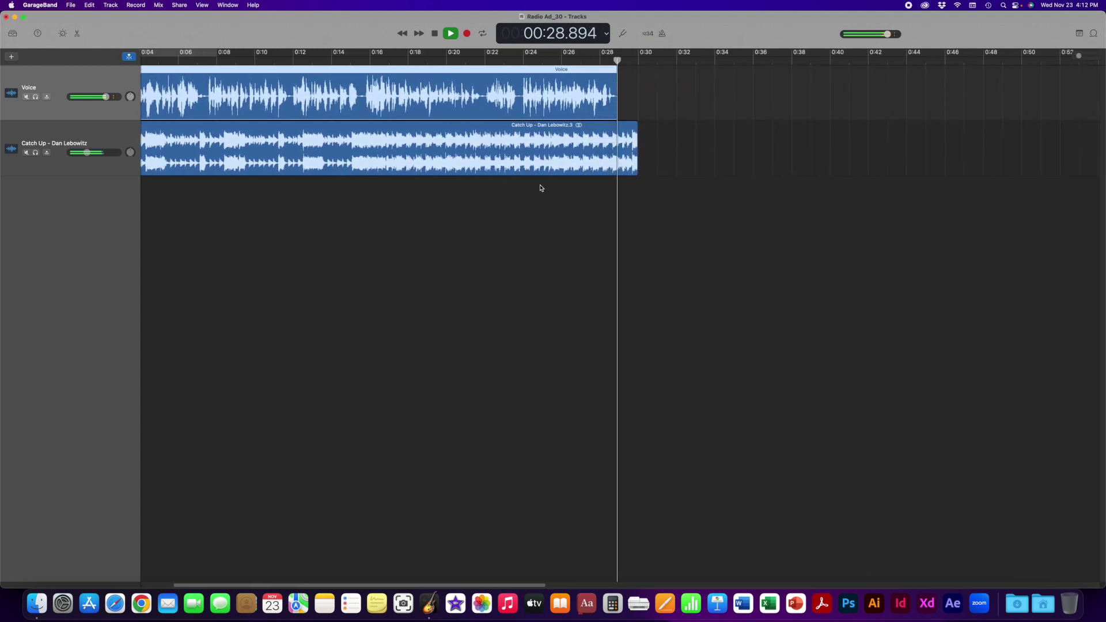
pyautogui.press('space')
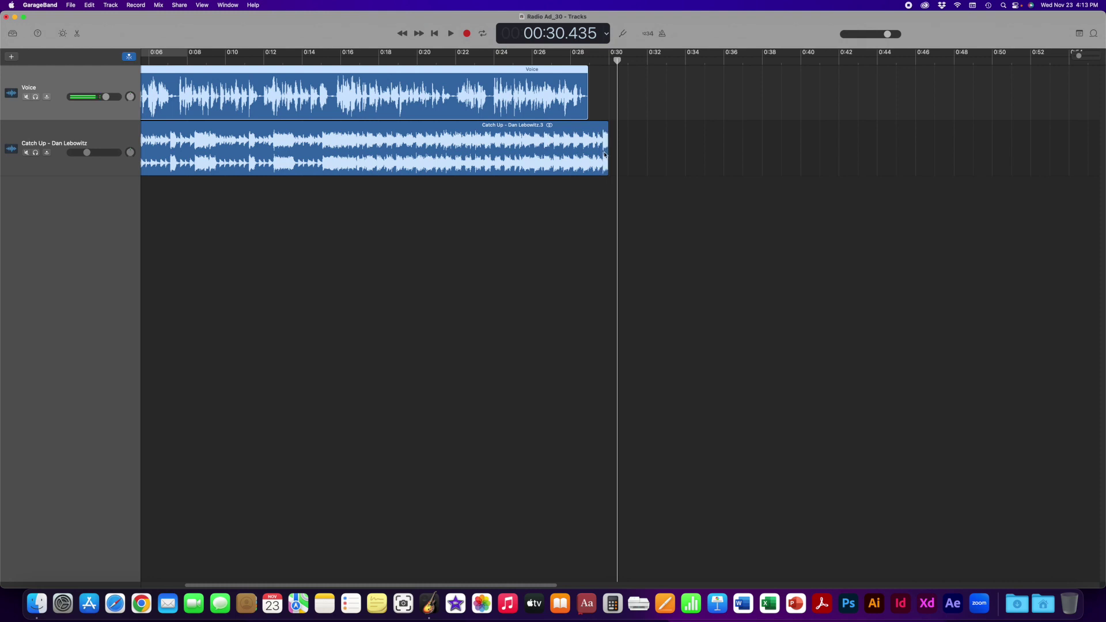
# Step: Open the Voice track's Smart Controls and the sound Library, and browse the 04 Voice presets and the Effects category
pyautogui.moveTo(617, 60); pyautogui.dragTo(145, 60)
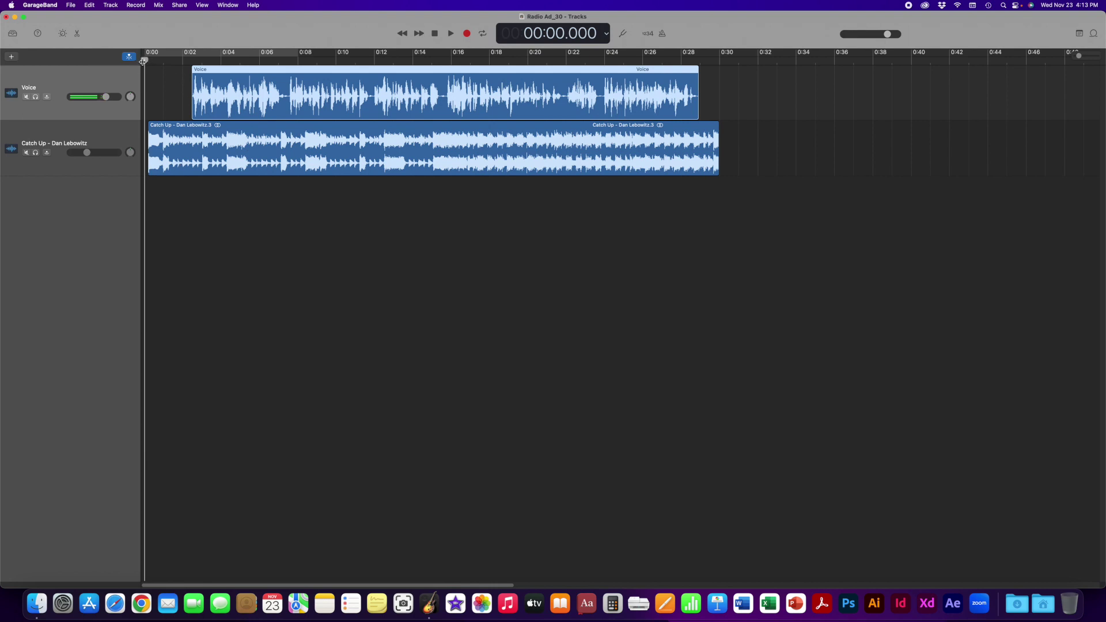
pyautogui.moveTo(145, 60); pyautogui.dragTo(179, 59)
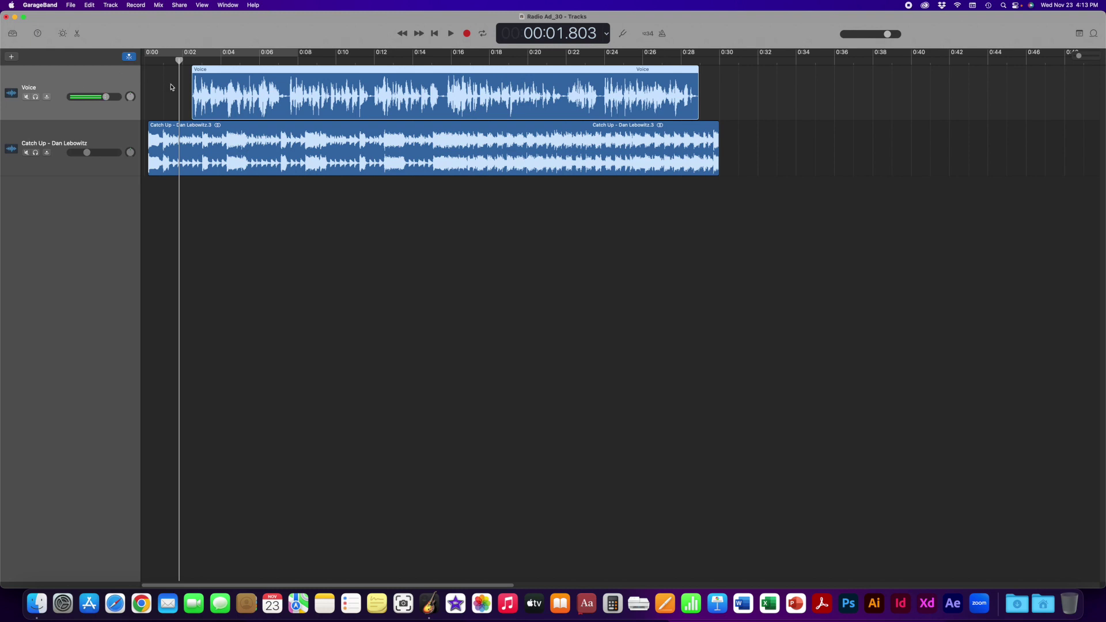
pyautogui.click(63, 33)
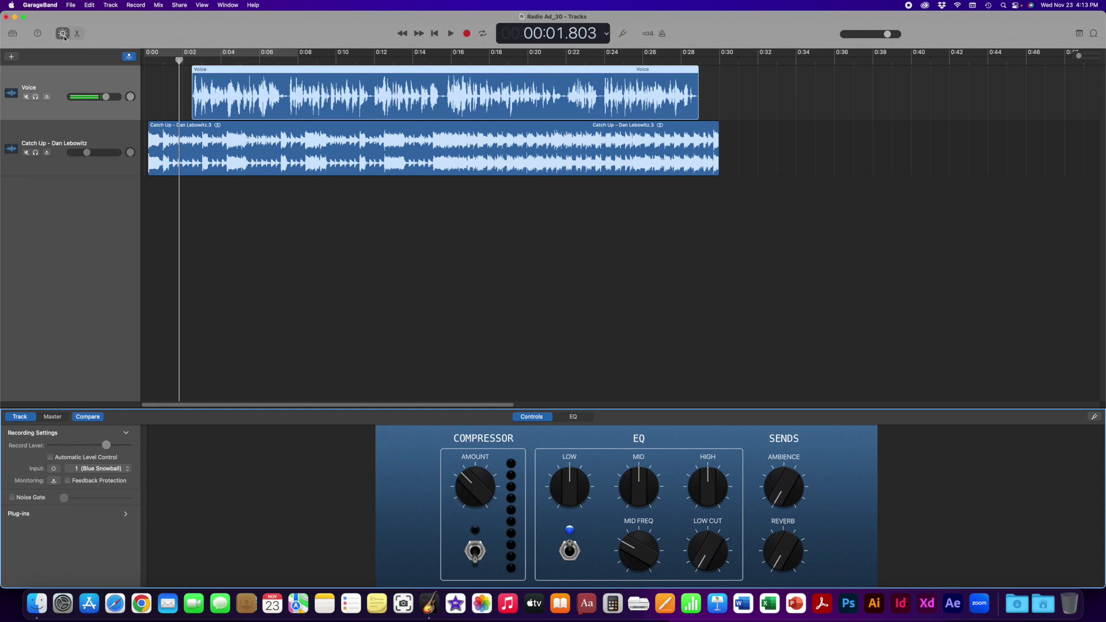
pyautogui.click(13, 34)
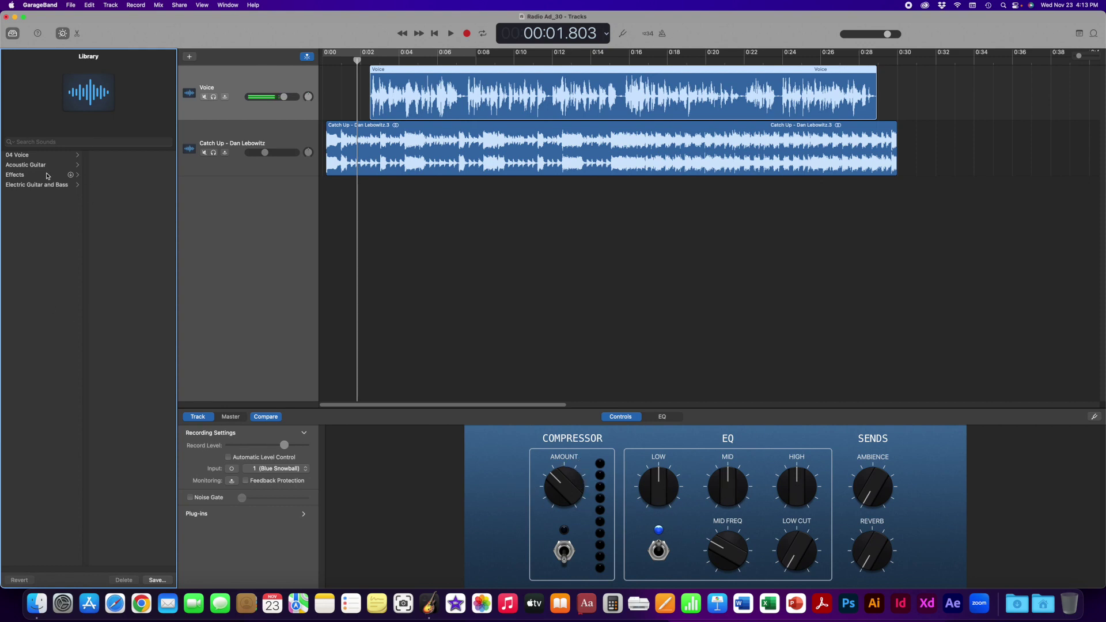
pyautogui.click(231, 81)
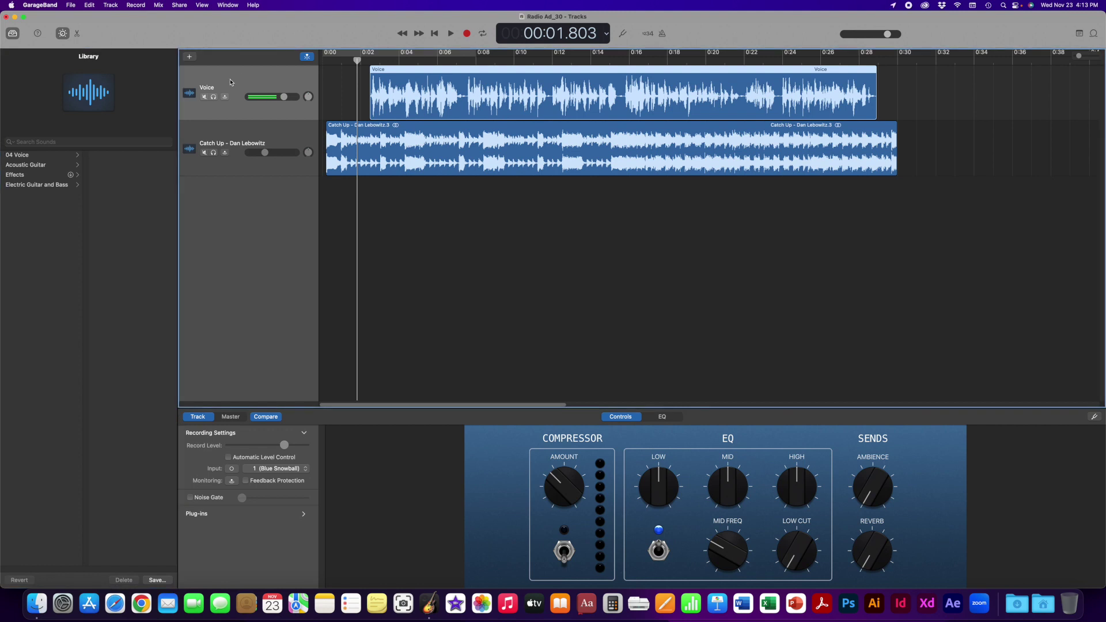
pyautogui.click(211, 125)
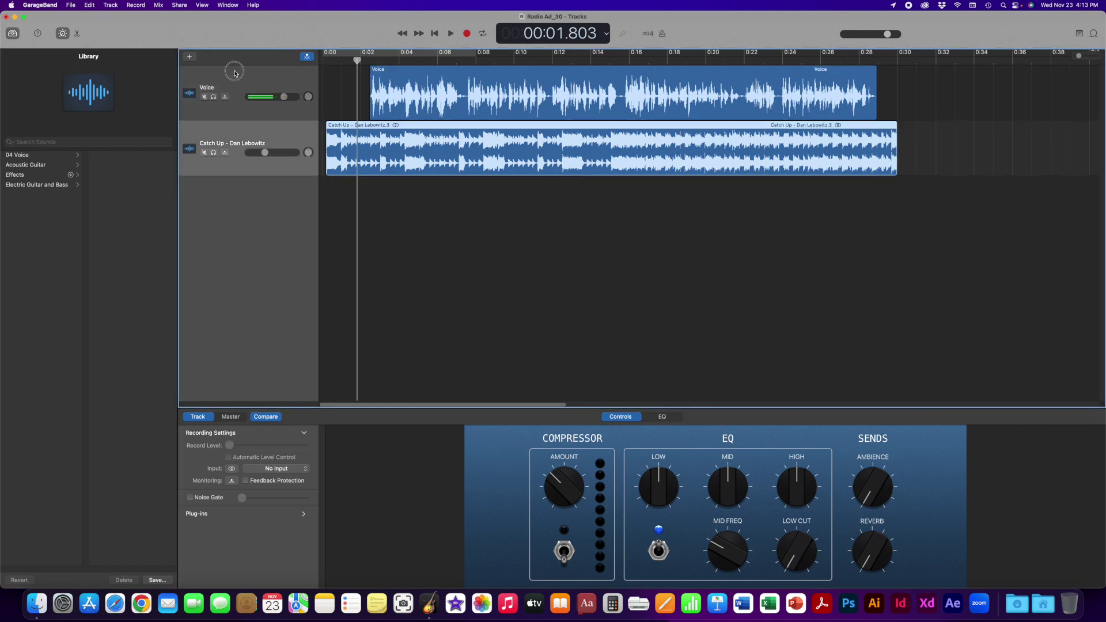
pyautogui.click(234, 75)
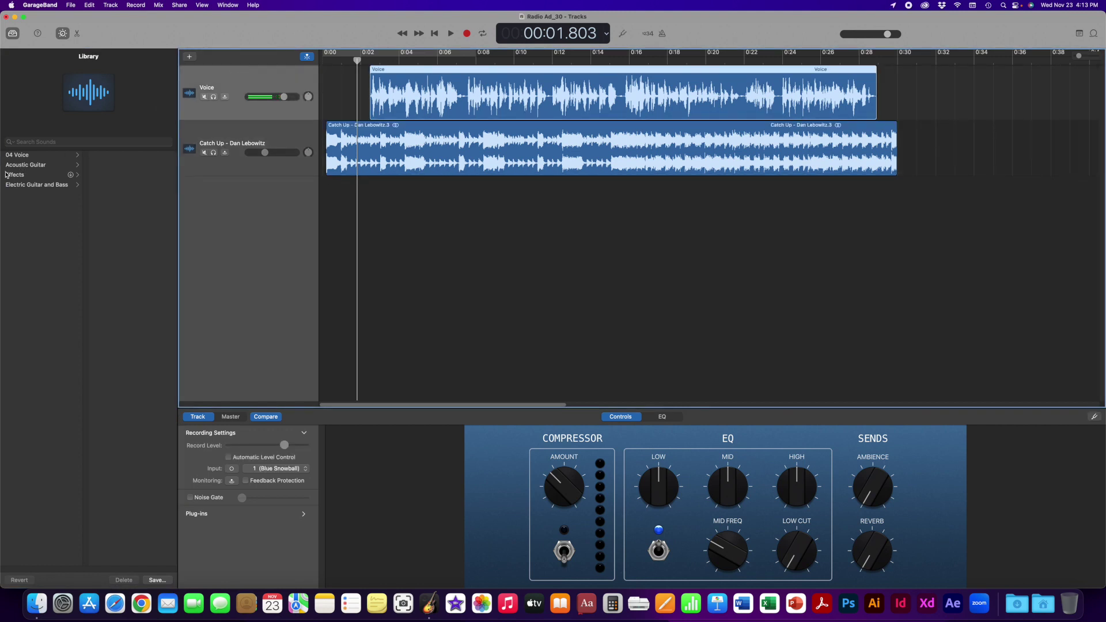
pyautogui.click(79, 159)
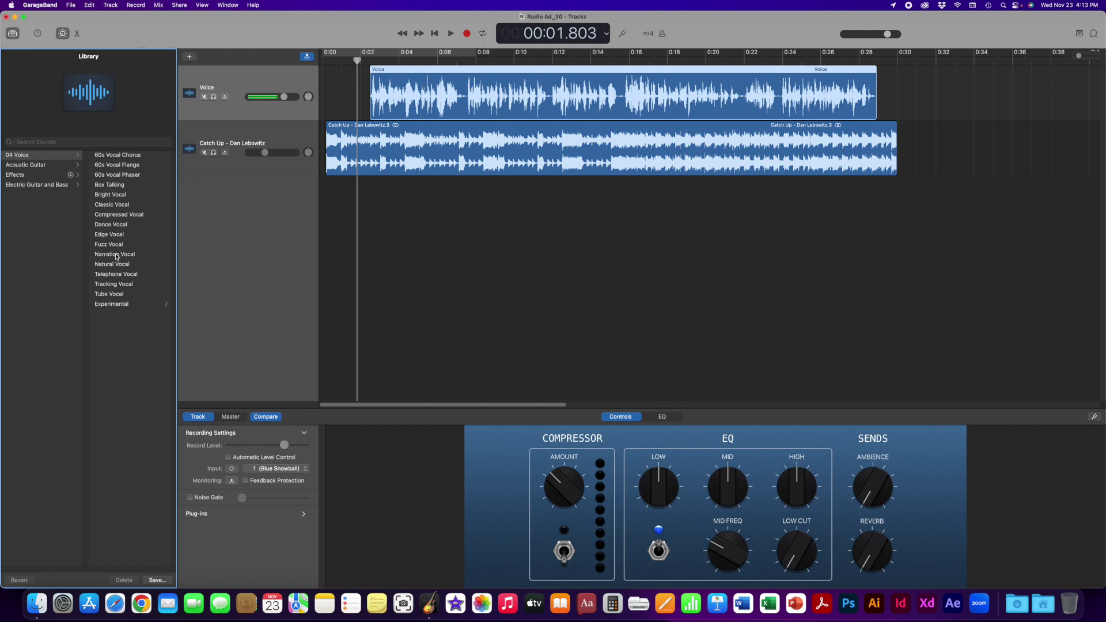
pyautogui.click(80, 179)
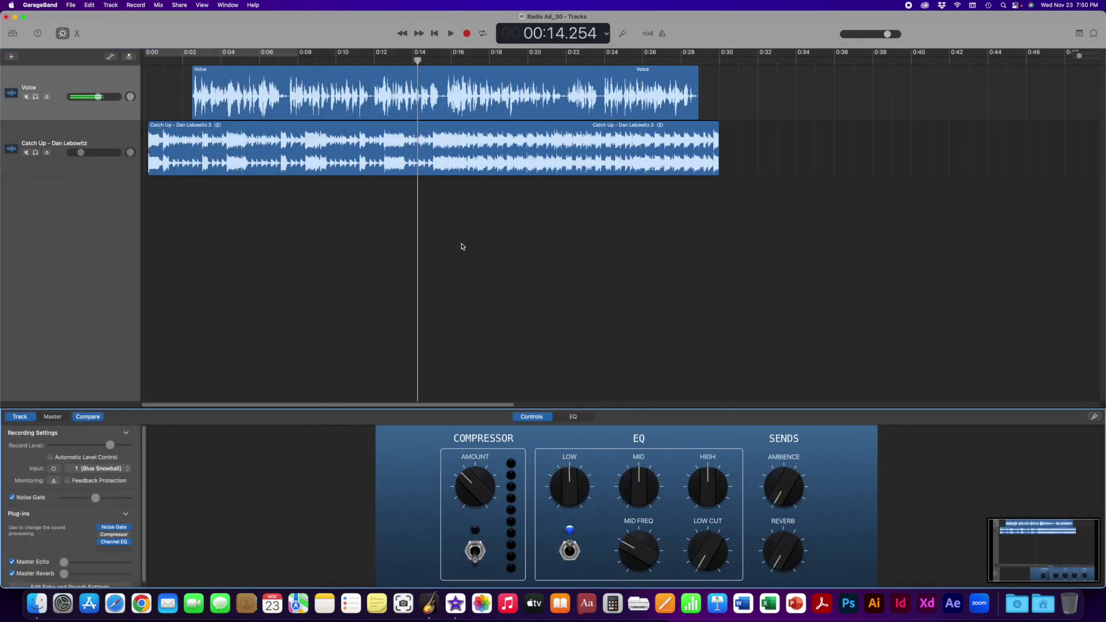
# Step: Select the Voice track, briefly show the sound Library, and hide both the Library and the Smart Controls
pyautogui.click(233, 72)
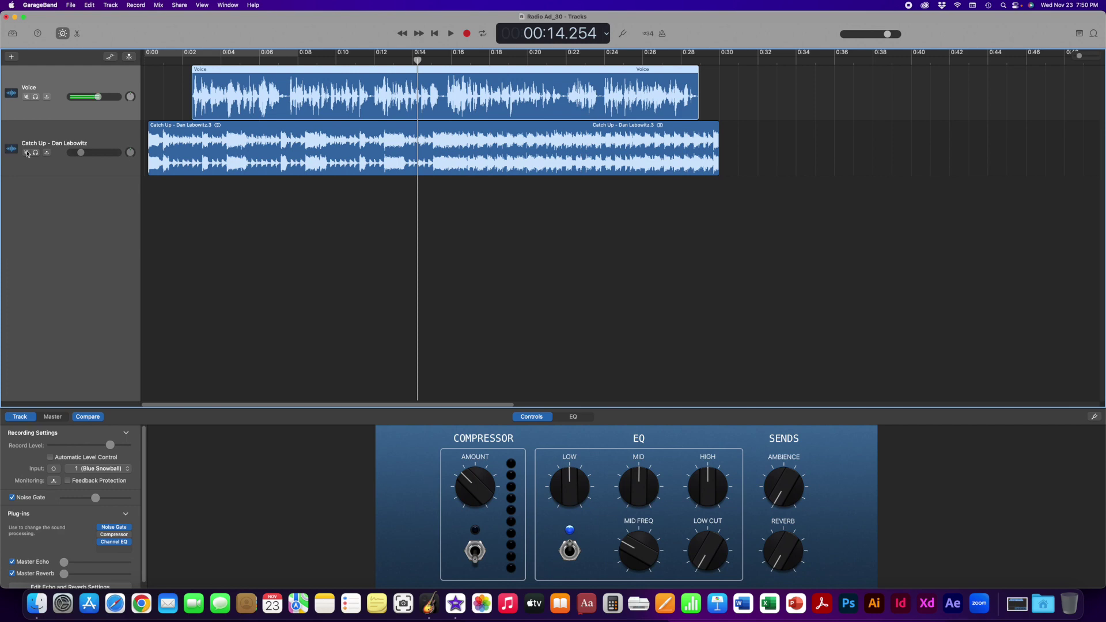
pyautogui.click(12, 33)
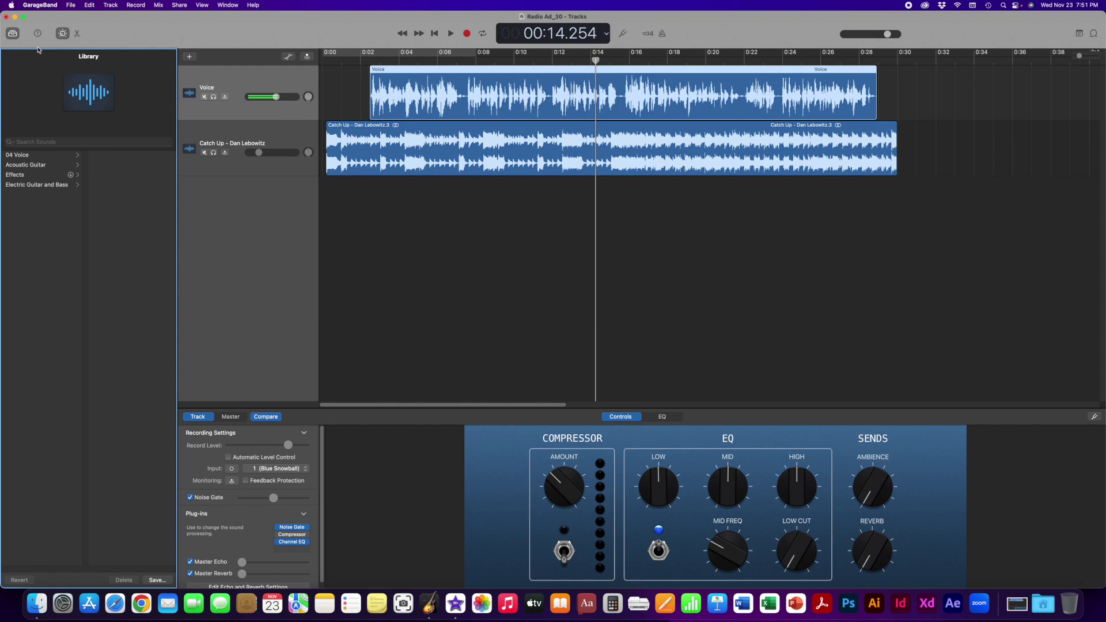
pyautogui.click(12, 34)
pyautogui.click(62, 33)
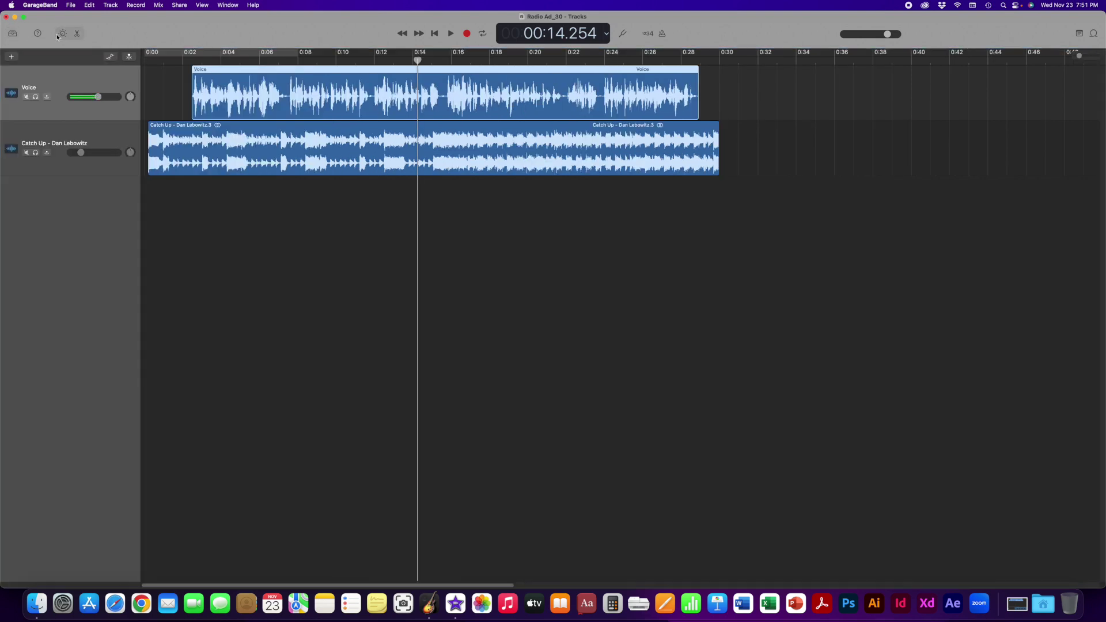
# Step: Play the mix from 0:00 to about 2 s and check its ending near 0:30
pyautogui.moveTo(419, 60); pyautogui.dragTo(96, 75)
pyautogui.press('space')
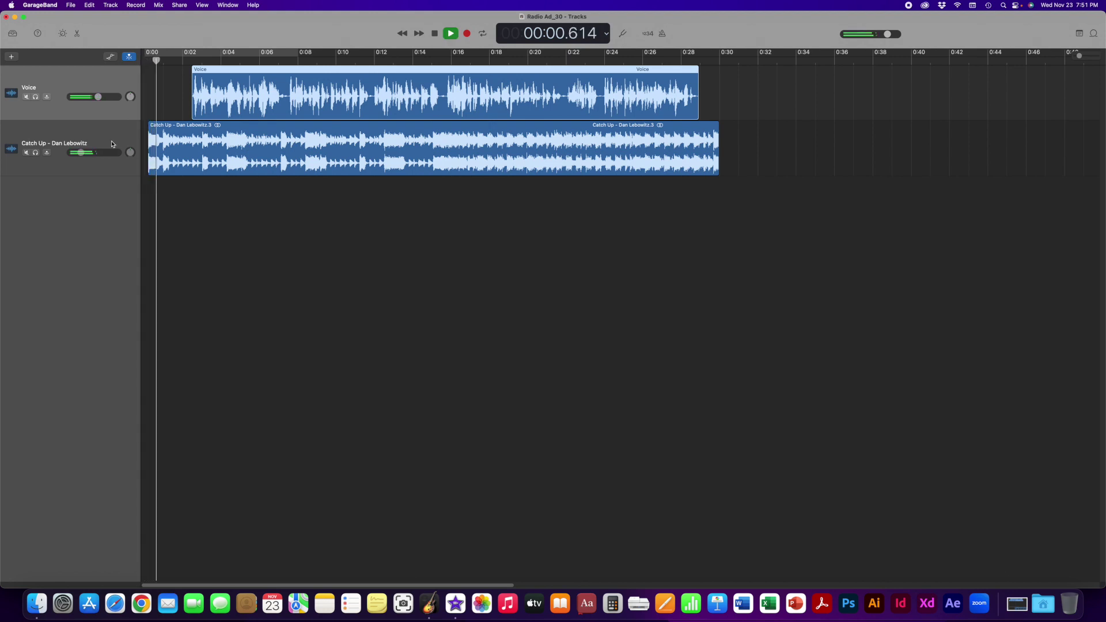
pyautogui.press('space')
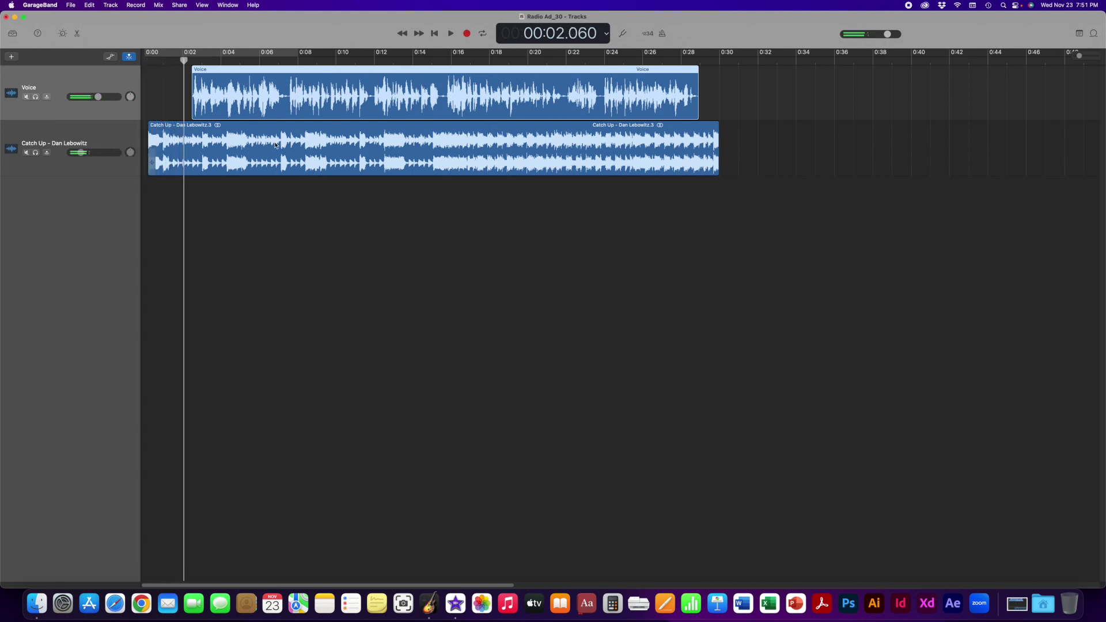
pyautogui.click(184, 59)
pyautogui.moveTo(183, 60); pyautogui.dragTo(715, 60)
pyautogui.press('space')
pyautogui.press('space')
# Step: Raise the master volume a little more and return the playhead to 0:00
pyautogui.moveTo(707, 61); pyautogui.dragTo(517, 68)
pyautogui.moveTo(885, 35); pyautogui.dragTo(891, 35)
pyautogui.moveTo(518, 60); pyautogui.dragTo(68, 54)
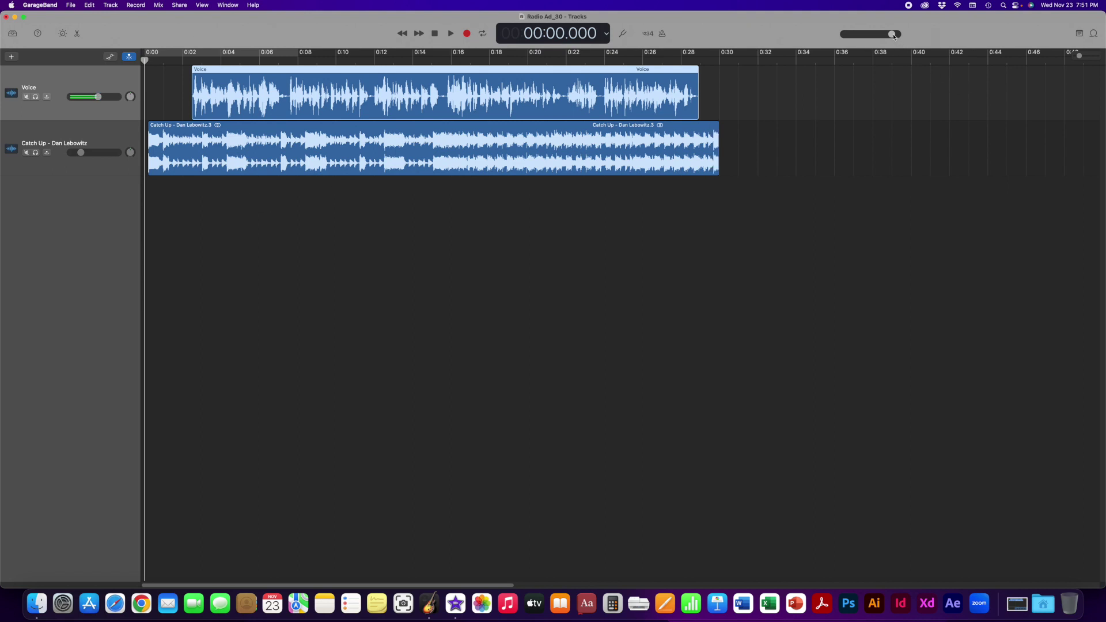
# Step: Enlarge the timeline so the 30-second ad fills the view and show volume automation on both tracks
pyautogui.moveTo(1078, 57); pyautogui.dragTo(1080, 56)
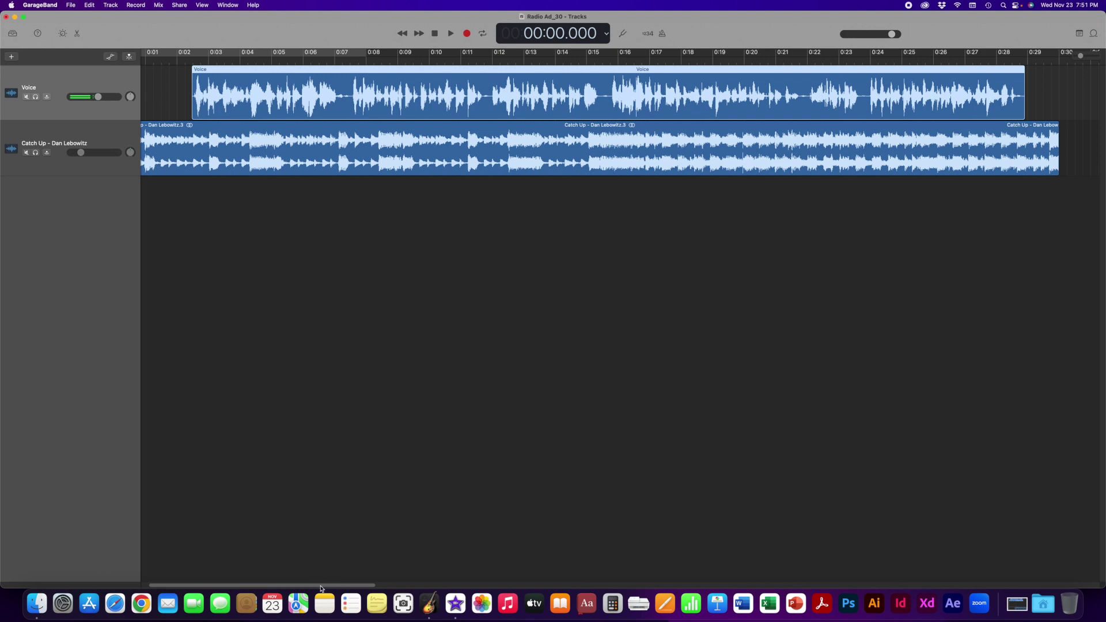
pyautogui.hscroll(-3, 321, 583)
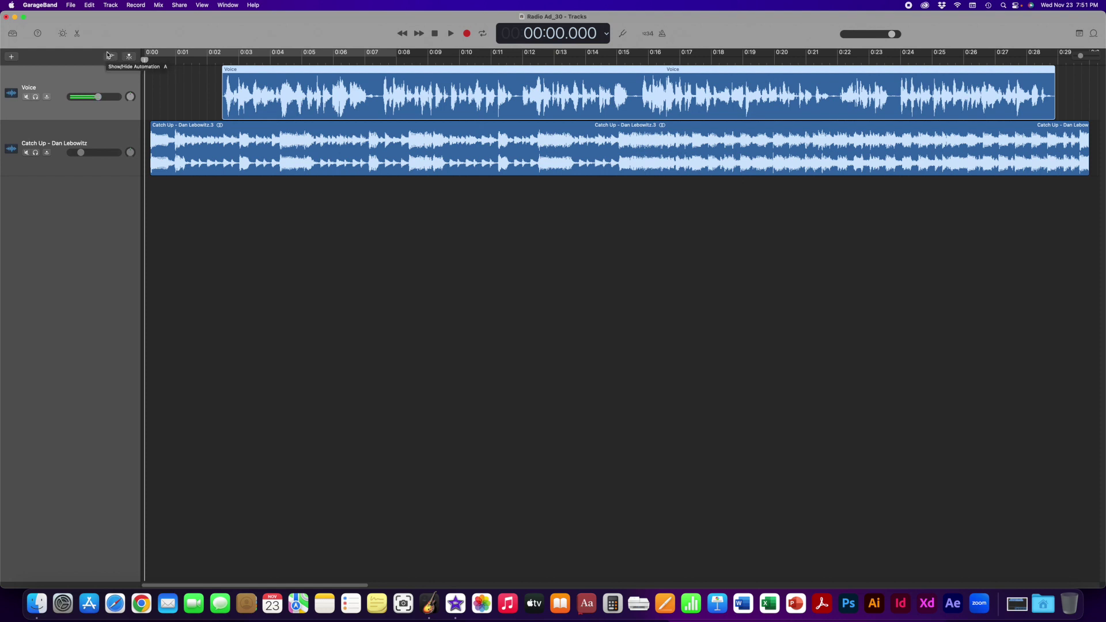
pyautogui.click(159, 5)
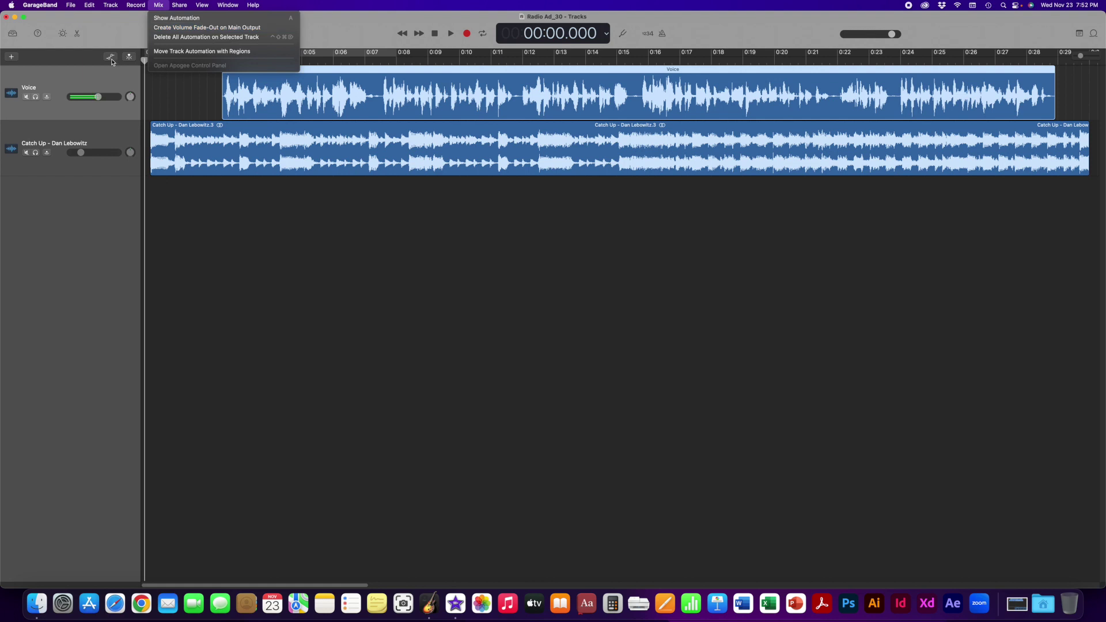
pyautogui.click(133, 34)
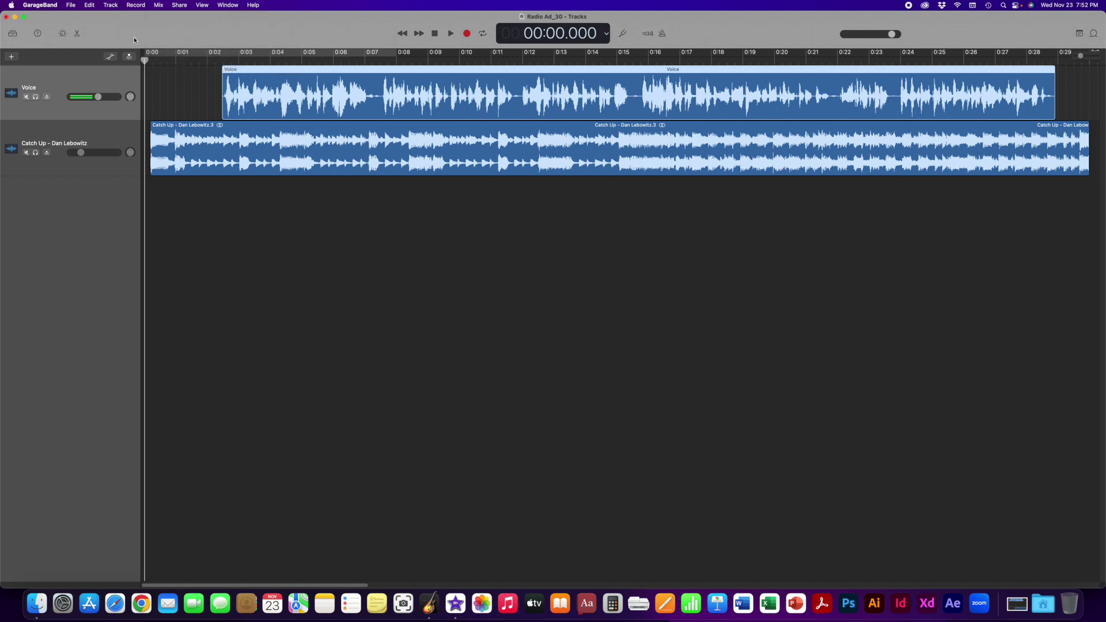
pyautogui.click(110, 57)
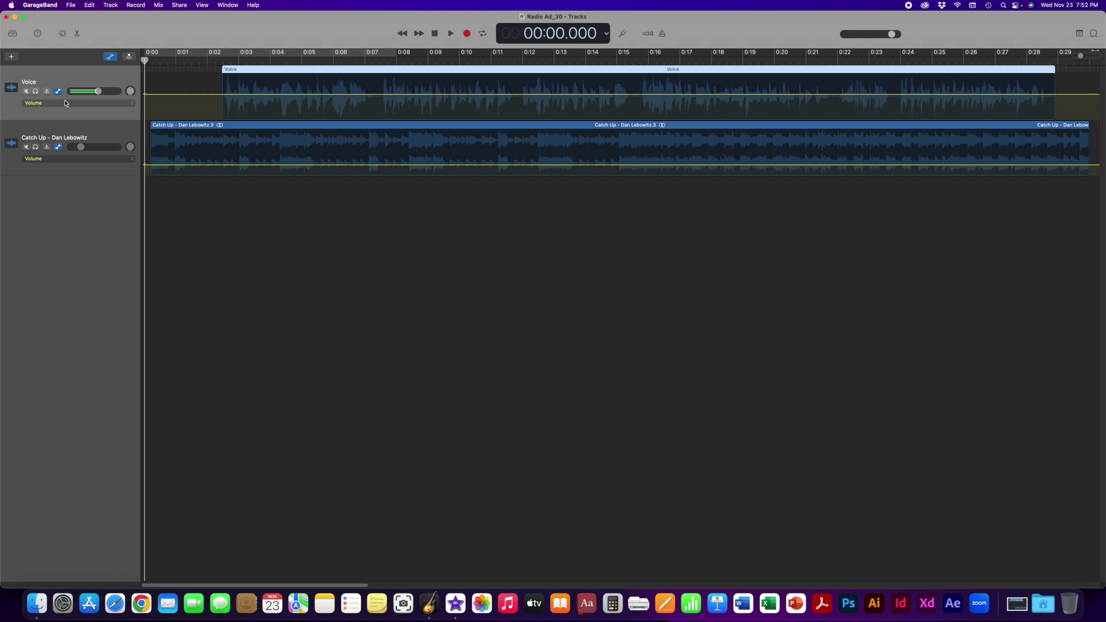
# Step: Look through the automation parameters available for the Voice track and close the list, keeping Volume
pyautogui.click(131, 106)
pyautogui.moveTo(156, 7)
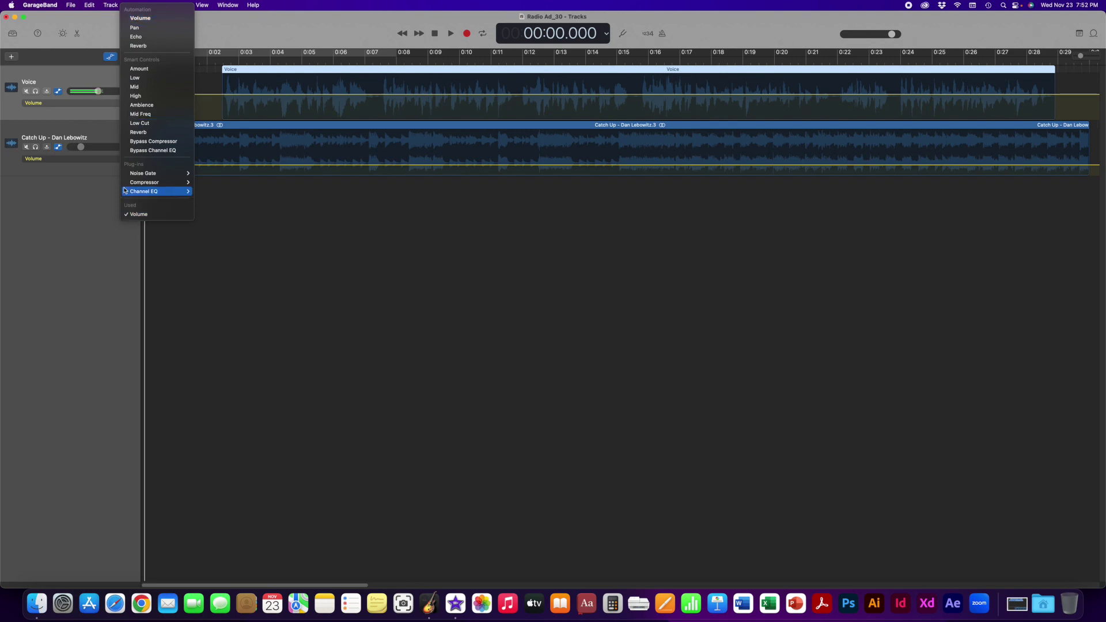
pyautogui.click(87, 81)
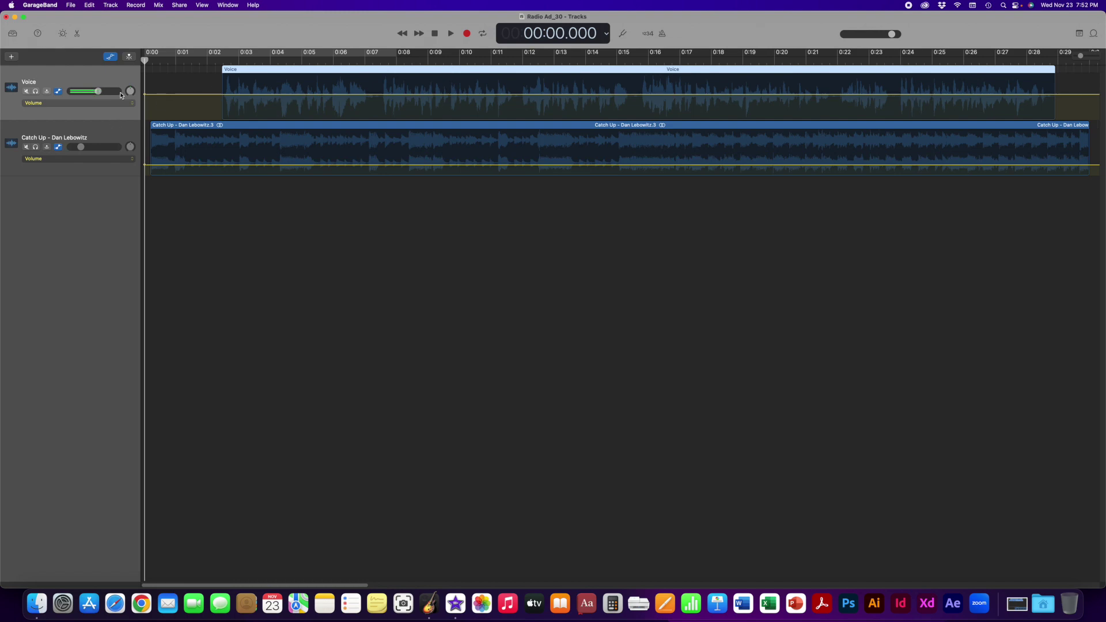
# Step: Select the Catch Up music track, raise its overall volume slightly and briefly play the opening
pyautogui.click(98, 133)
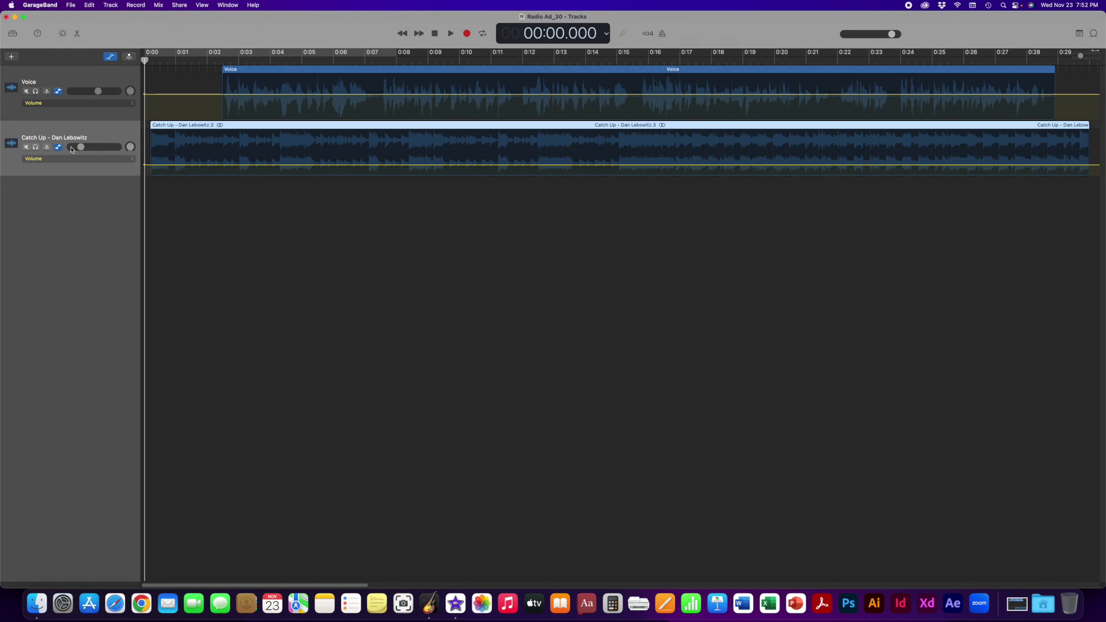
pyautogui.moveTo(81, 147)
pyautogui.mouseDown()
pyautogui.moveTo(148, 148)
pyautogui.moveTo(92, 150)
pyautogui.mouseUp()
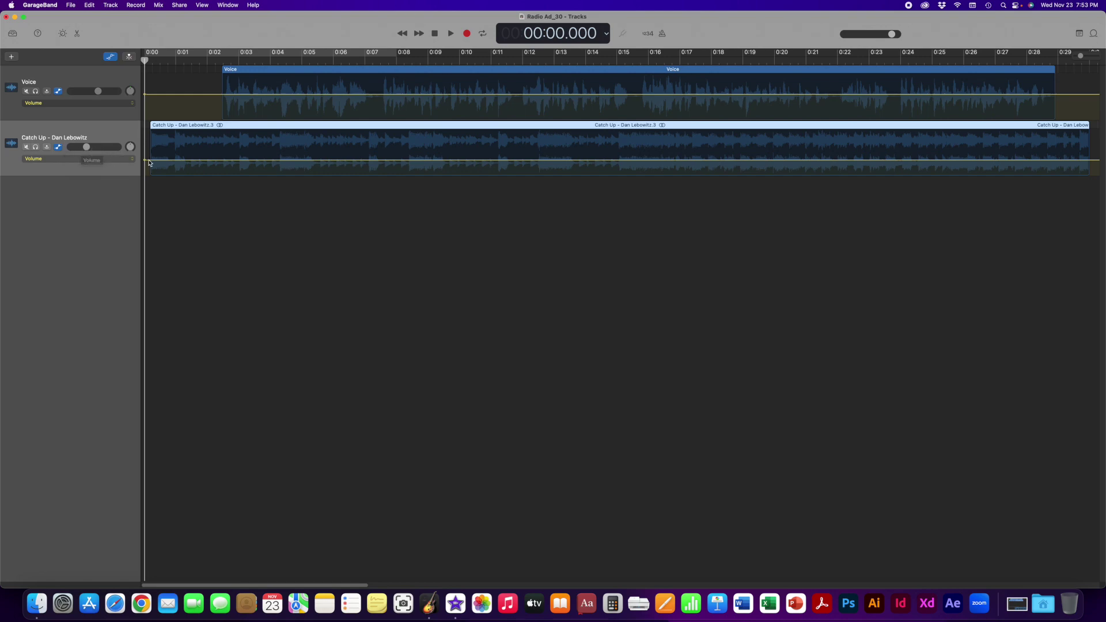
pyautogui.press('space')
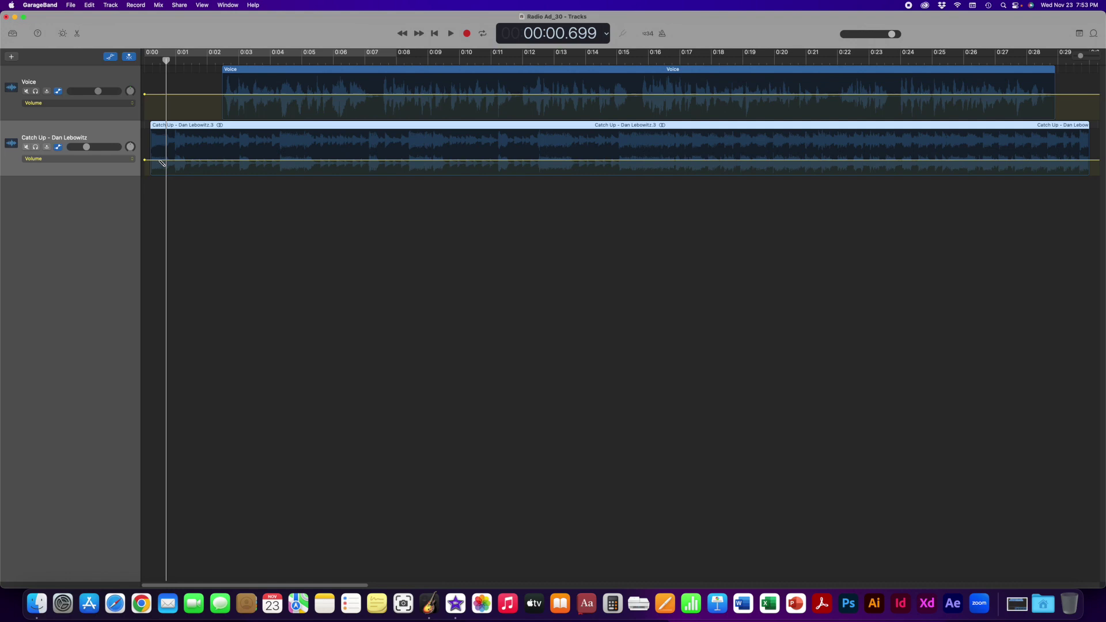
# Step: Ramp the music's volume down from -3.3 dB at 0:00 to the existing level where the voice begins
pyautogui.click(182, 160)
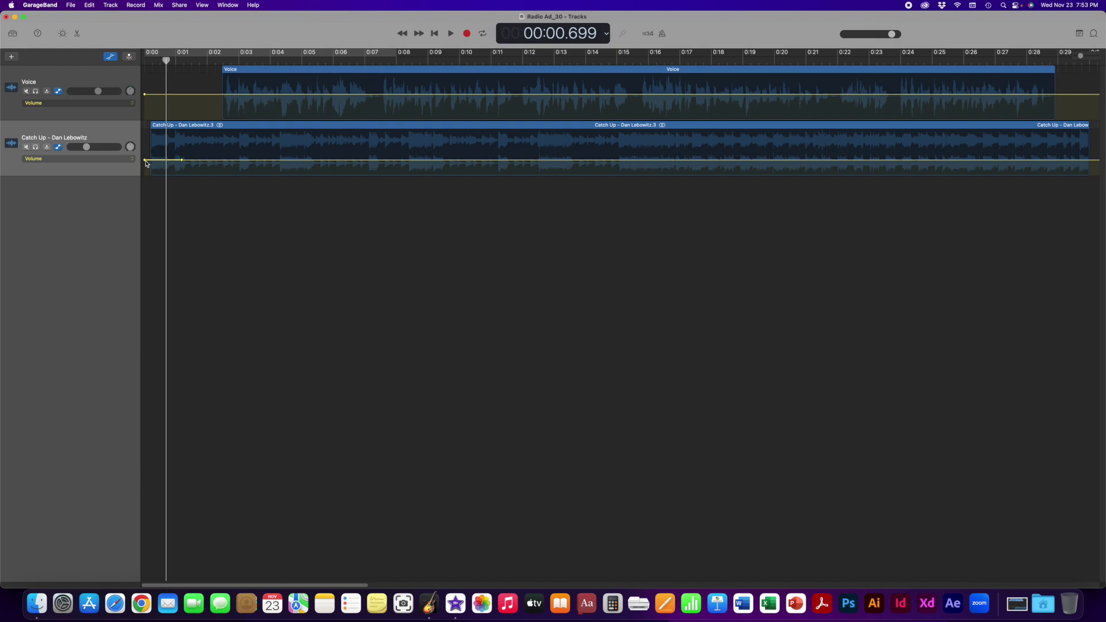
pyautogui.moveTo(145, 161); pyautogui.dragTo(145, 149)
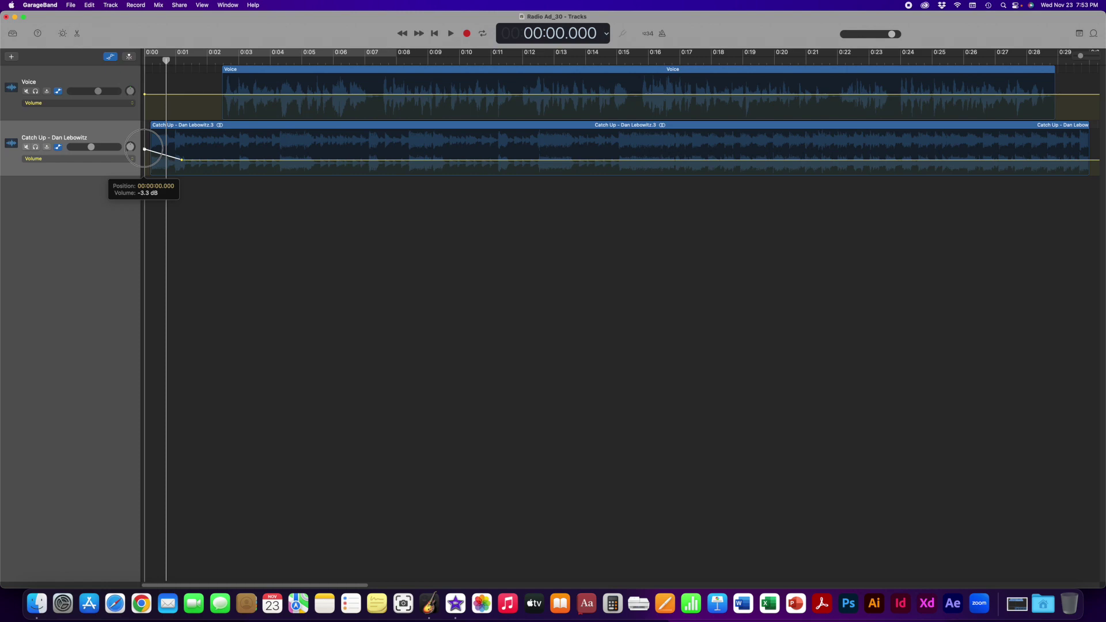
pyautogui.moveTo(144, 149); pyautogui.dragTo(145, 149)
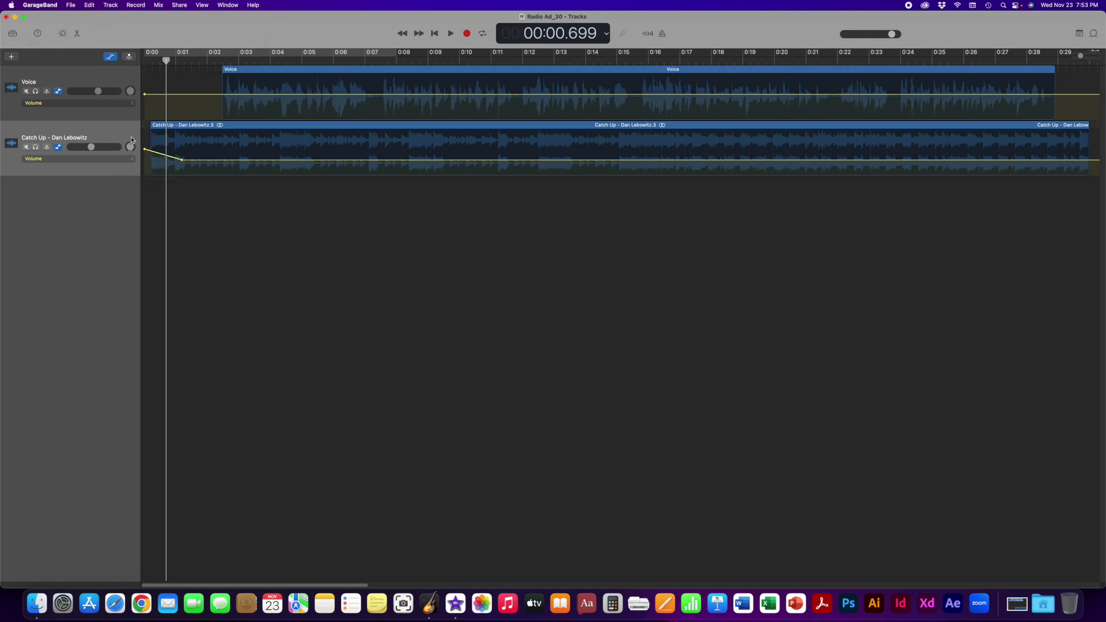
pyautogui.moveTo(182, 161); pyautogui.dragTo(211, 160)
pyautogui.moveTo(212, 159); pyautogui.dragTo(222, 160)
# Step: Play the mix from 0:00 to about 10.8 s to check the music's opening ramp
pyautogui.moveTo(167, 60); pyautogui.dragTo(146, 67)
pyautogui.press('space')
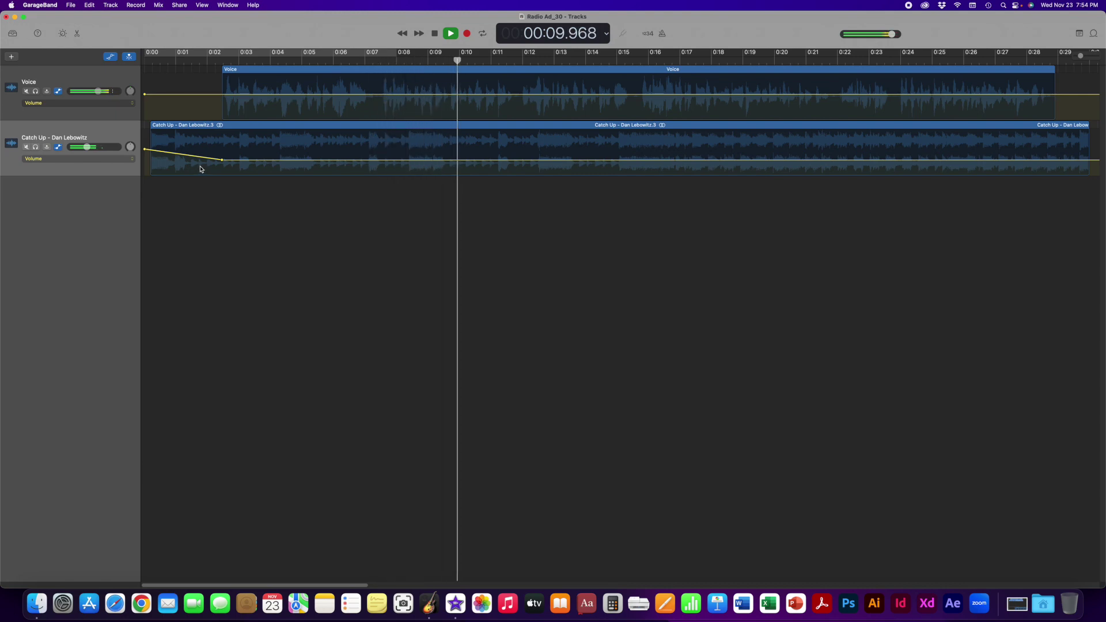
pyautogui.press('space')
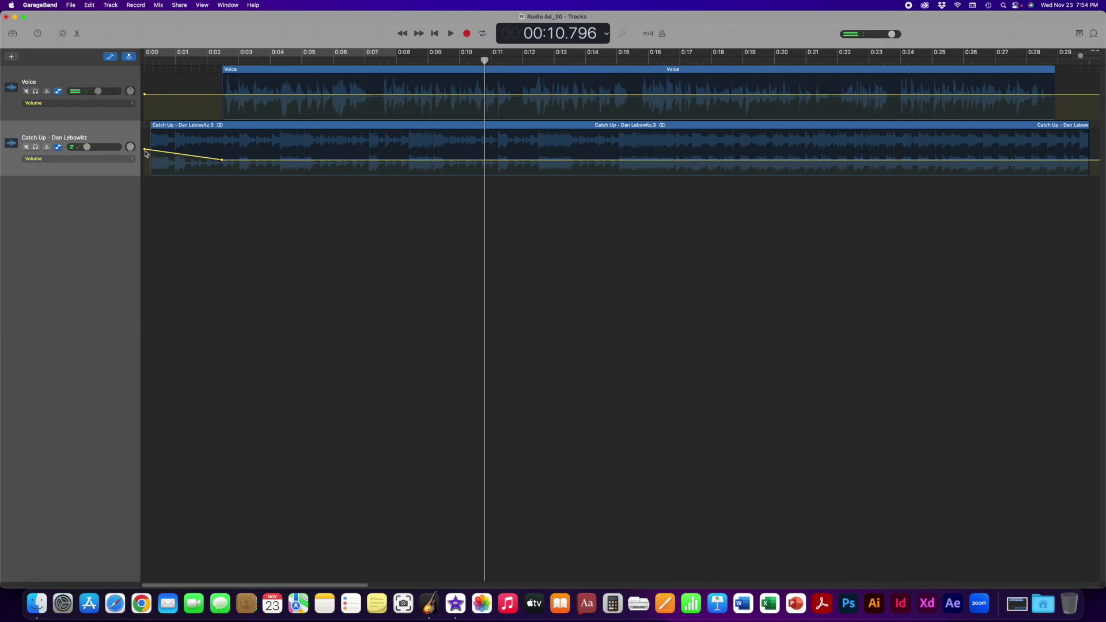
# Step: Raise the music's starting volume point a little and lower the point at the voice's start to -15.0 dB
pyautogui.moveTo(144, 150); pyautogui.dragTo(144, 145)
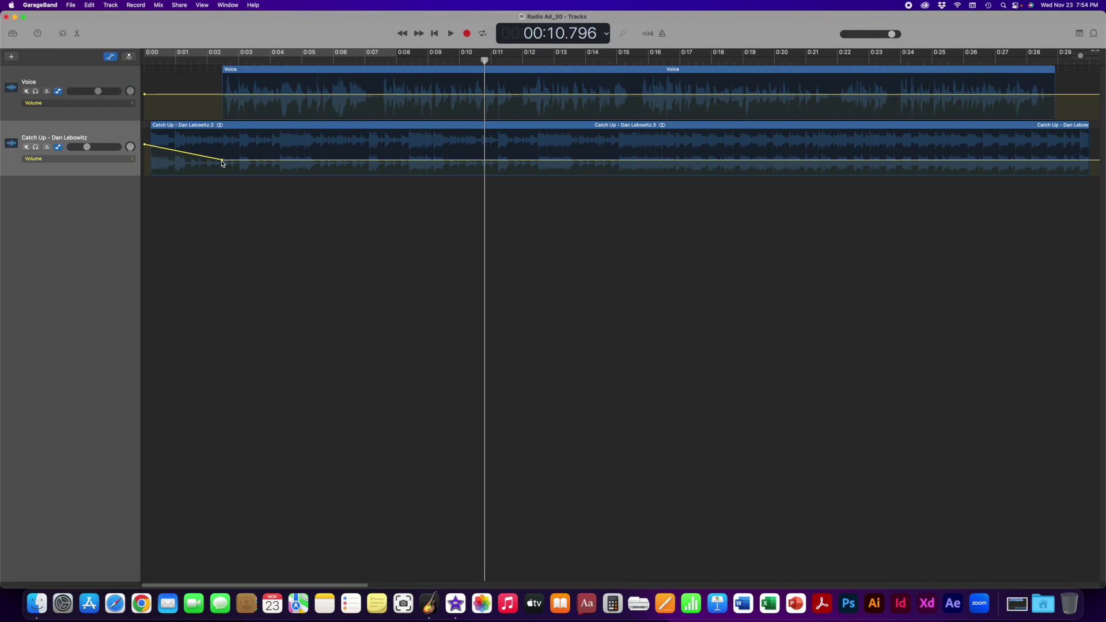
pyautogui.moveTo(222, 161); pyautogui.dragTo(222, 162)
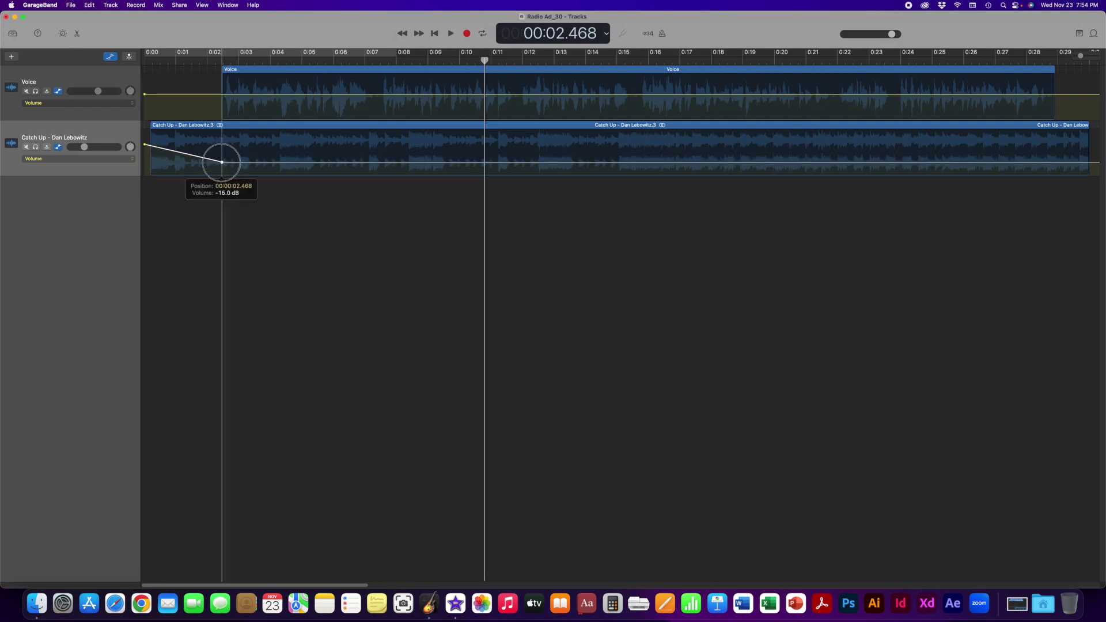
pyautogui.moveTo(222, 162); pyautogui.dragTo(222, 162)
# Step: Return to 0:00 and play the revised opening ramp to about 4 s
pyautogui.press('Return')
pyautogui.click(129, 55)
pyautogui.press('space')
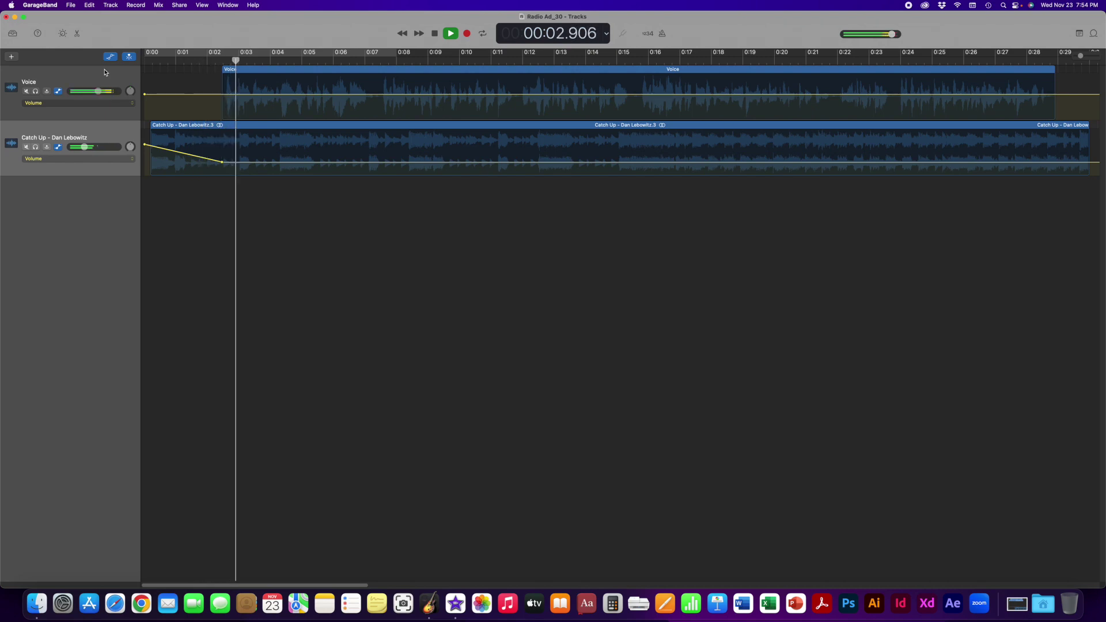
pyautogui.press('space')
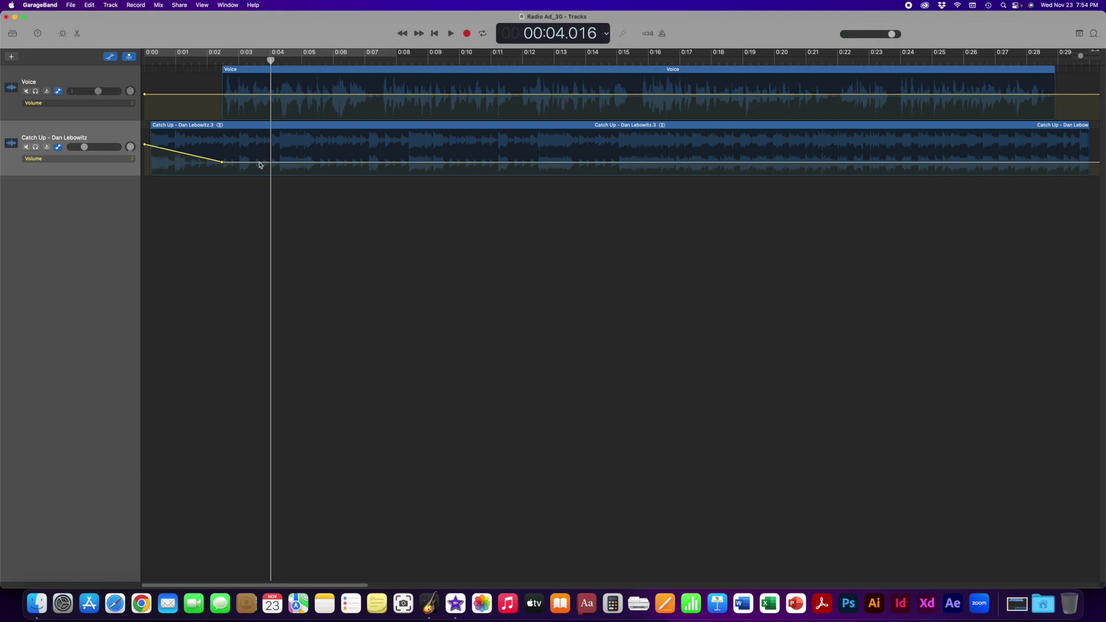
# Step: Fade the music's volume down to silence from the end of the voice at about 28.88 s to the music region's end
pyautogui.moveTo(323, 588); pyautogui.dragTo(407, 585)
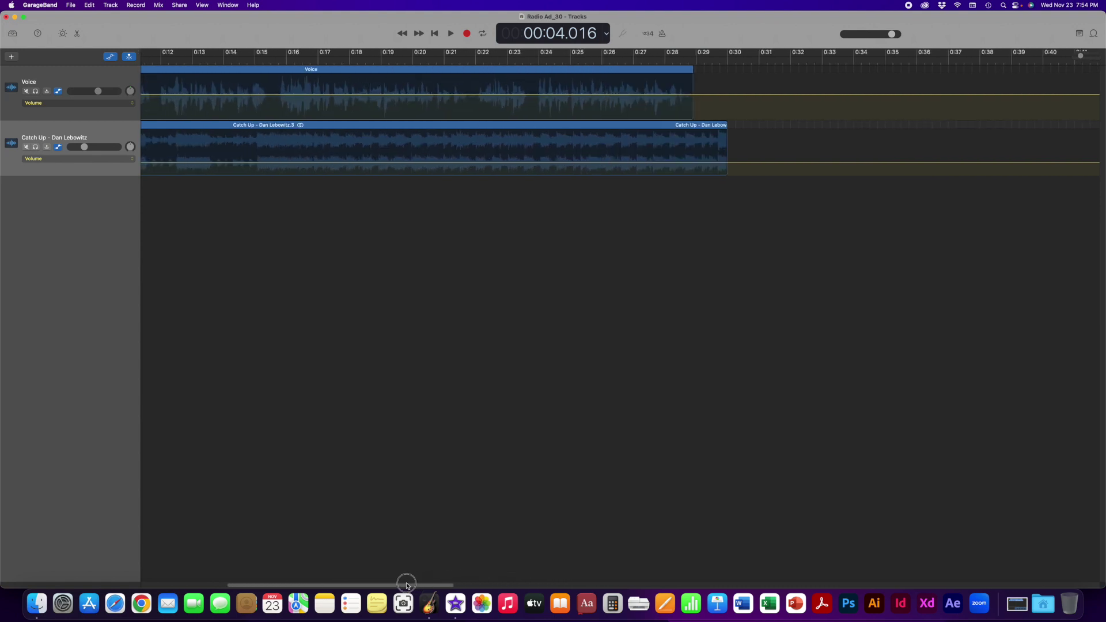
pyautogui.click(636, 64)
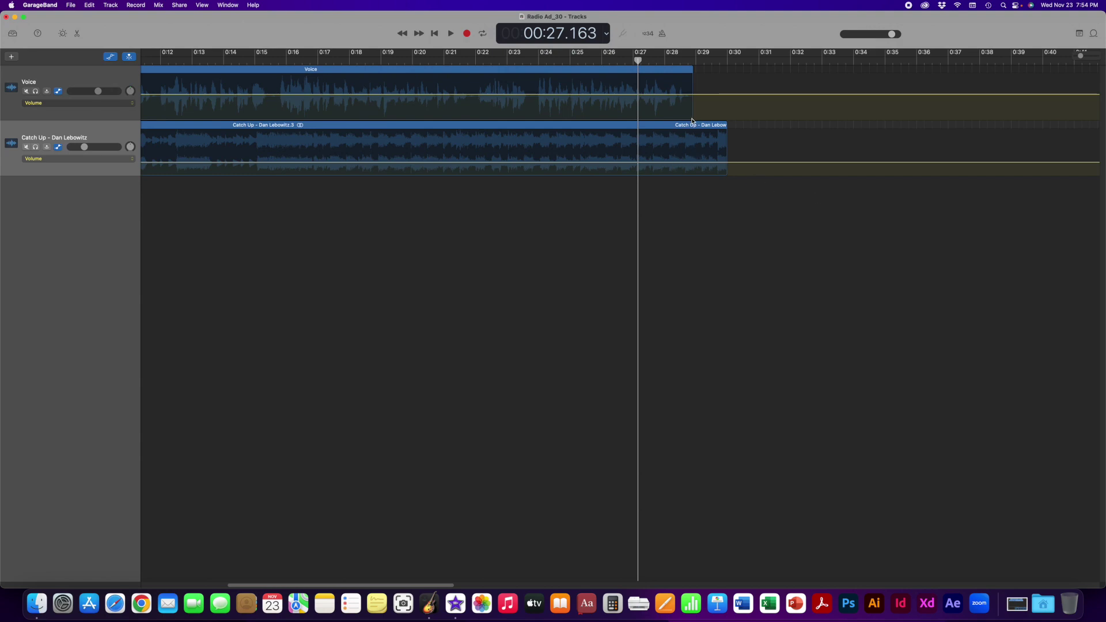
pyautogui.moveTo(638, 61); pyautogui.dragTo(693, 61)
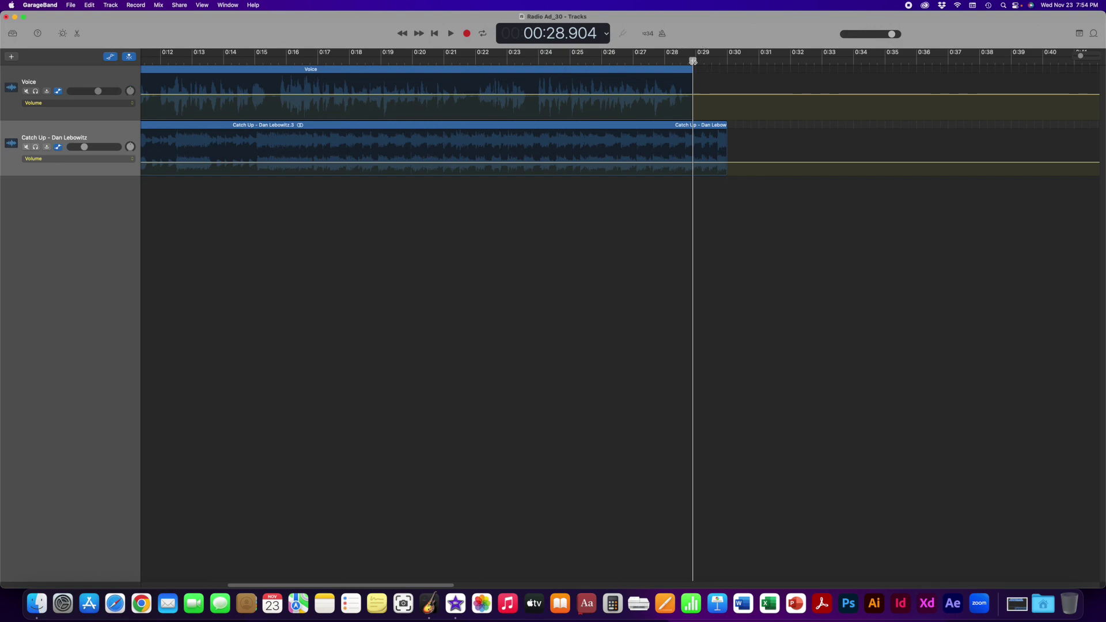
pyautogui.press('space')
pyautogui.press('space')
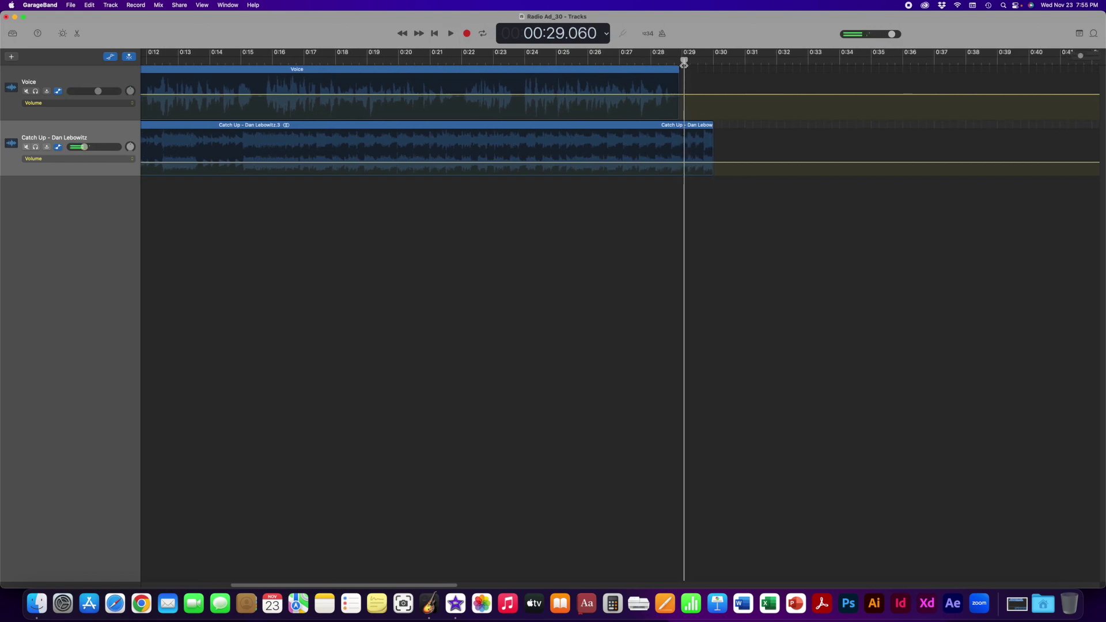
pyautogui.moveTo(685, 60); pyautogui.dragTo(678, 60)
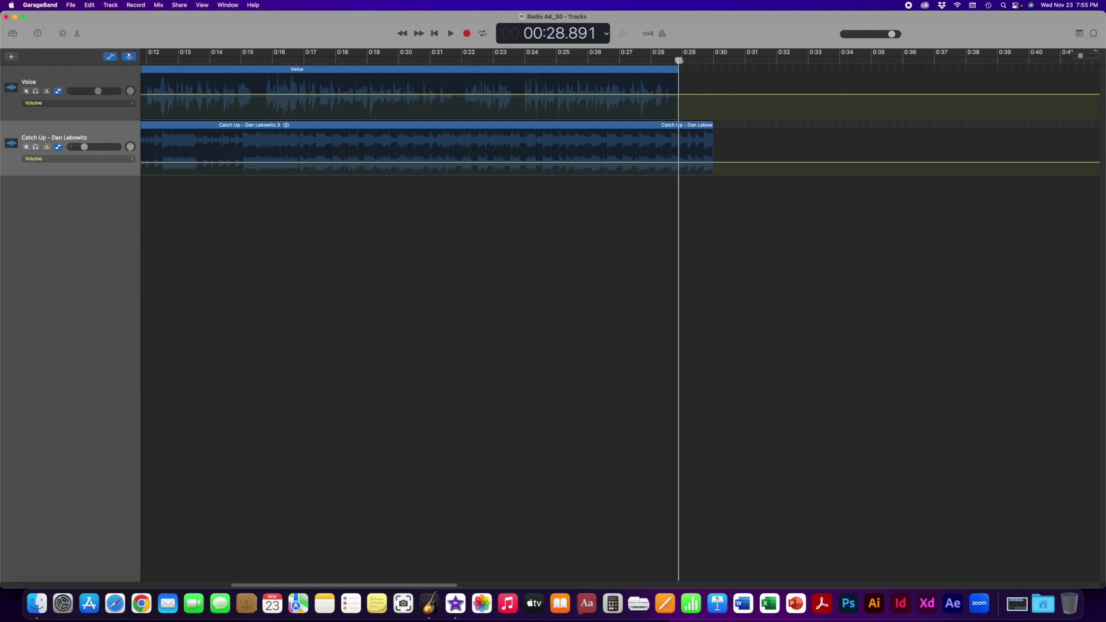
pyautogui.click(679, 162)
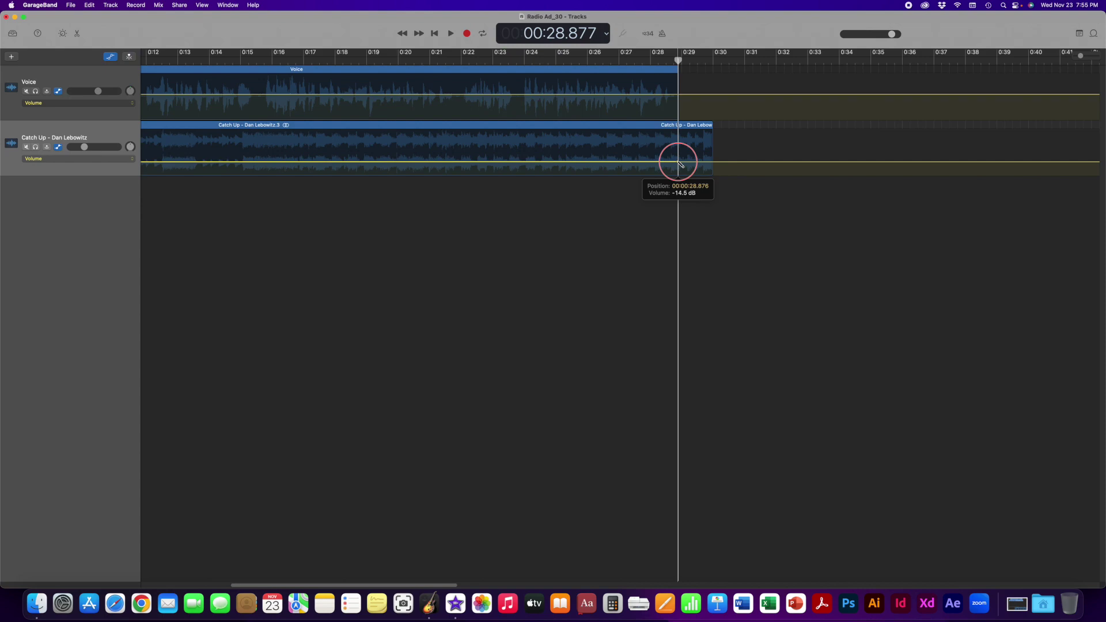
pyautogui.moveTo(680, 60); pyautogui.dragTo(651, 60)
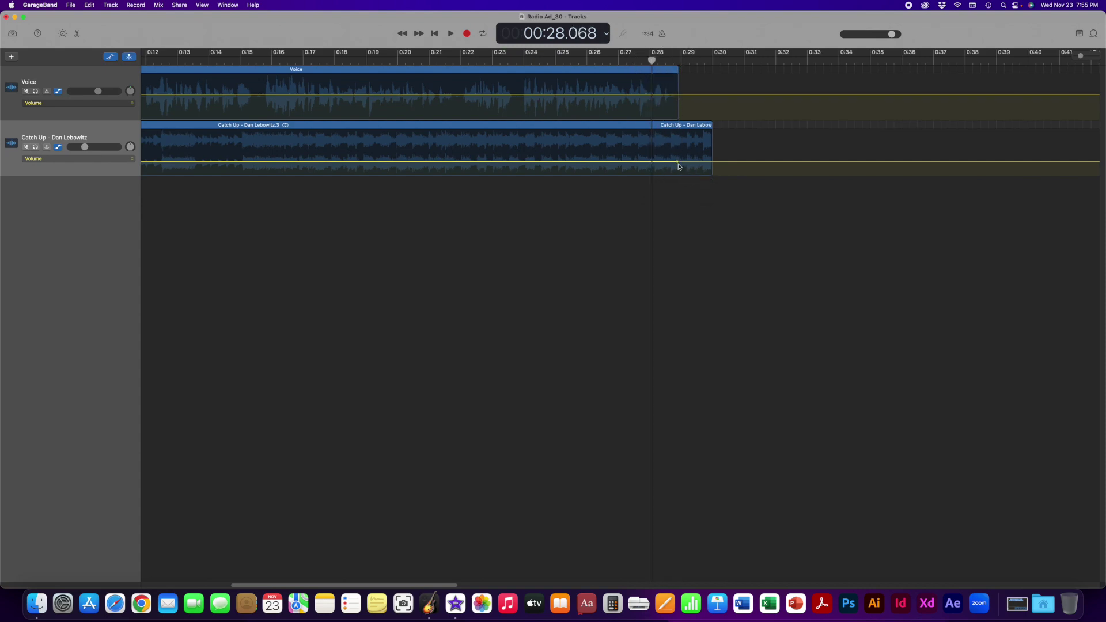
pyautogui.click(693, 161)
pyautogui.moveTo(694, 165); pyautogui.dragTo(712, 175)
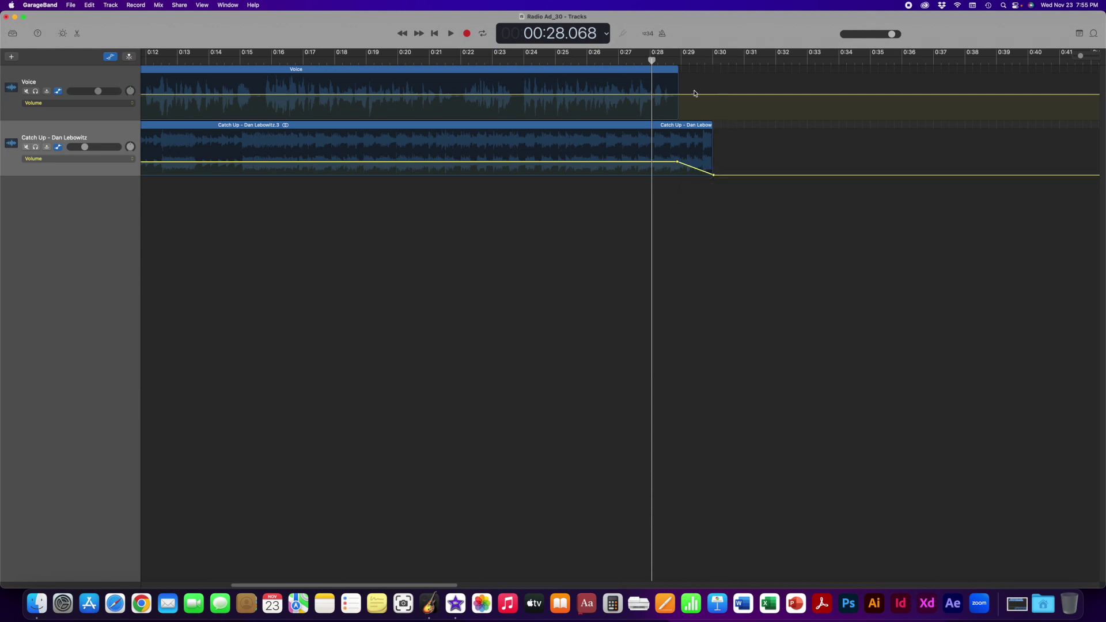
# Step: Play the music's fade-out from about 27.6 s and return the playhead to about 27.7 s
pyautogui.moveTo(653, 59)
pyautogui.mouseDown()
pyautogui.moveTo(713, 54)
pyautogui.moveTo(637, 56)
pyautogui.mouseUp()
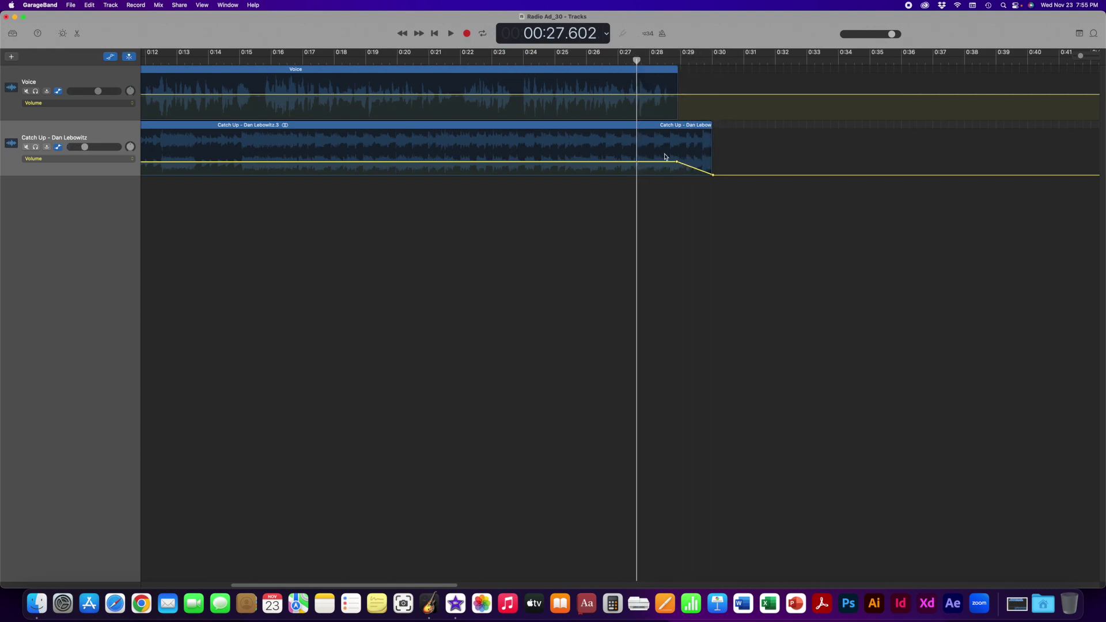
pyautogui.press('space')
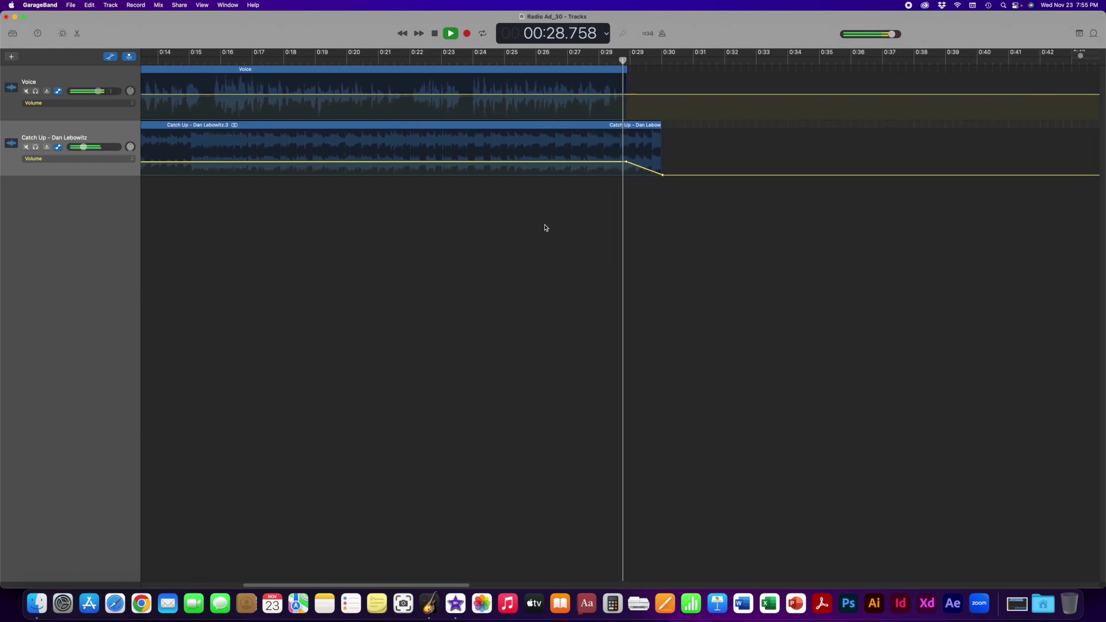
pyautogui.press('space')
pyautogui.press(',')
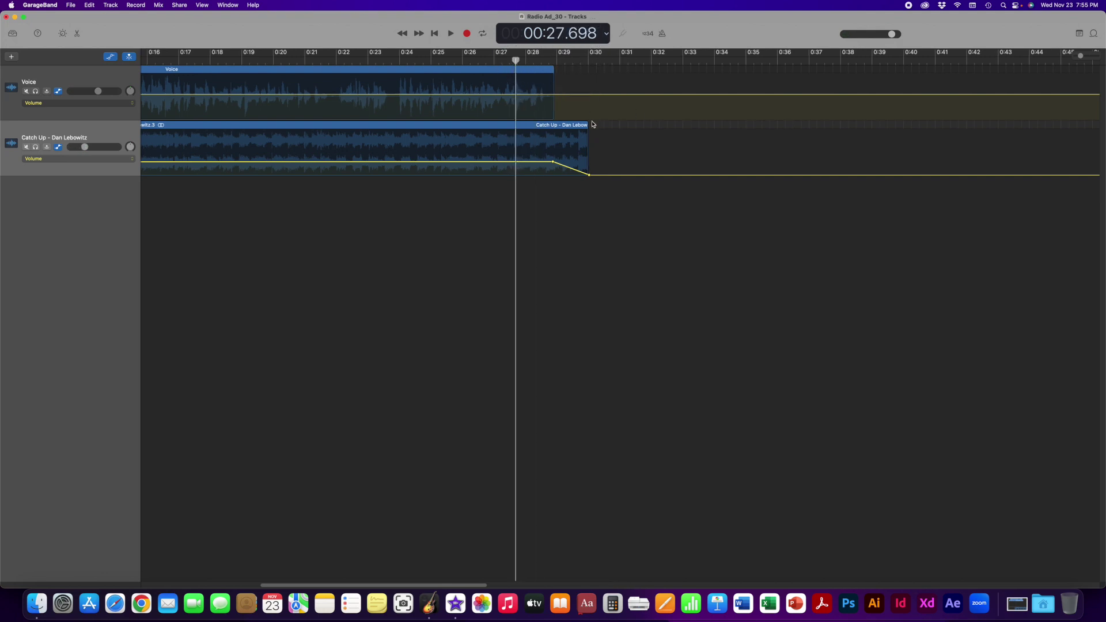
# Step: Extend the music region's end slightly past 0:30 and move the fade-out's last volume point to the new end
pyautogui.press('cmd+f')
pyautogui.click(109, 57)
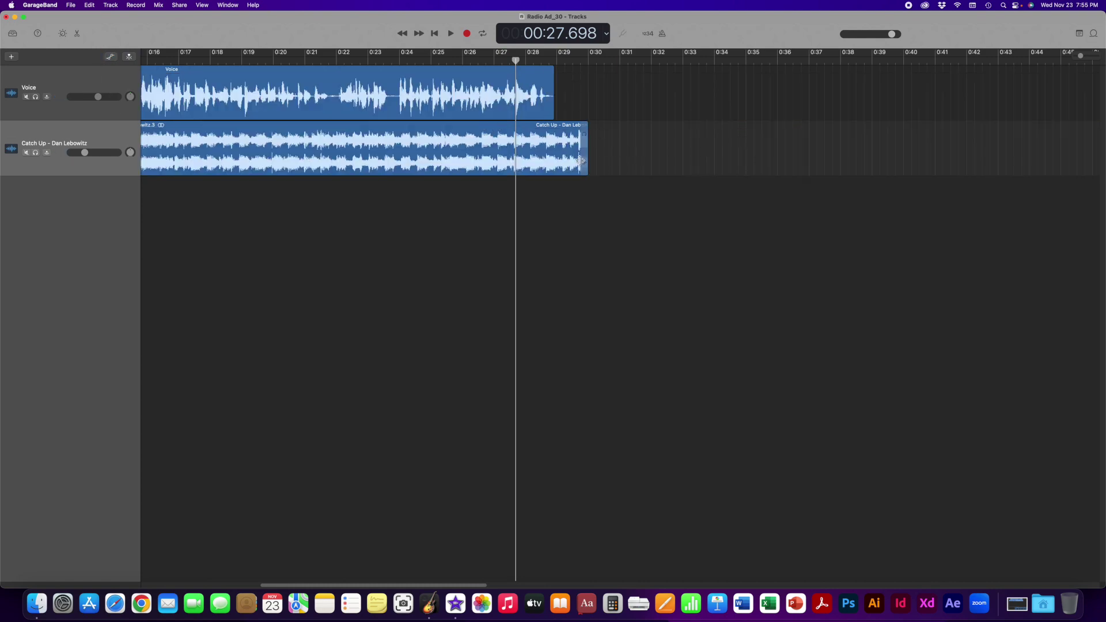
pyautogui.moveTo(584, 163); pyautogui.dragTo(589, 163)
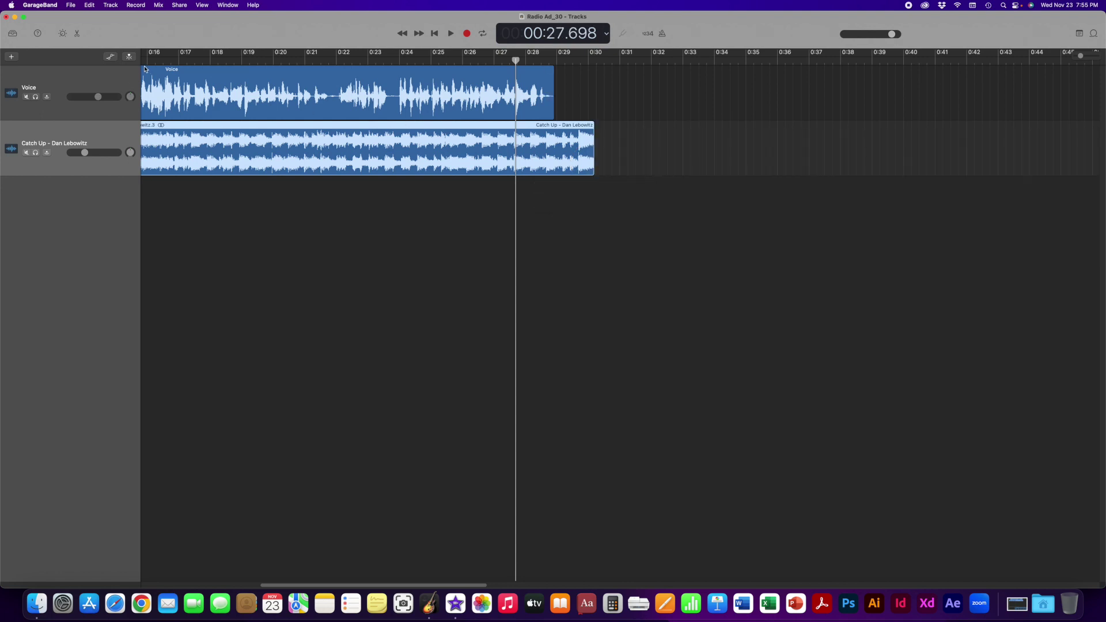
pyautogui.click(110, 57)
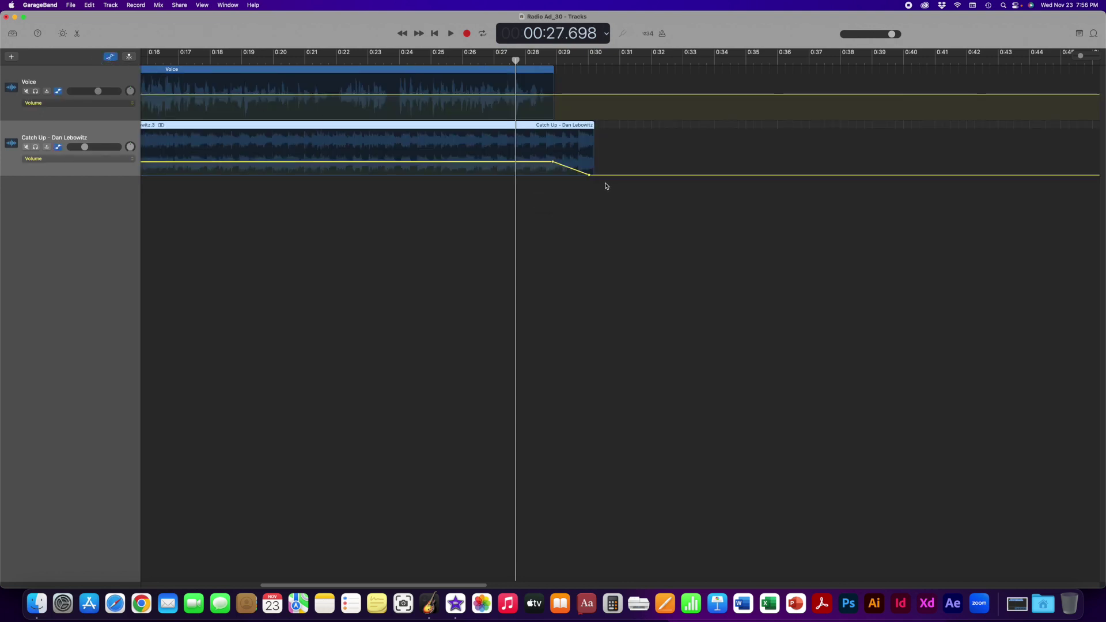
pyautogui.moveTo(590, 176); pyautogui.dragTo(594, 174)
# Step: Play the extended ending to about 31.2 s and return the playhead to 0:00
pyautogui.press('space')
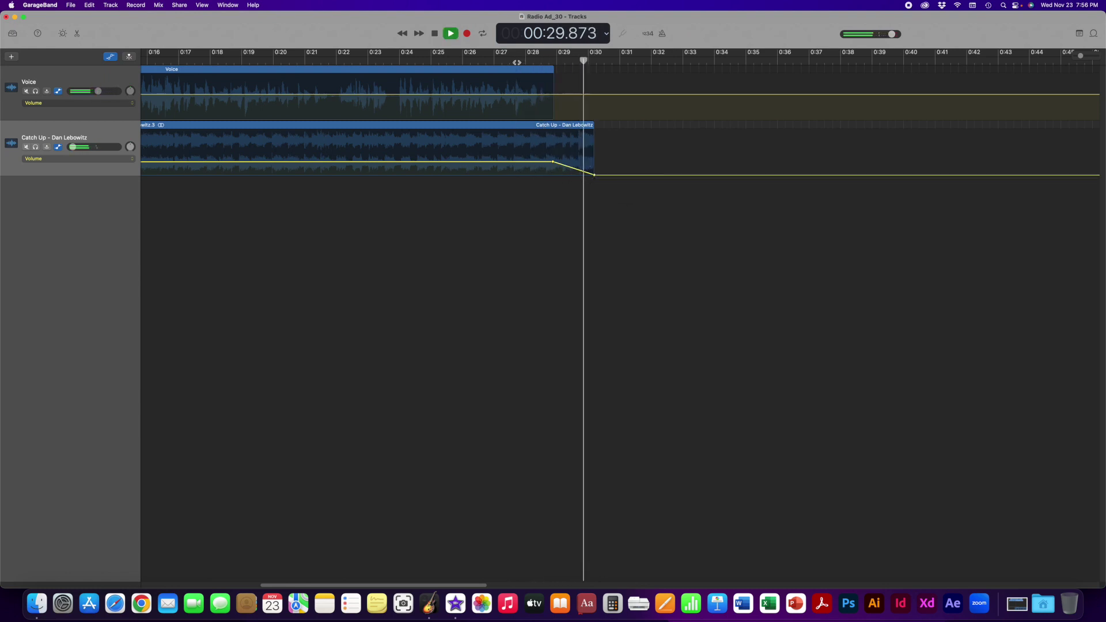
pyautogui.press('space')
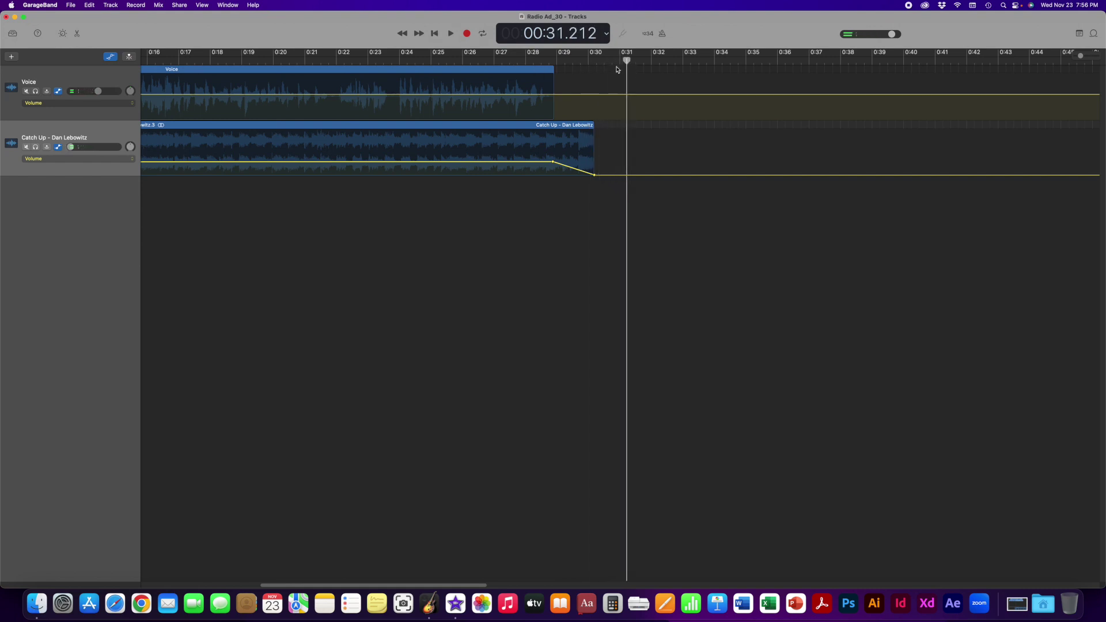
pyautogui.moveTo(621, 68); pyautogui.dragTo(3, 55)
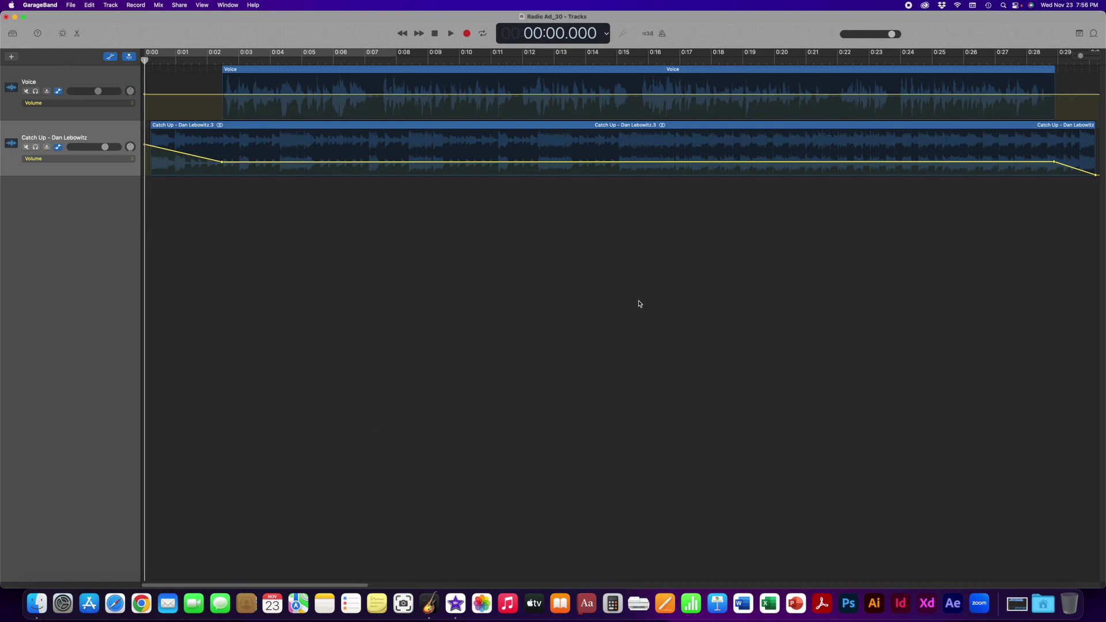
# Step: Hide the track automation and play the full ad from 0:00 to about 30.6 s
pyautogui.click(109, 57)
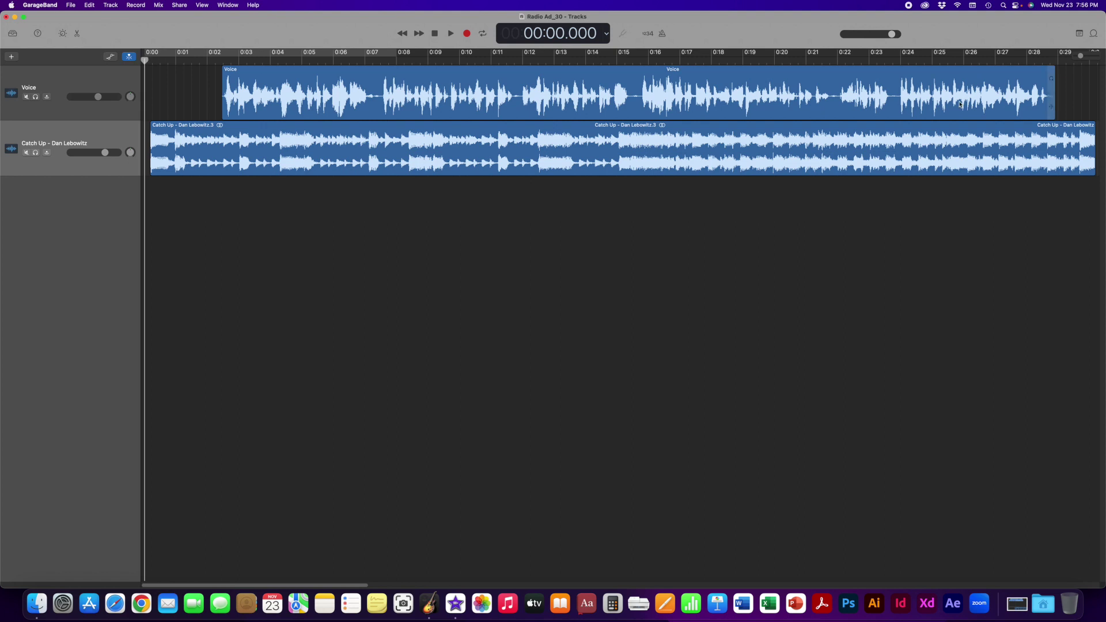
pyautogui.moveTo(1080, 54); pyautogui.dragTo(1079, 54)
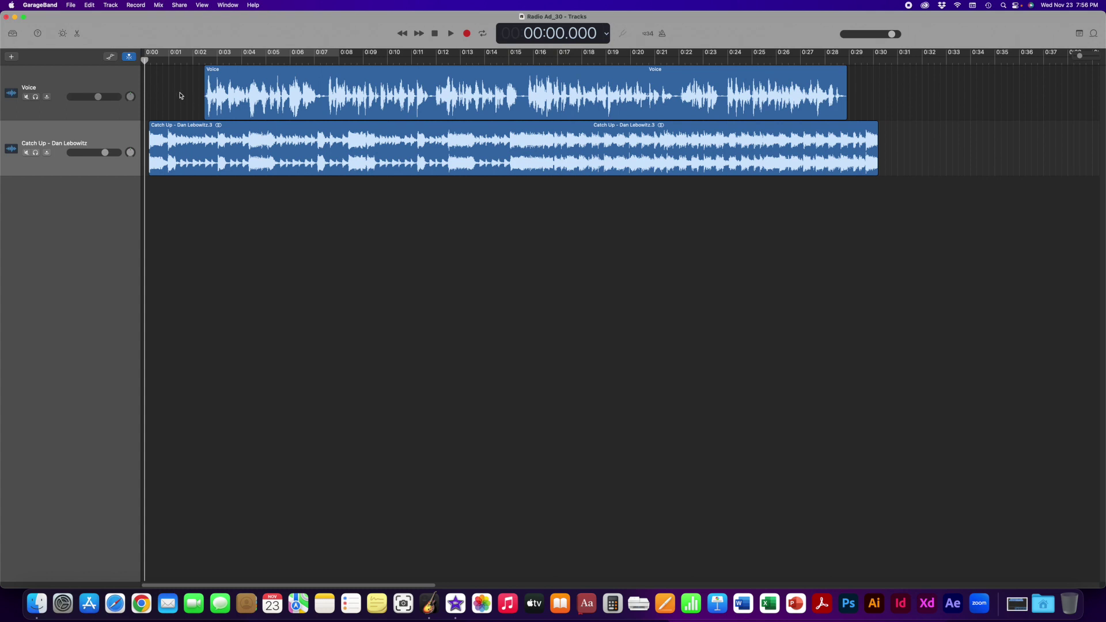
pyautogui.press('space')
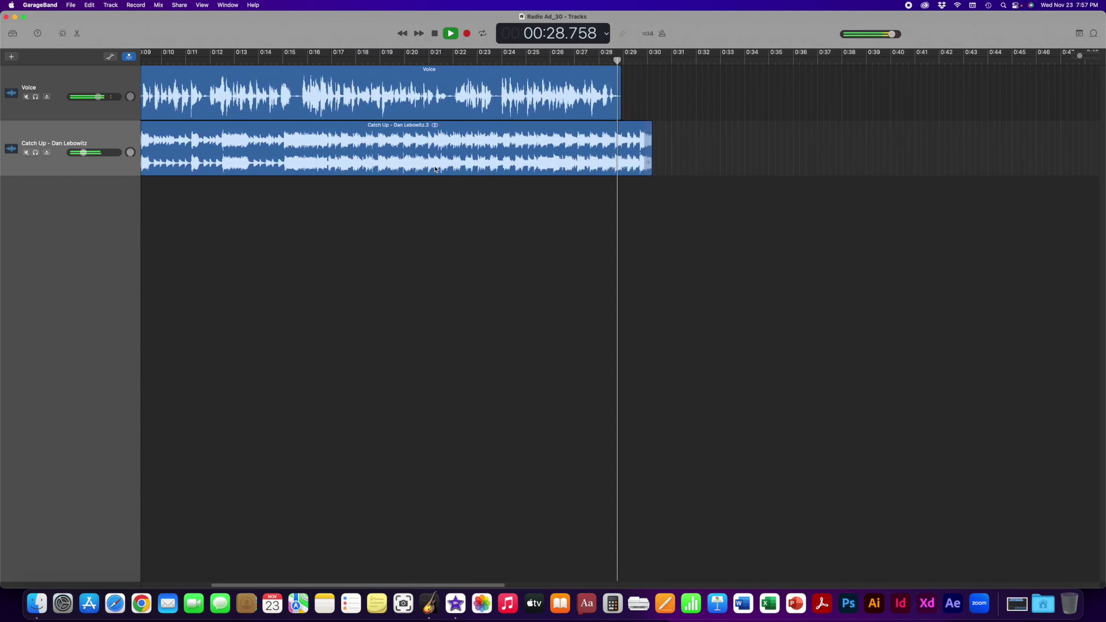
pyautogui.press('space')
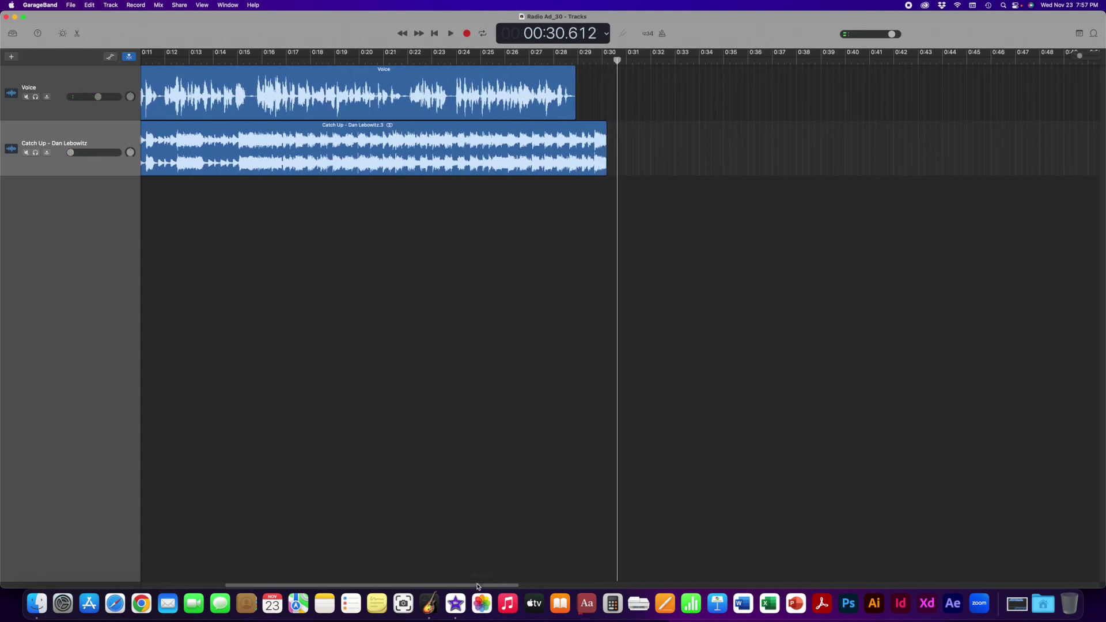
pyautogui.moveTo(476, 586); pyautogui.dragTo(364, 586)
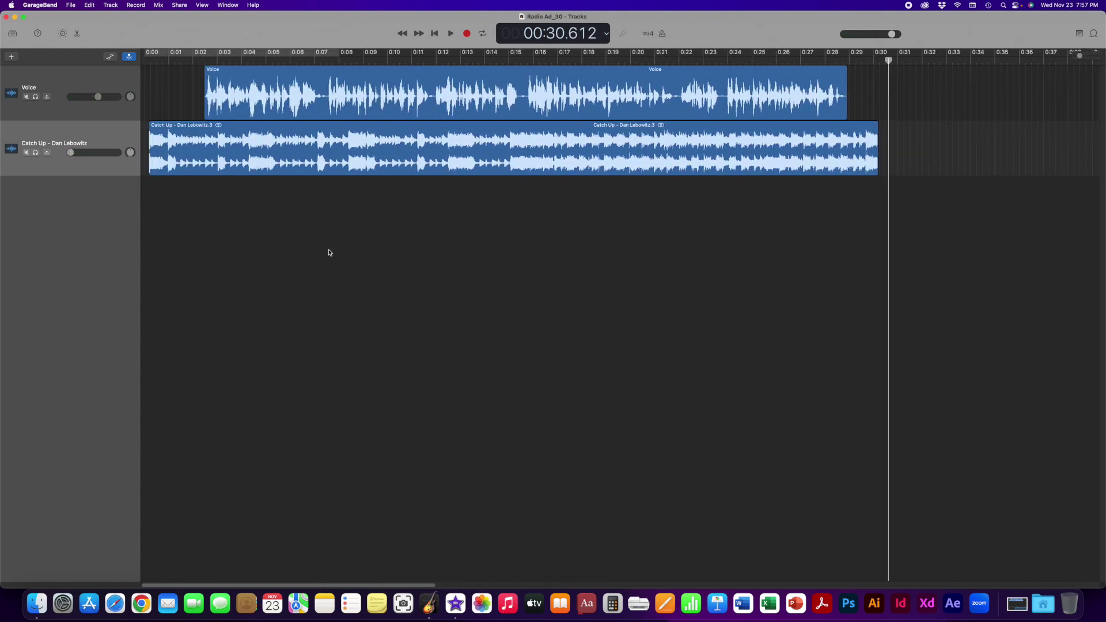